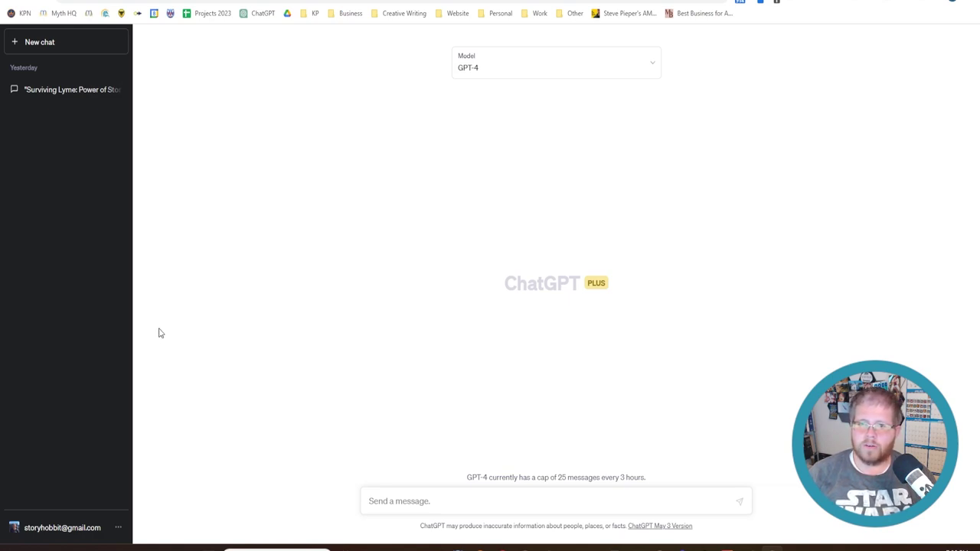
Step: Check the Claude in Slack page and its Slack setup, then return to the GPT-4 chat
{"action": "left_click", "coordinate": [188, 2]}
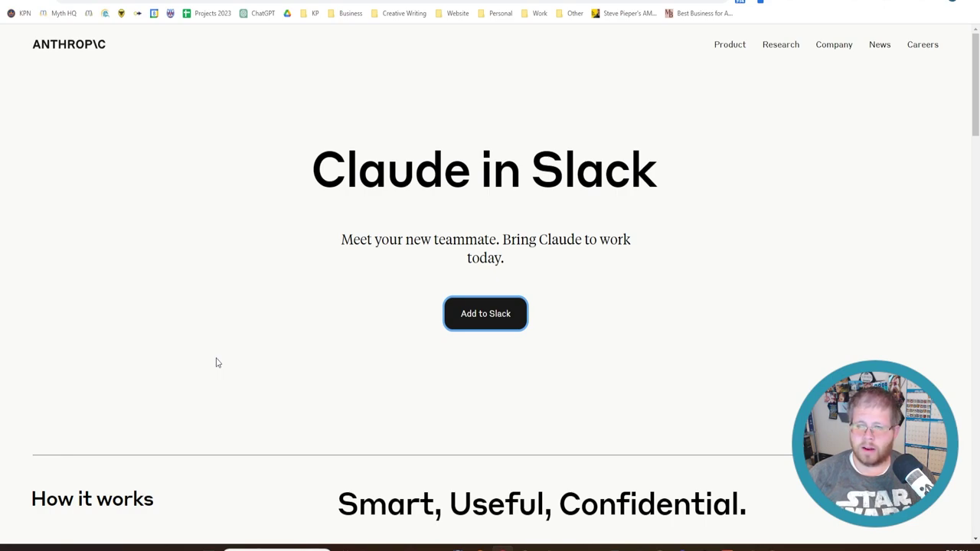
{"action": "left_click", "coordinate": [483, 321]}
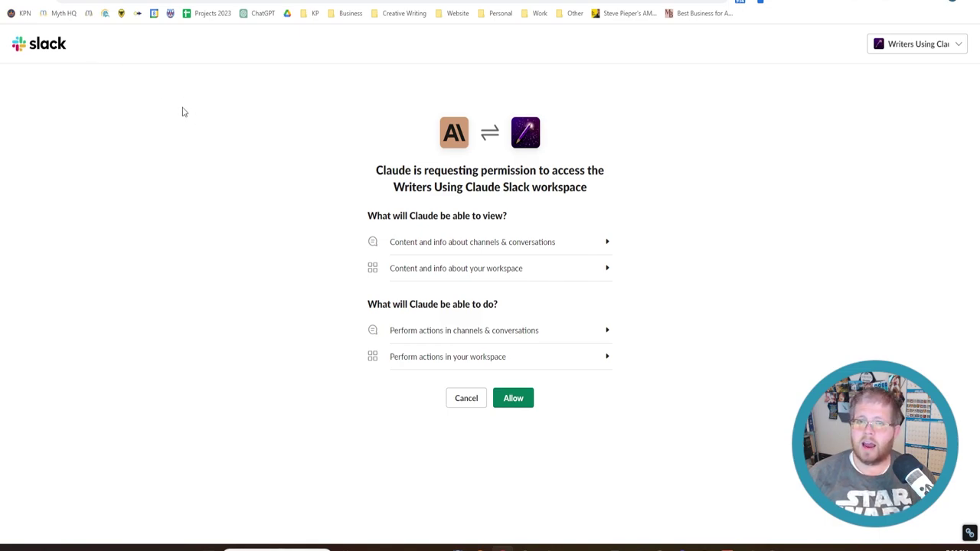
{"action": "left_click", "coordinate": [127, 3]}
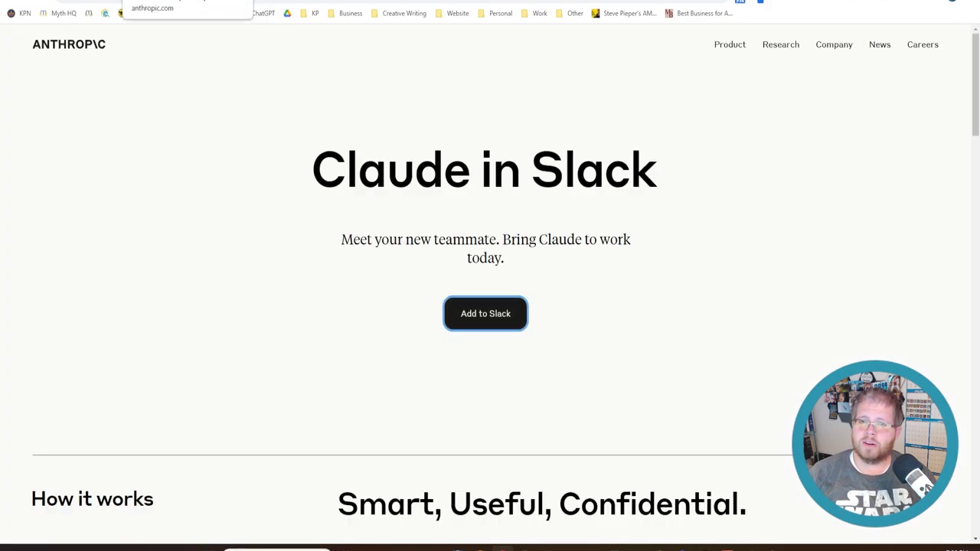
{"action": "left_click", "coordinate": [77, 3]}
{"action": "left_click", "coordinate": [191, 3]}
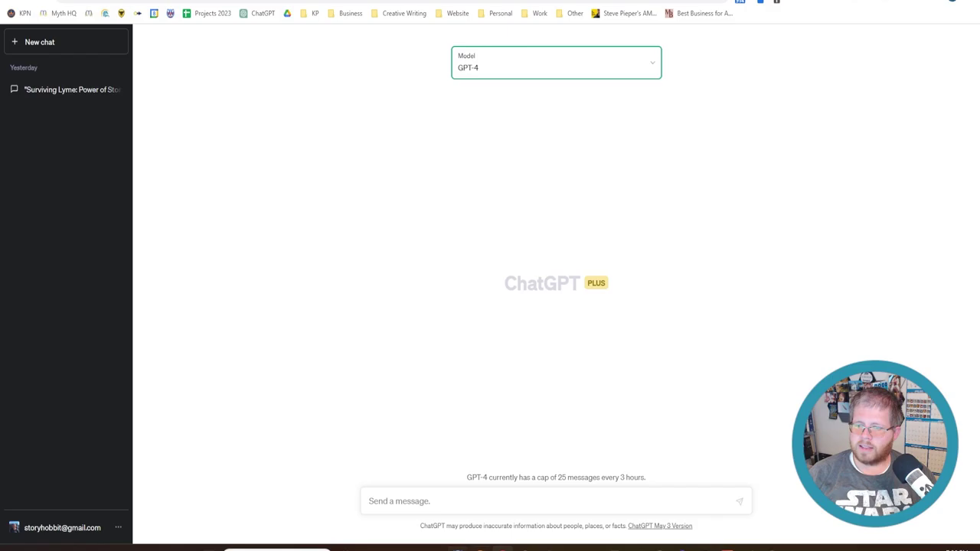
{"action": "key", "text": "alt+Tab"}
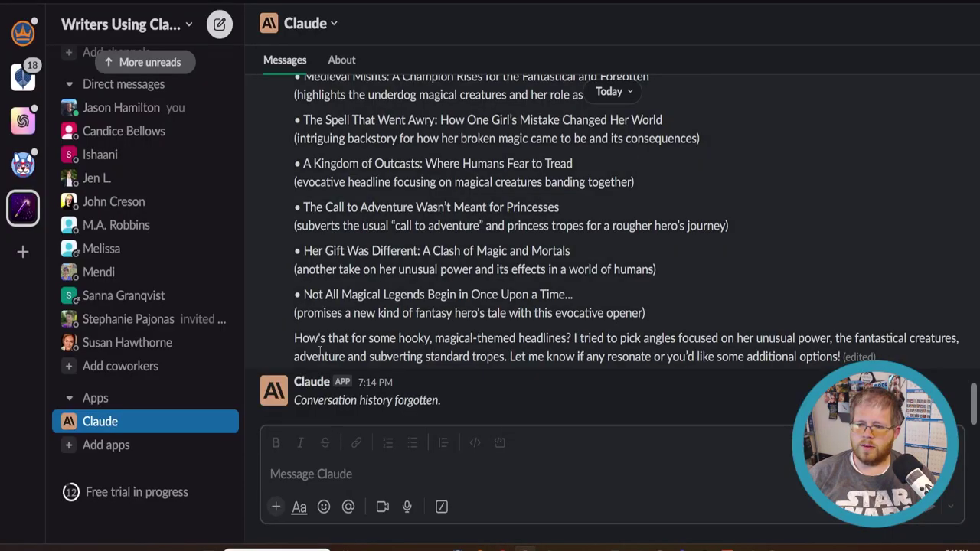
{"action": "left_click", "coordinate": [549, 548]}
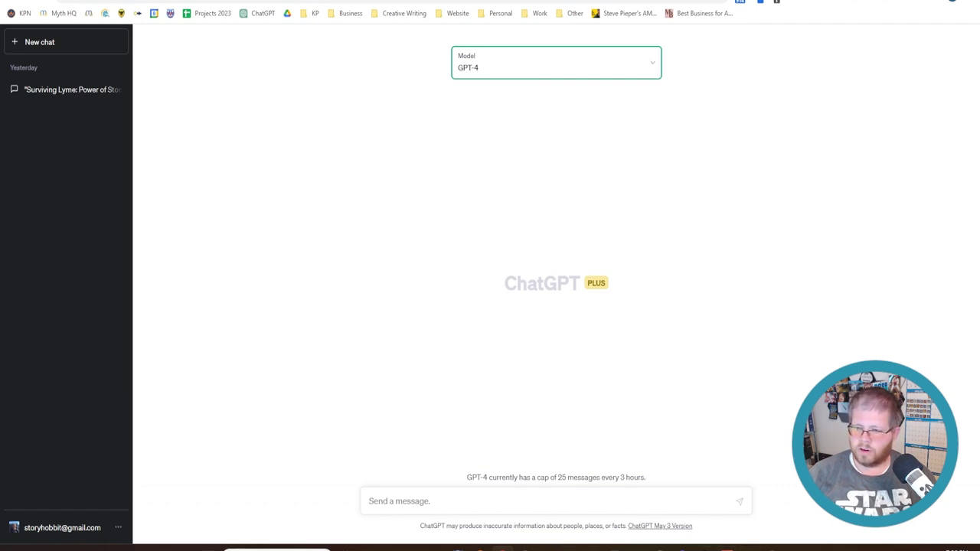
Step: Select the high-concept pitches prompt in the Word document and return to the GPT-4 chat
{"action": "left_click", "coordinate": [635, 549]}
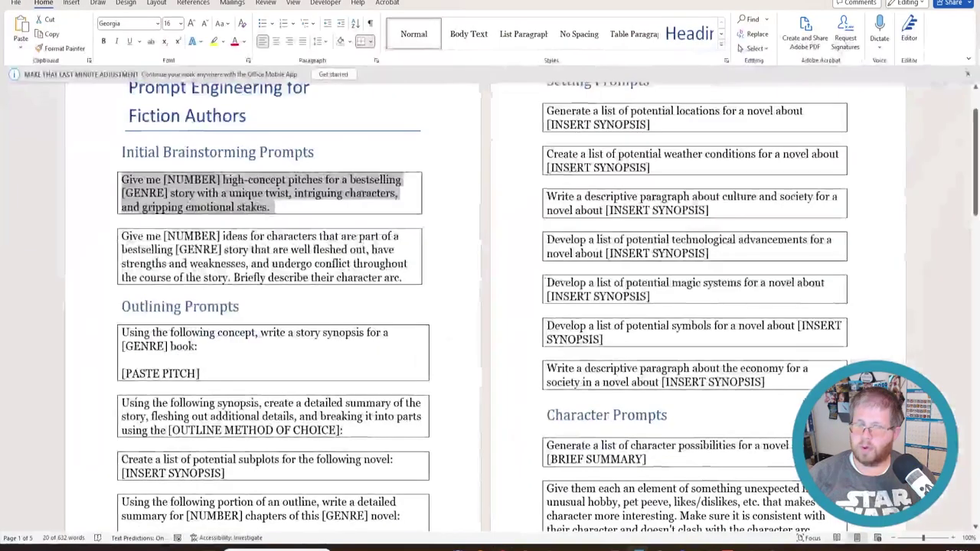
{"action": "scroll", "coordinate": [183, 262], "scroll_direction": "up", "scroll_amount": 2}
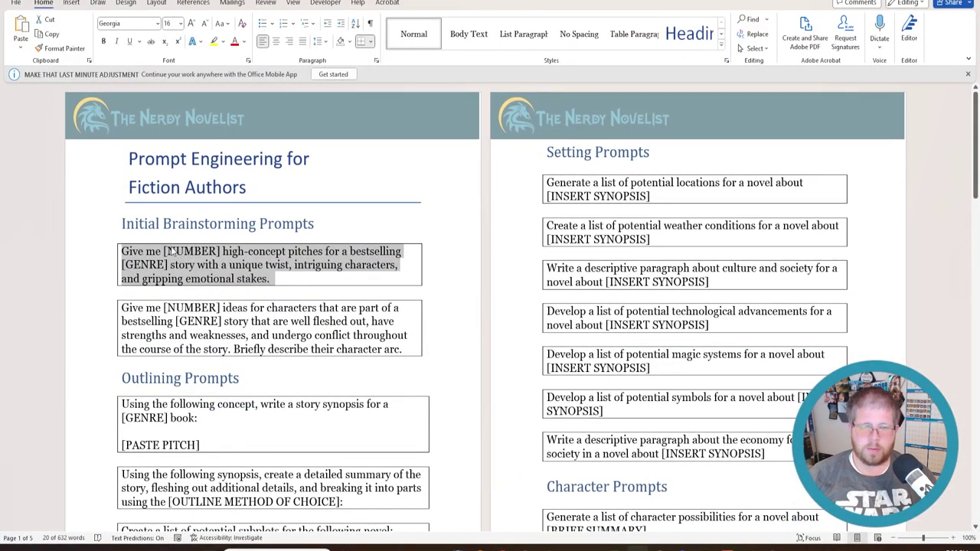
{"action": "left_click_drag", "start_coordinate": [273, 280], "coordinate": [121, 253]}
{"action": "key", "text": "ctrl+c"}
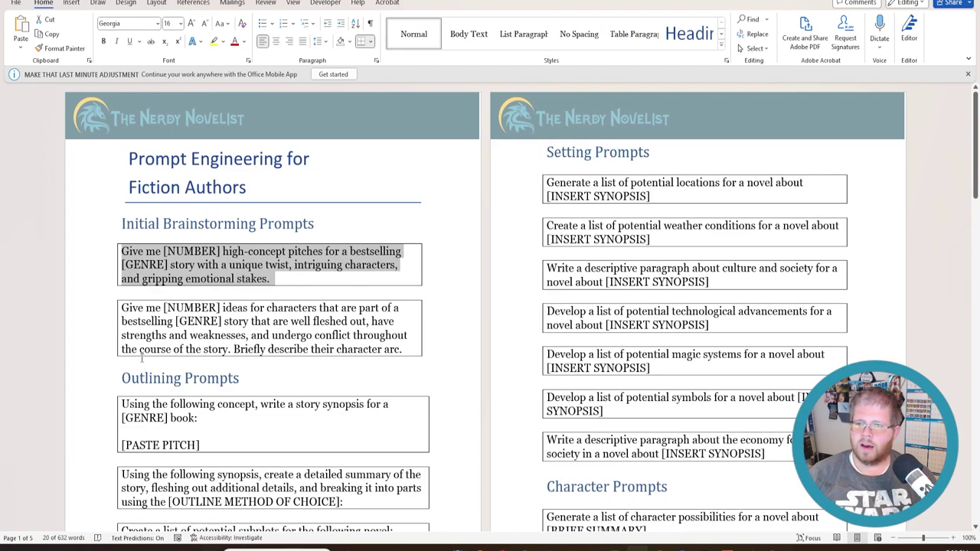
{"action": "scroll", "coordinate": [372, 382], "scroll_direction": "down", "scroll_amount": 6}
{"action": "scroll", "coordinate": [372, 383], "scroll_direction": "up", "scroll_amount": 6}
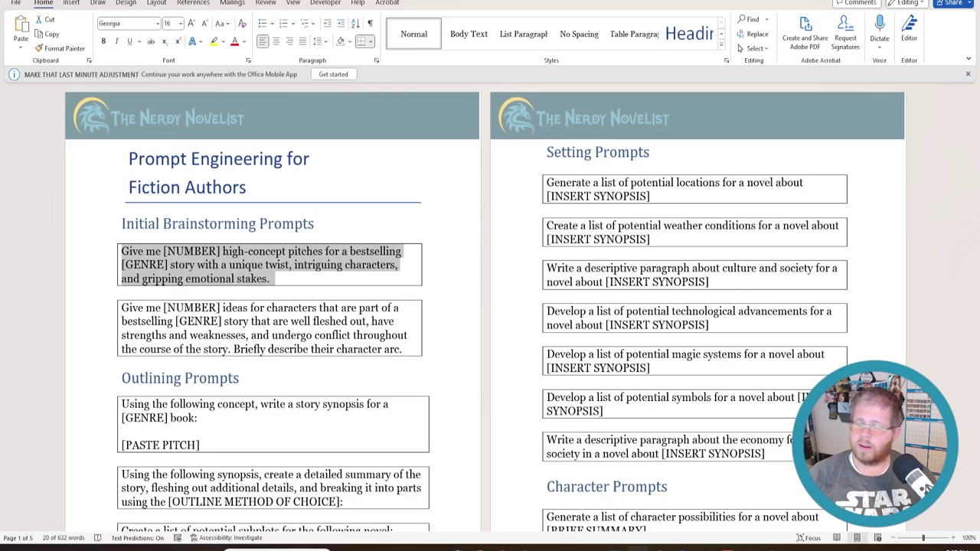
{"action": "key", "text": "alt+Tab"}
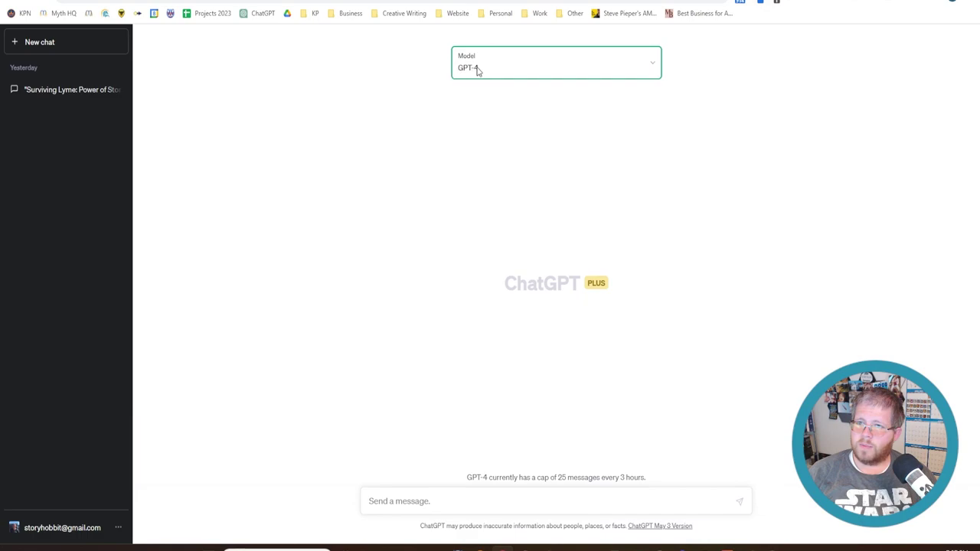
Step: Paste the pitches prompt into the GPT-4 message box and replace [NUMBER] with 10
{"action": "left_click", "coordinate": [405, 502]}
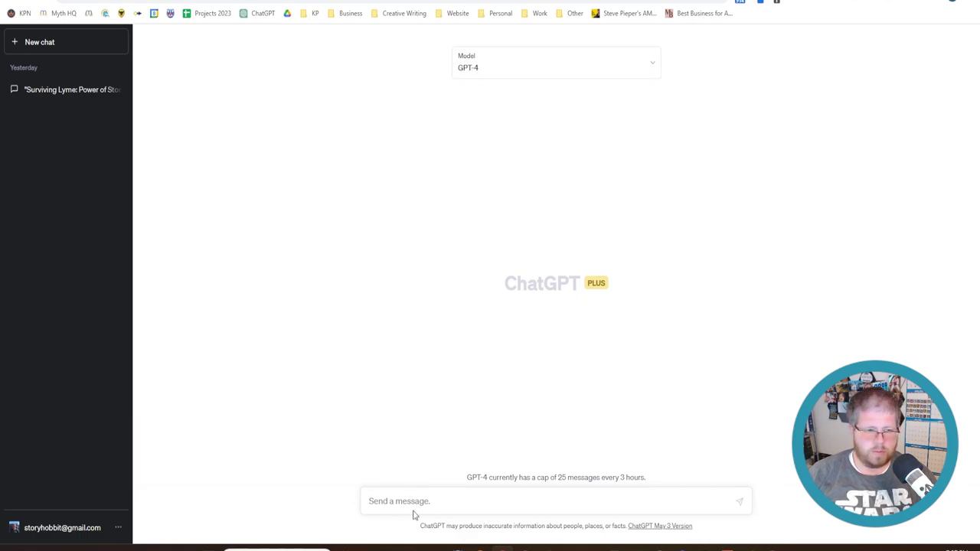
{"action": "key", "text": "ctrl+v"}
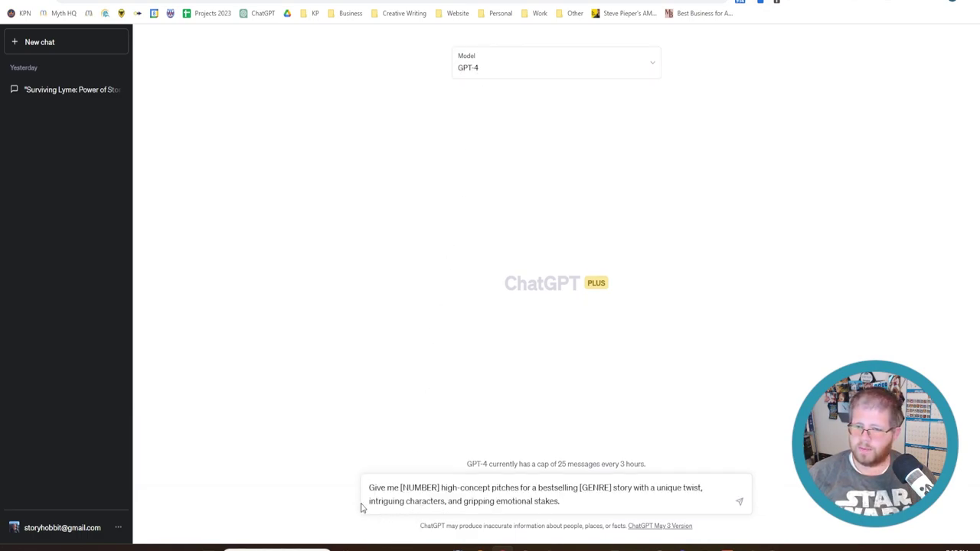
{"action": "left_click_drag", "start_coordinate": [441, 487], "coordinate": [400, 488]}
{"action": "type", "text": "10"}
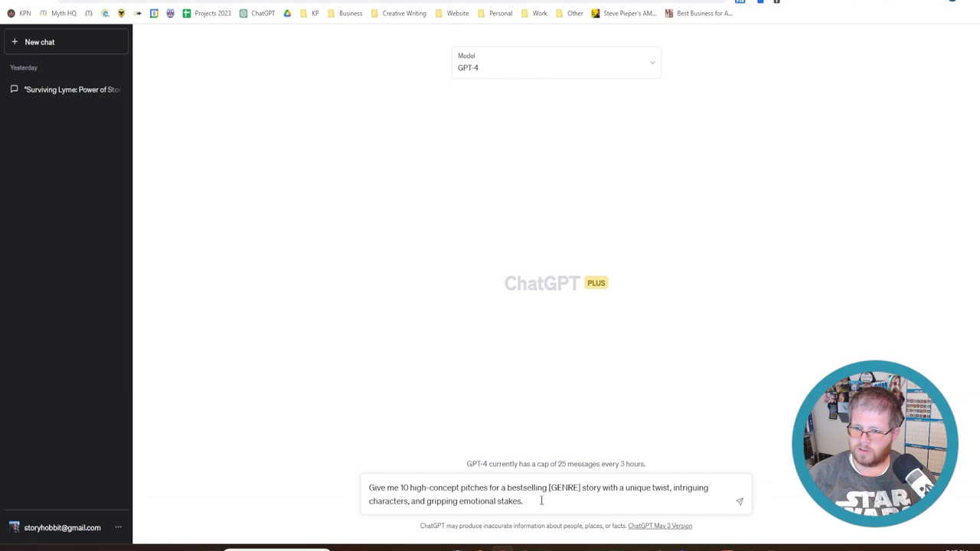
Step: Replace [GENRE] with 'billionaire romance', correcting the spelling and the doubled space
{"action": "left_click_drag", "start_coordinate": [548, 488], "coordinate": [551, 488]}
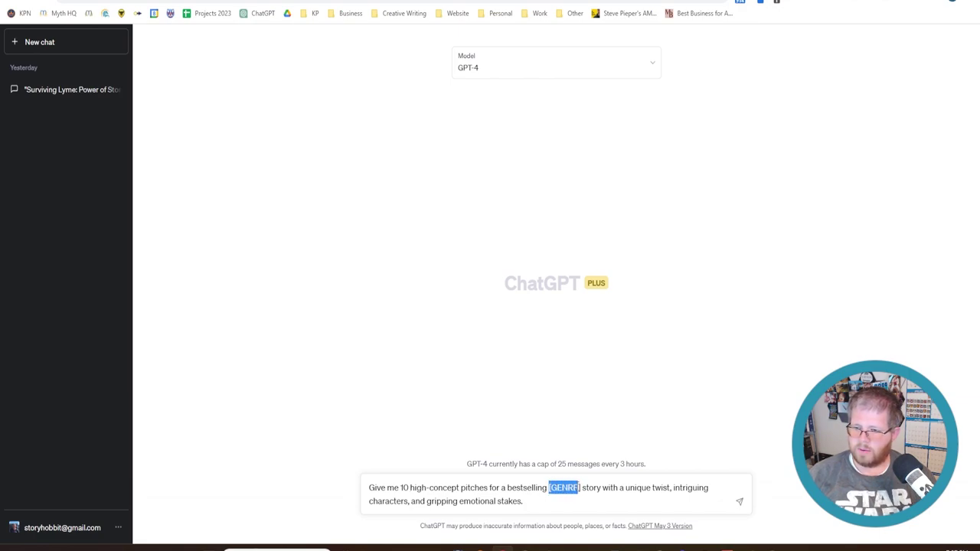
{"action": "left_click_drag", "start_coordinate": [579, 487], "coordinate": [585, 487]}
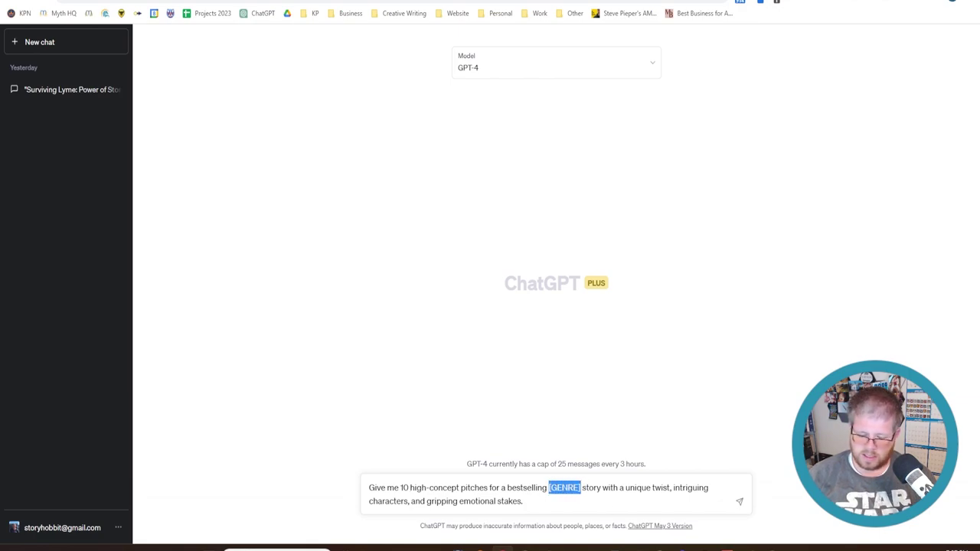
{"action": "type", "text": "billionar"}
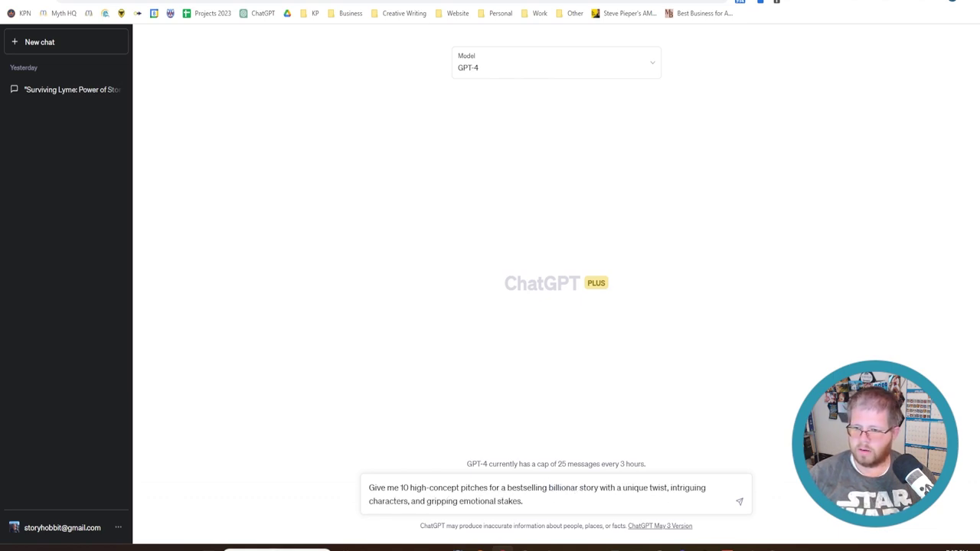
{"action": "key", "text": "BackSpace"}
{"action": "type", "text": "re"}
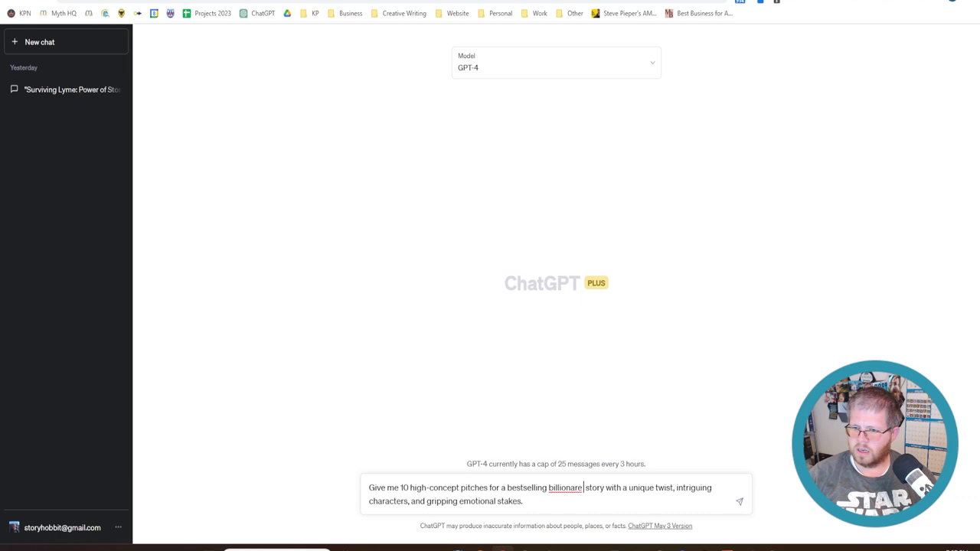
{"action": "right_click", "coordinate": [553, 488]}
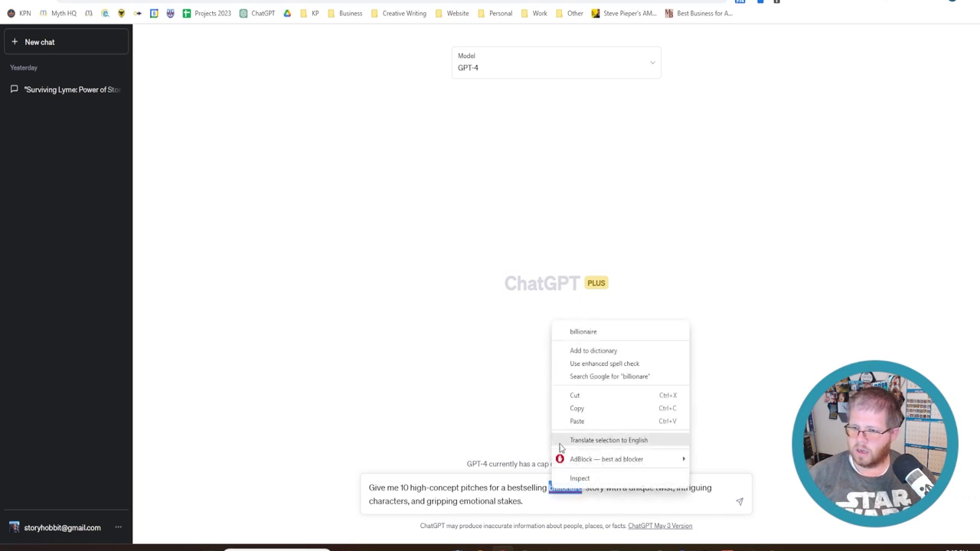
{"action": "left_click", "coordinate": [587, 331]}
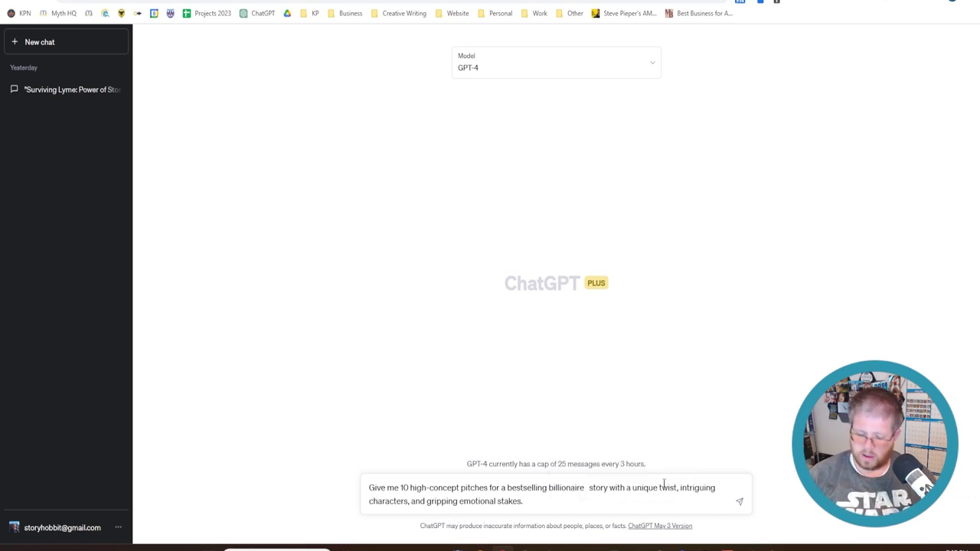
{"action": "type", "text": "romances"}
{"action": "key", "text": "BackSpace"}
{"action": "key", "text": "Delete"}
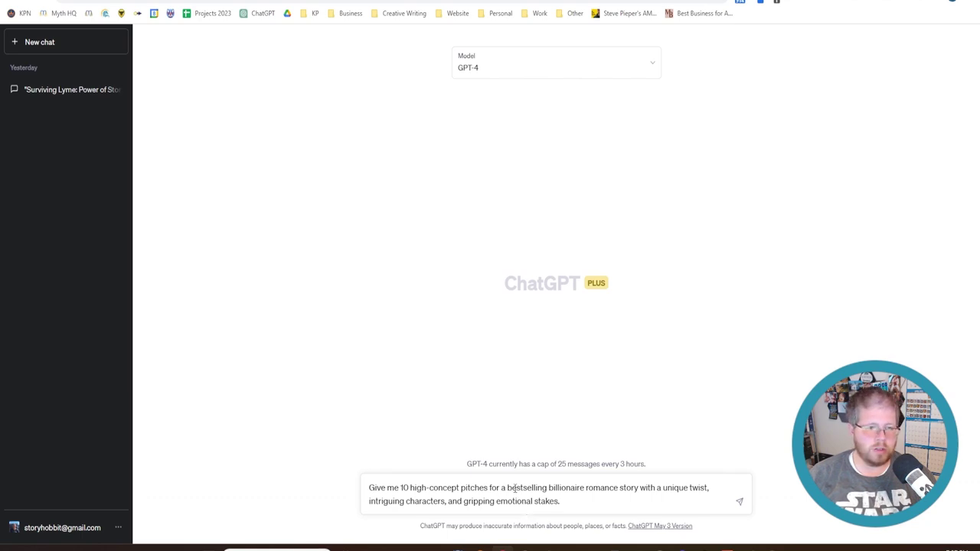
{"action": "left_click", "coordinate": [583, 496]}
Step: Send the prompt and read GPT-4's ten billionaire romance pitches as they generate
{"action": "key", "text": "Return"}
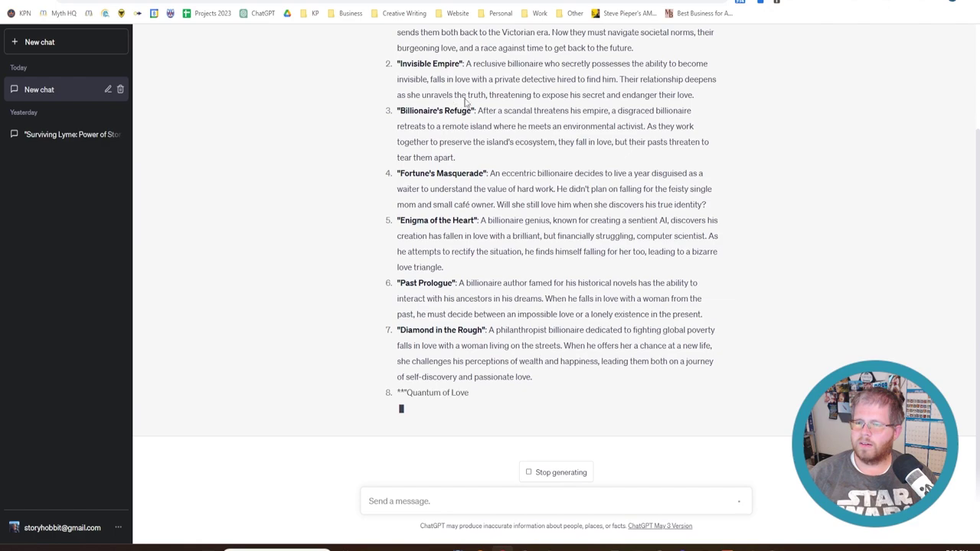
{"action": "scroll", "coordinate": [542, 212], "scroll_direction": "up", "scroll_amount": 2}
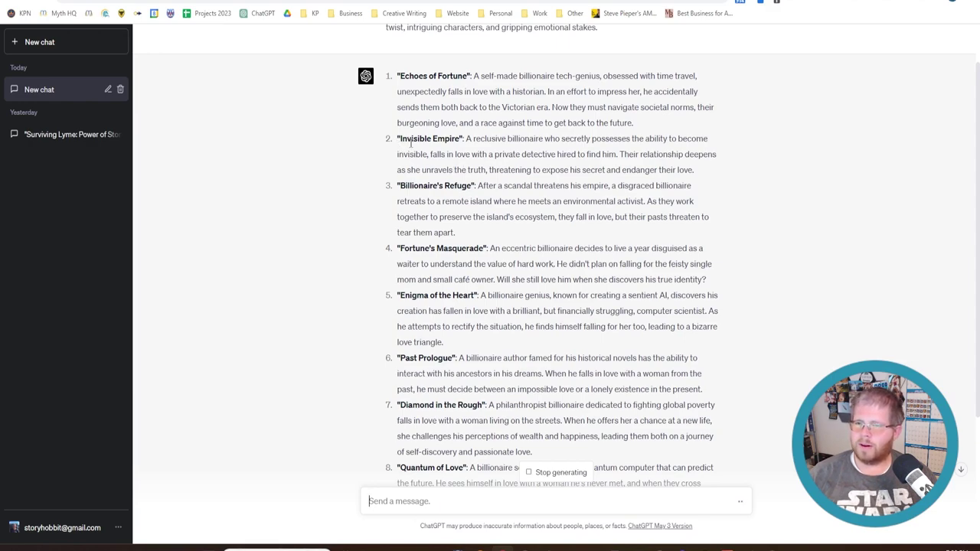
{"action": "scroll", "coordinate": [545, 297], "scroll_direction": "up", "scroll_amount": 1}
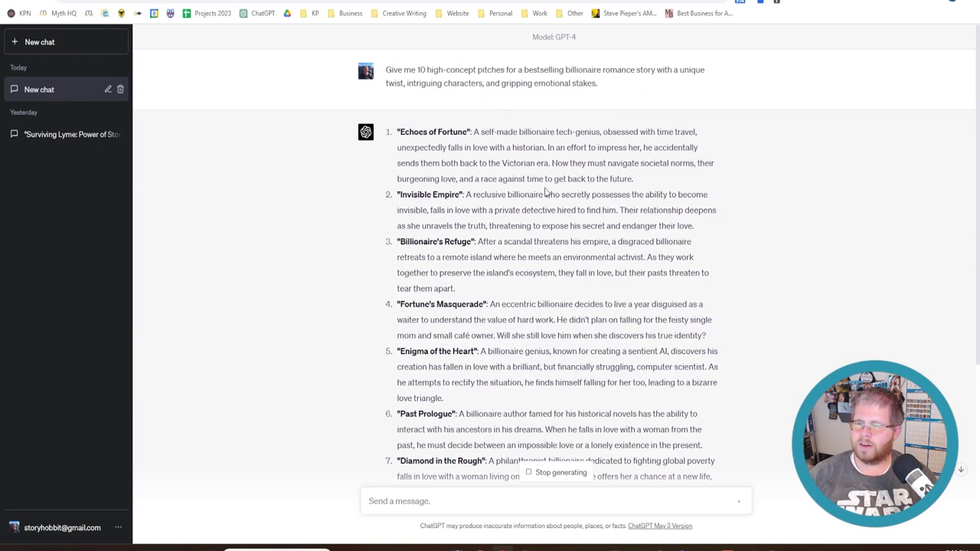
{"action": "scroll", "coordinate": [476, 314], "scroll_direction": "down", "scroll_amount": 1}
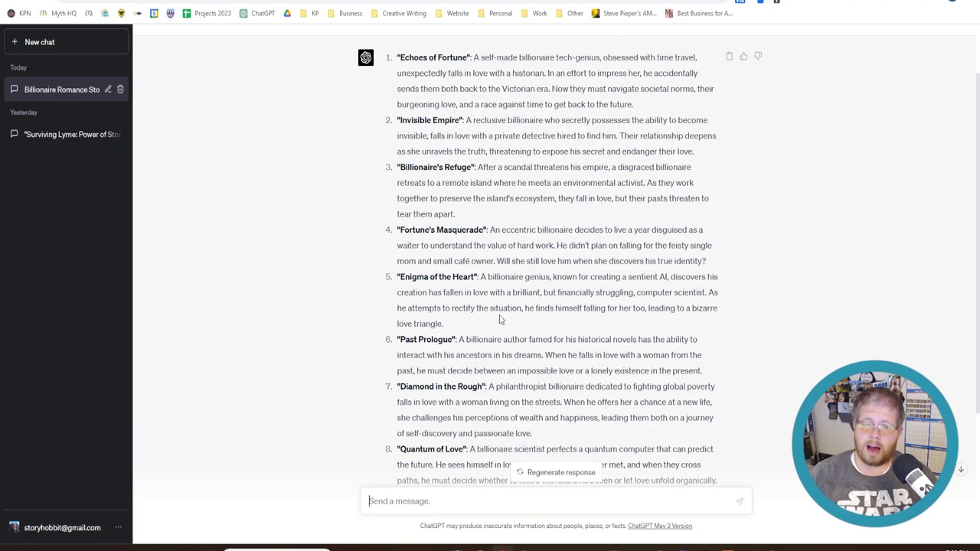
{"action": "scroll", "coordinate": [465, 280], "scroll_direction": "down", "scroll_amount": 1}
{"action": "scroll", "coordinate": [466, 280], "scroll_direction": "up", "scroll_amount": 1}
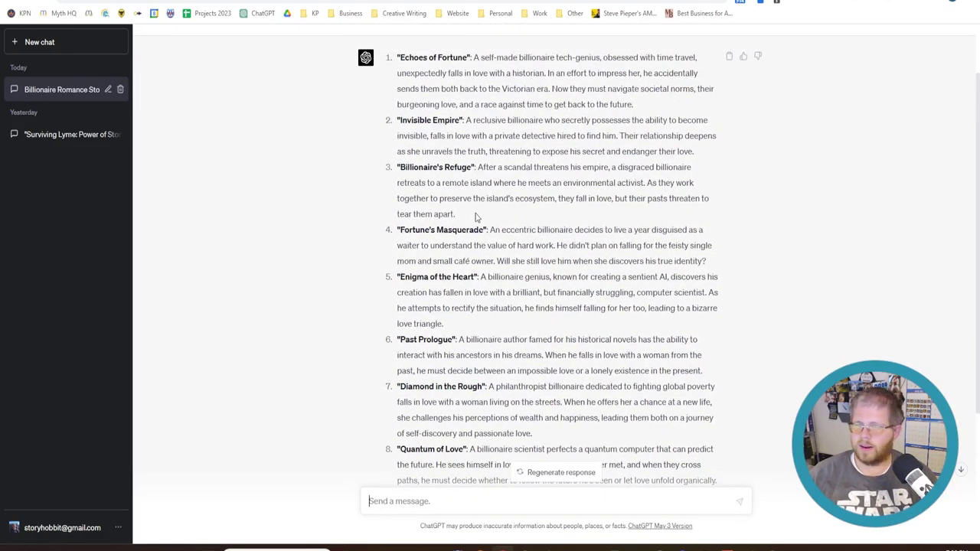
{"action": "scroll", "coordinate": [458, 308], "scroll_direction": "down", "scroll_amount": 1}
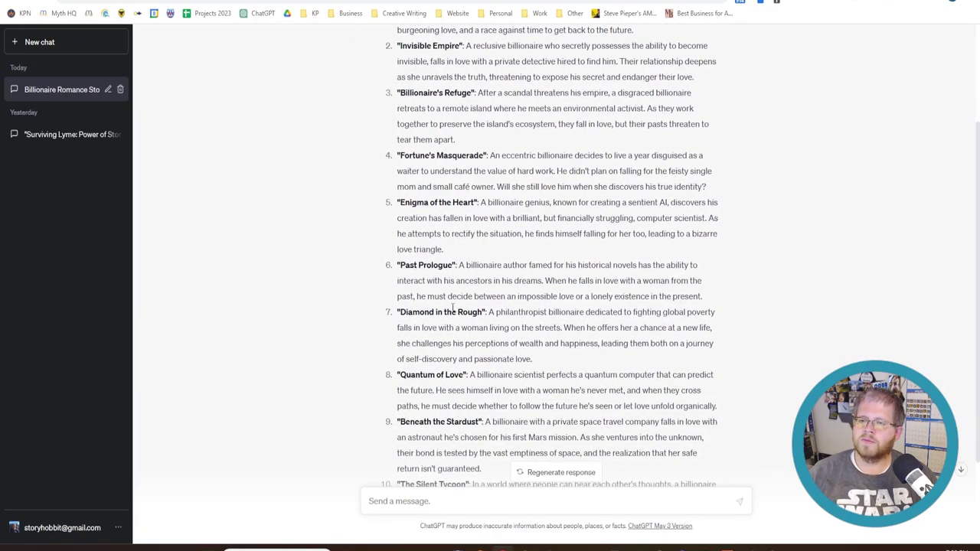
Step: Scroll back to the top and select the original pitches prompt text
{"action": "scroll", "coordinate": [447, 129], "scroll_direction": "down", "scroll_amount": 2}
{"action": "scroll", "coordinate": [416, 321], "scroll_direction": "up", "scroll_amount": 4}
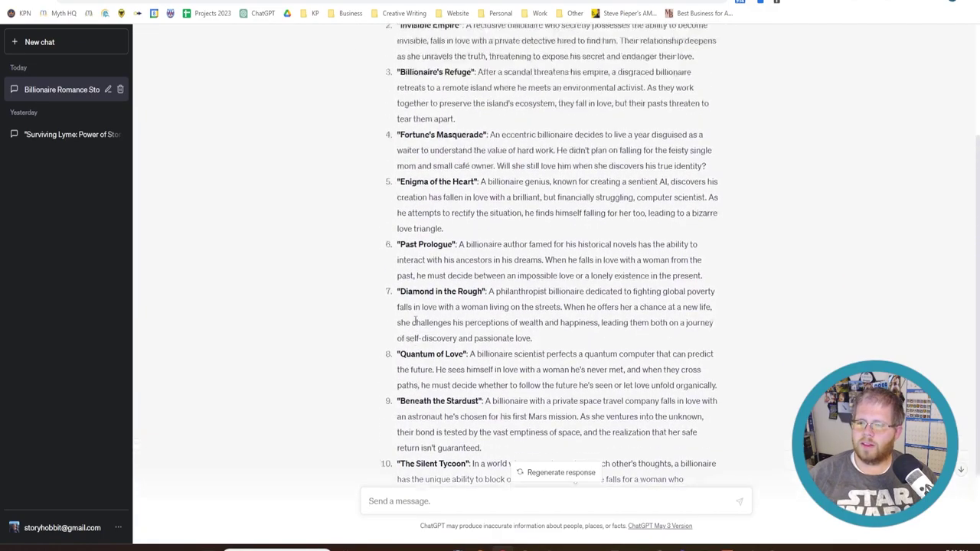
{"action": "scroll", "coordinate": [406, 329], "scroll_direction": "down", "scroll_amount": 4}
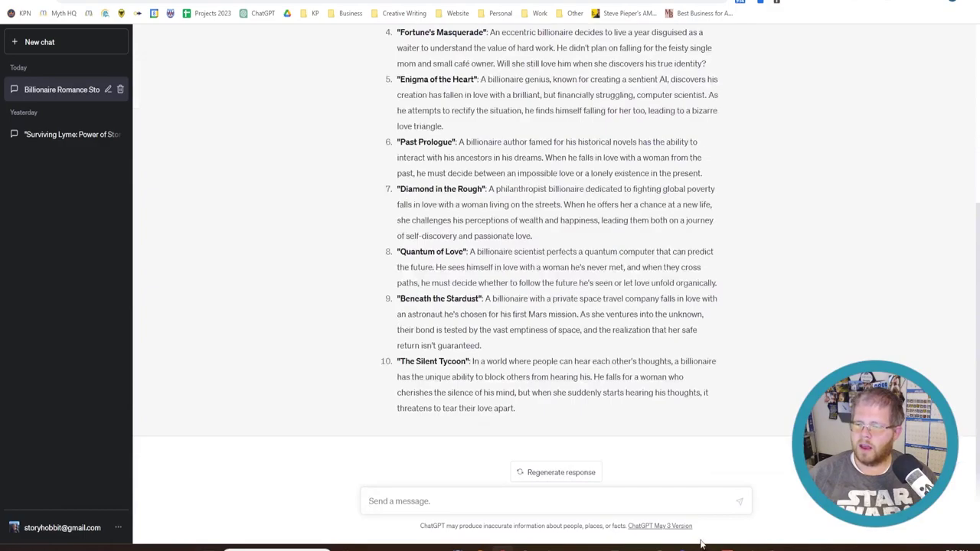
{"action": "scroll", "coordinate": [459, 299], "scroll_direction": "up", "scroll_amount": 3}
{"action": "scroll", "coordinate": [465, 294], "scroll_direction": "up", "scroll_amount": 1}
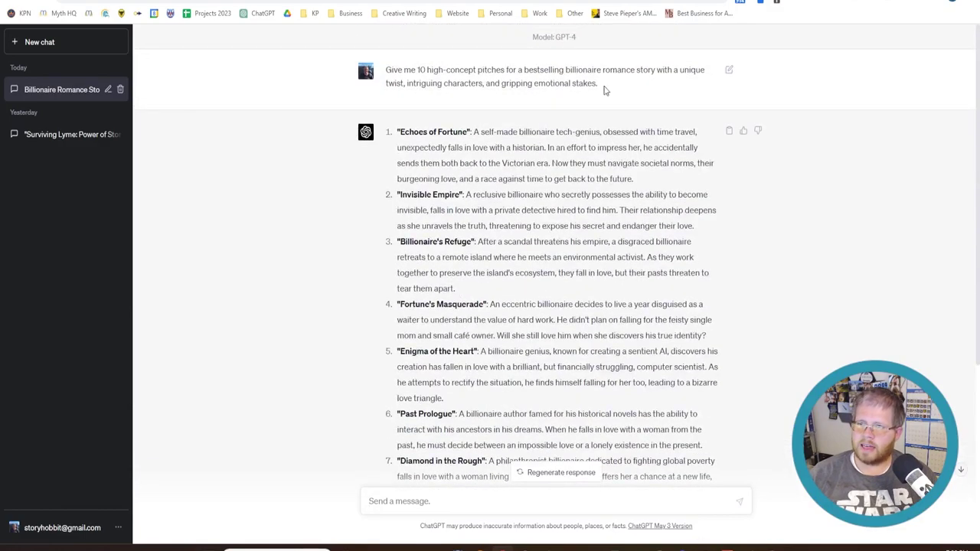
{"action": "left_click_drag", "start_coordinate": [598, 86], "coordinate": [386, 69]}
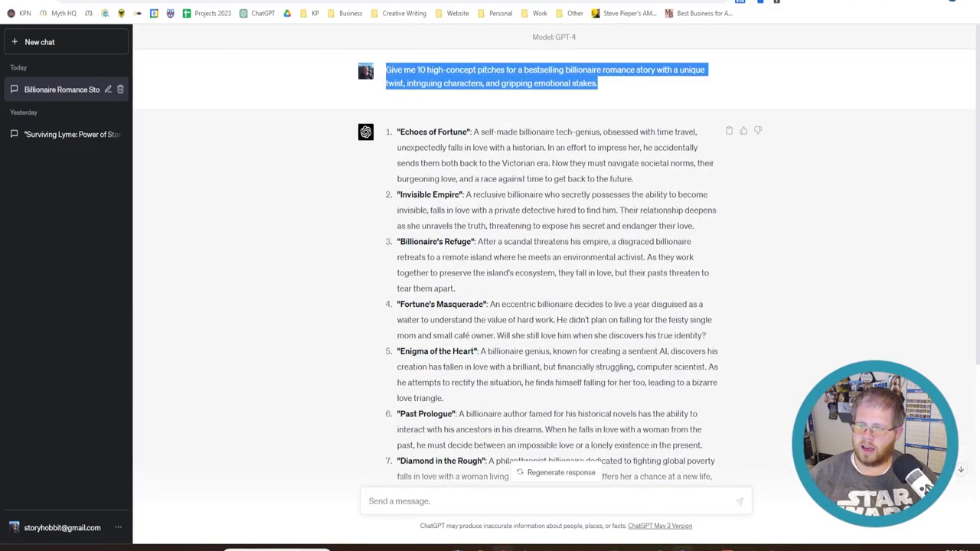
Step: Paste the pitches prompt into the Slack conversation with Claude and send it
{"action": "key", "text": "alt+Tab"}
{"action": "left_click", "coordinate": [342, 474]}
{"action": "key", "text": "ctrl+v"}
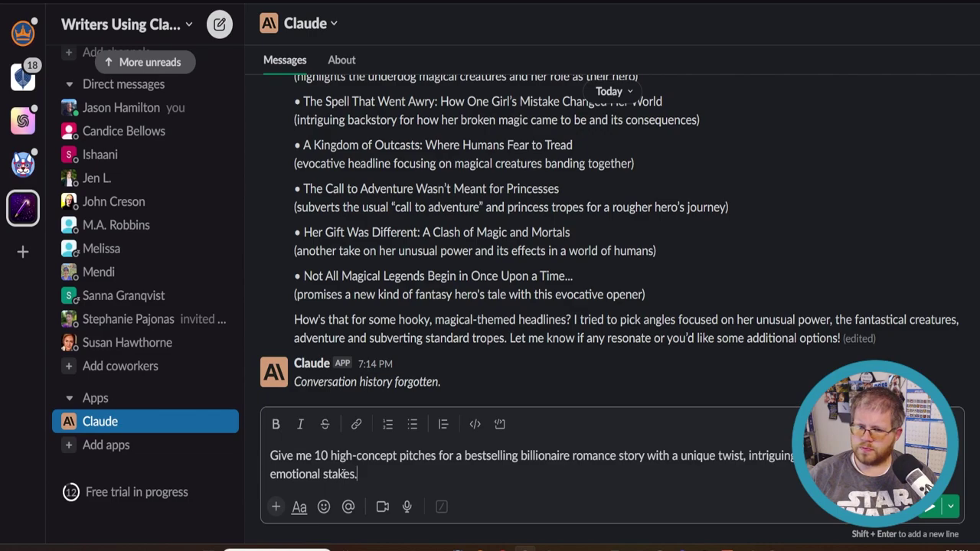
{"action": "key", "text": "Return"}
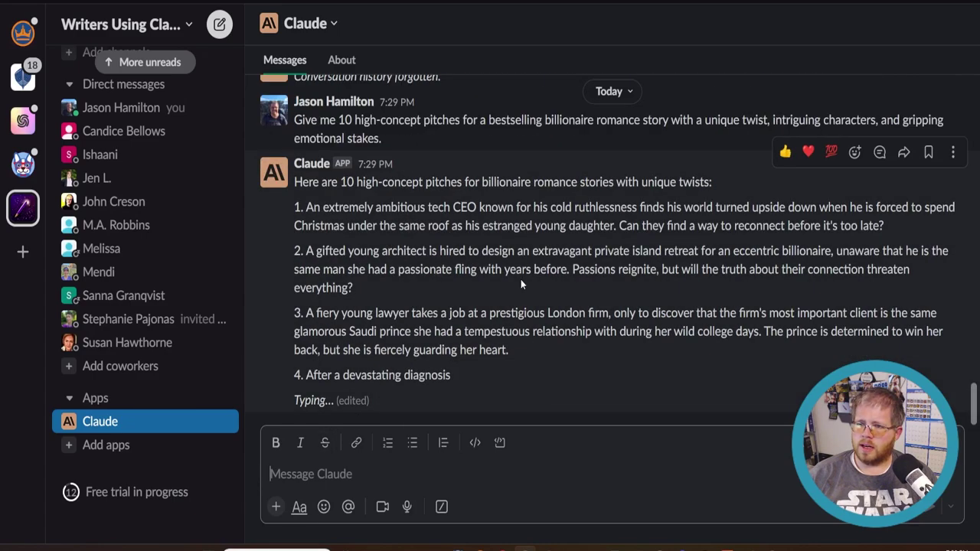
Step: Read through Claude's ten pitches, ending with the physicist and the world's richest man
{"action": "scroll", "coordinate": [505, 281], "scroll_direction": "up", "scroll_amount": 2}
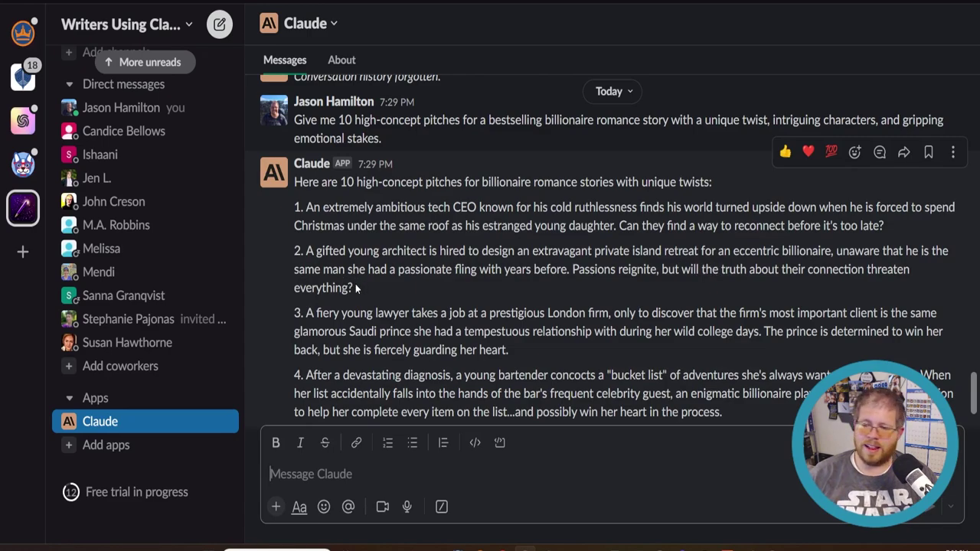
{"action": "scroll", "coordinate": [376, 306], "scroll_direction": "down", "scroll_amount": 2}
{"action": "scroll", "coordinate": [373, 307], "scroll_direction": "down", "scroll_amount": 2}
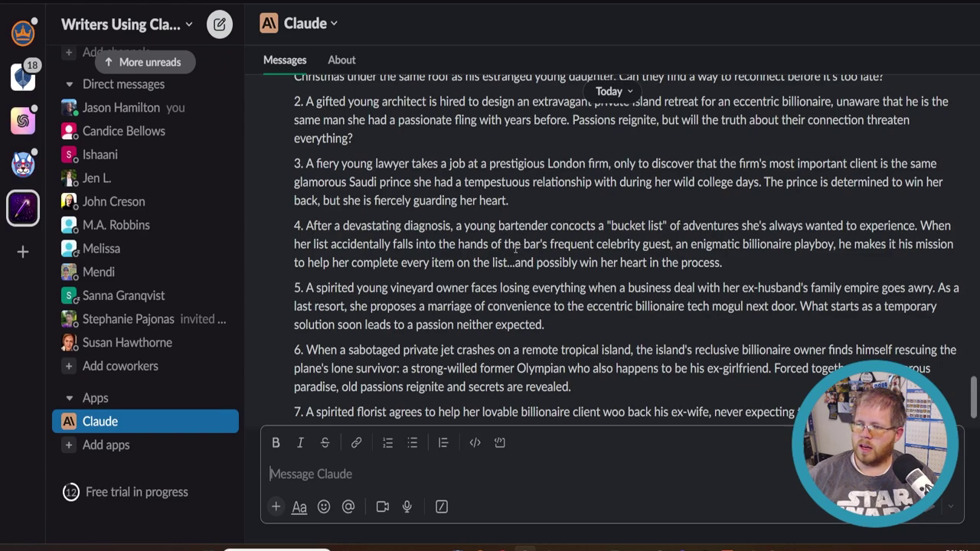
{"action": "scroll", "coordinate": [516, 247], "scroll_direction": "down", "scroll_amount": 2}
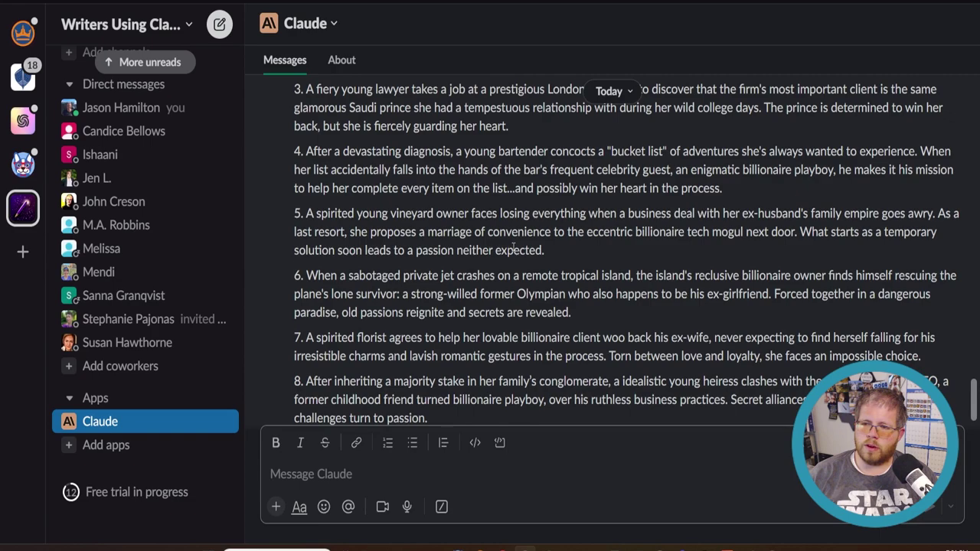
{"action": "scroll", "coordinate": [513, 247], "scroll_direction": "up", "scroll_amount": 4}
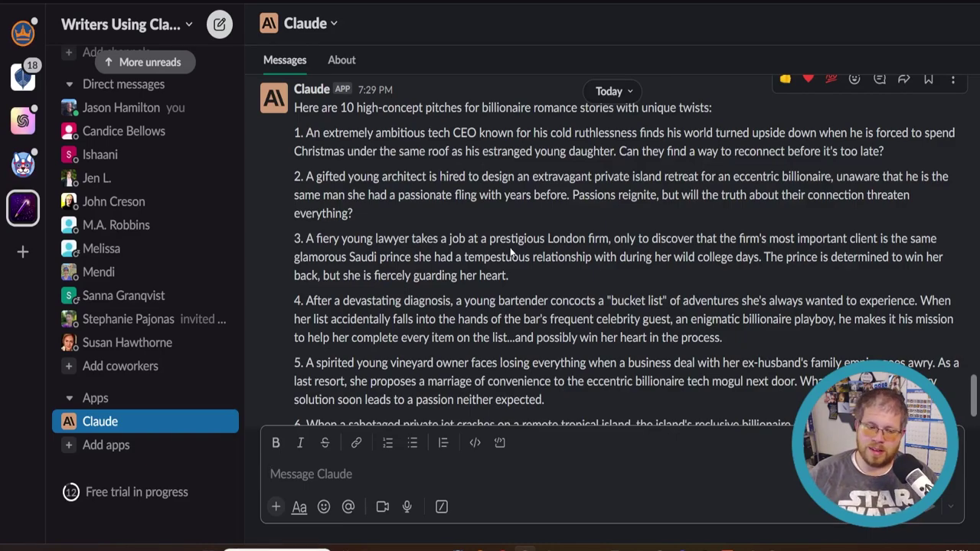
{"action": "scroll", "coordinate": [349, 206], "scroll_direction": "down", "scroll_amount": 5}
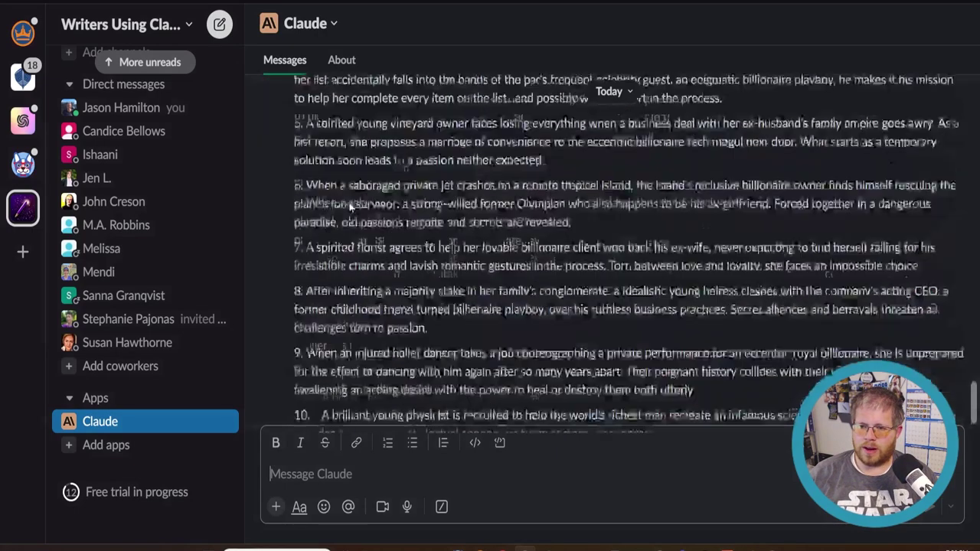
{"action": "scroll", "coordinate": [354, 222], "scroll_direction": "down", "scroll_amount": 1}
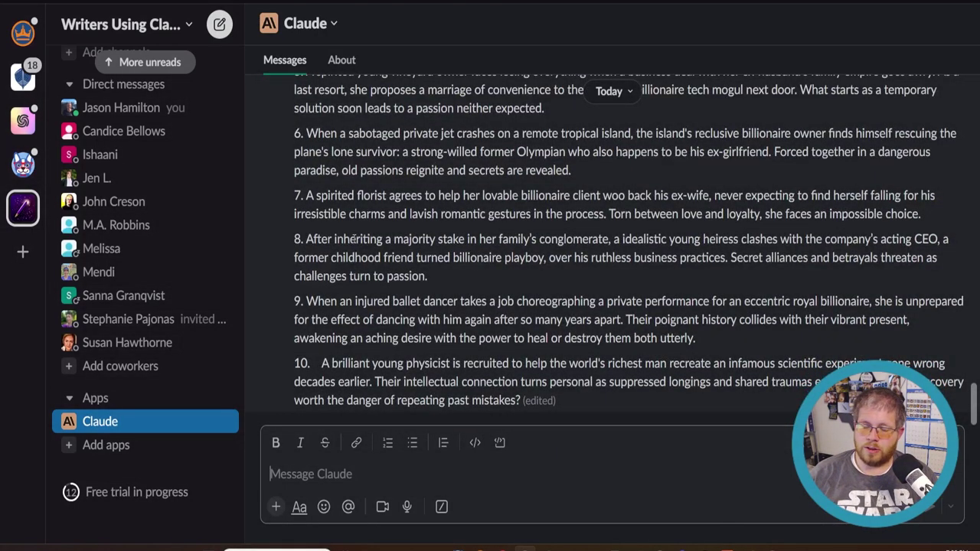
Step: Zoom ChatGPT to 125% and start a new chat using the GPT-4 model
{"action": "left_click", "coordinate": [516, 548]}
{"action": "key", "text": "ctrl+plus"}
{"action": "key", "text": "ctrl+plus"}
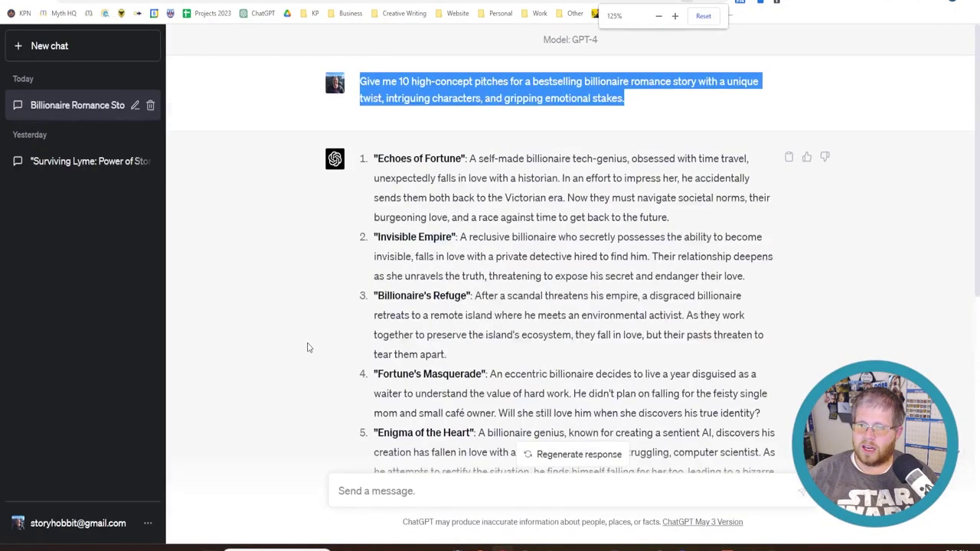
{"action": "left_click", "coordinate": [64, 44]}
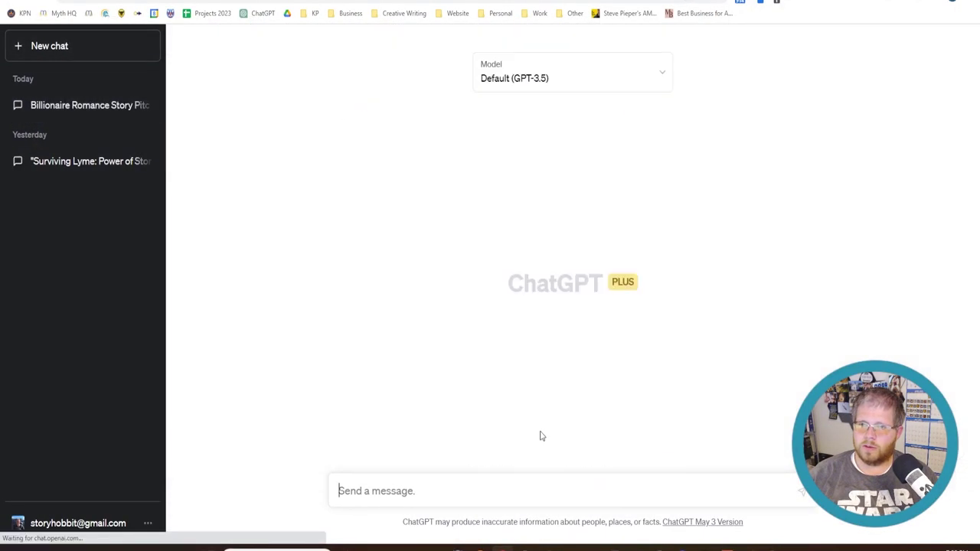
{"action": "left_click", "coordinate": [564, 80]}
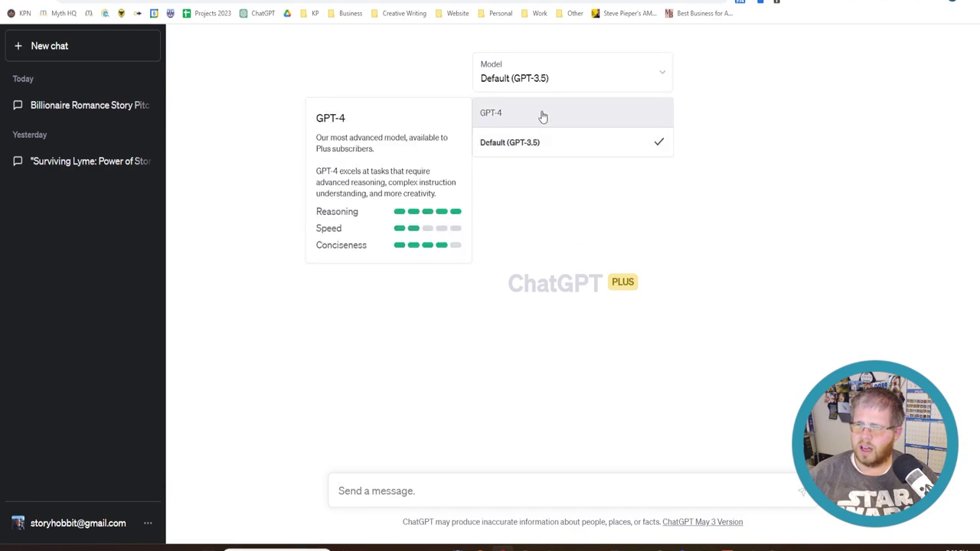
{"action": "left_click", "coordinate": [542, 115]}
Step: Send 'Write a book description for a billionaire romance book.' to GPT-4
{"action": "left_click", "coordinate": [437, 490]}
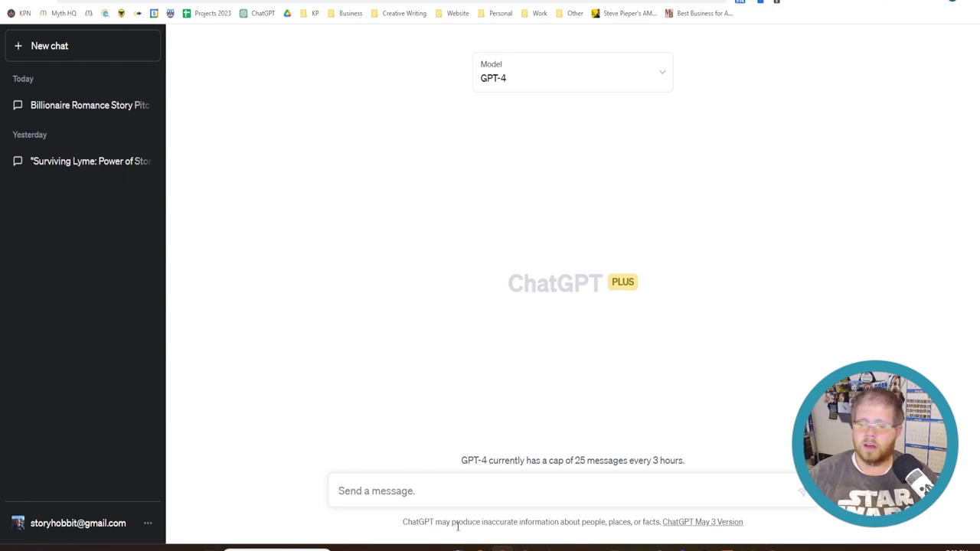
{"action": "type", "text": "Write a "}
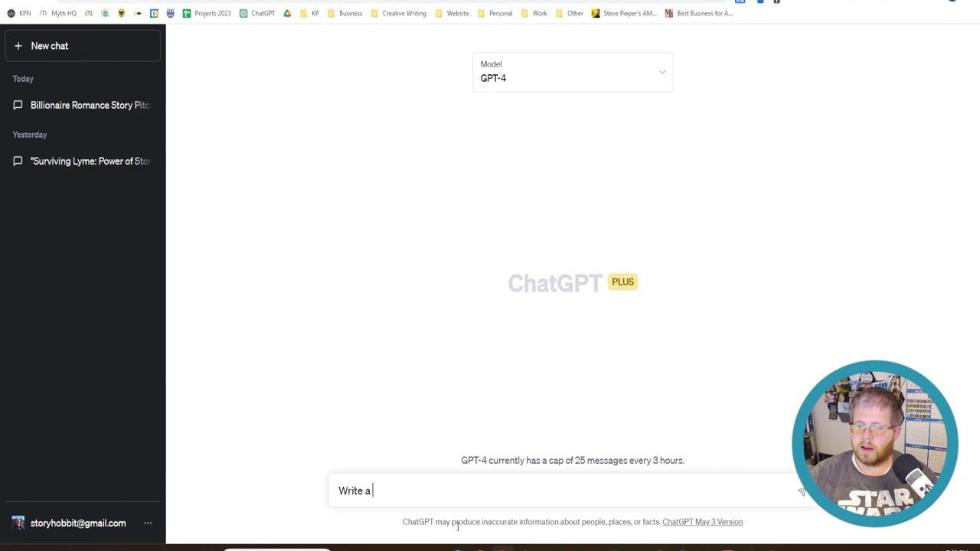
{"action": "type", "text": "book description for "}
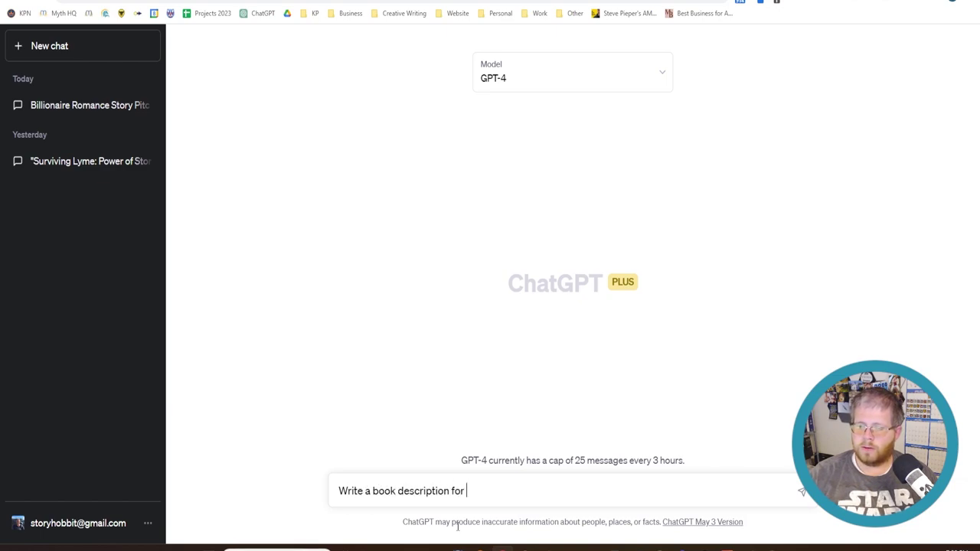
{"action": "type", "text": "a billionaire "}
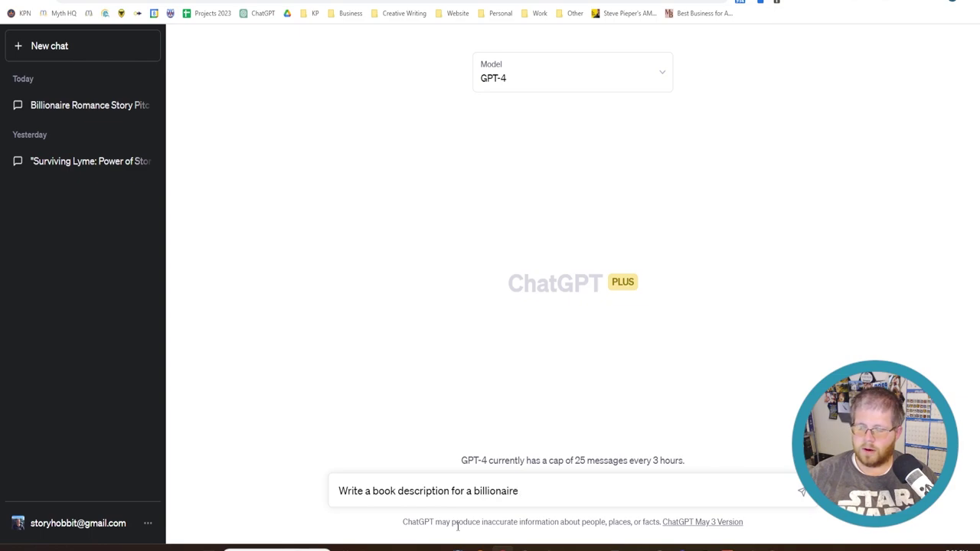
{"action": "type", "text": "romance book."}
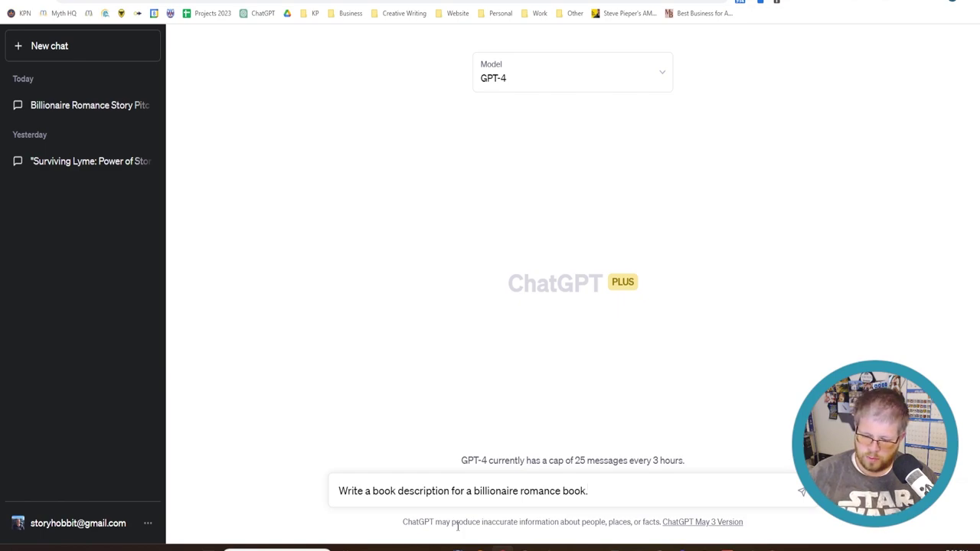
{"action": "key", "text": "Return"}
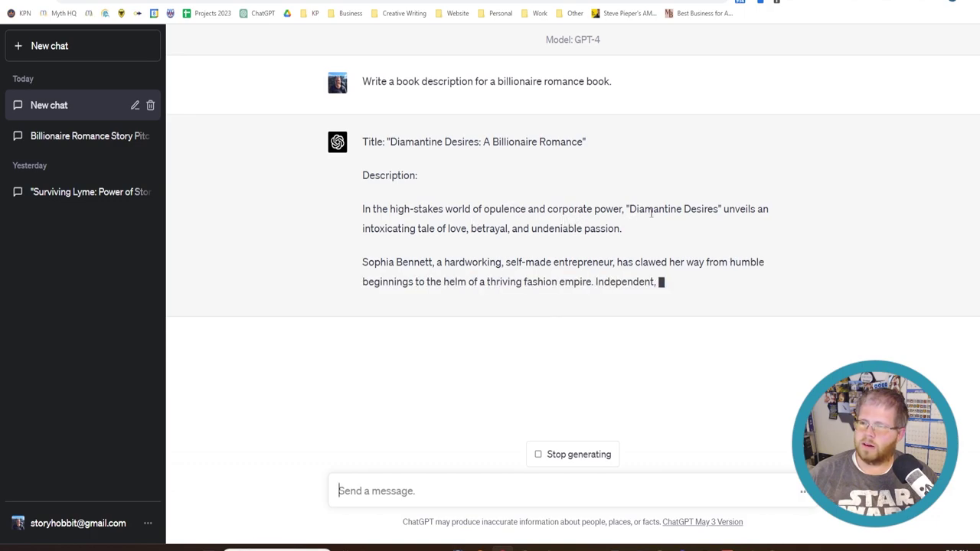
Step: Highlight the title word 'Diamantine' while GPT-4 finishes the book description
{"action": "left_click_drag", "start_coordinate": [681, 212], "coordinate": [627, 211]}
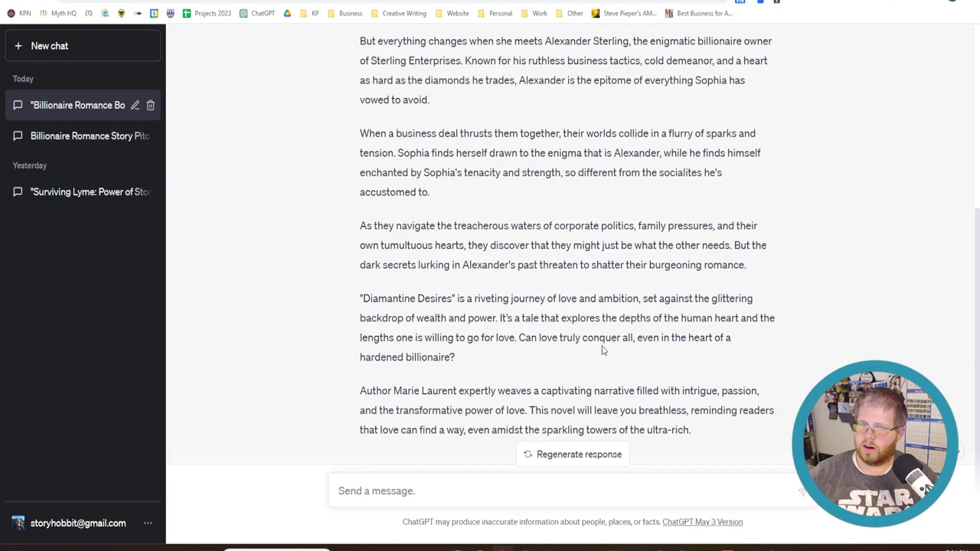
Step: Review the finished 'Diamantine Desires' description and select its final two paragraphs
{"action": "scroll", "coordinate": [372, 367], "scroll_direction": "down", "scroll_amount": 1}
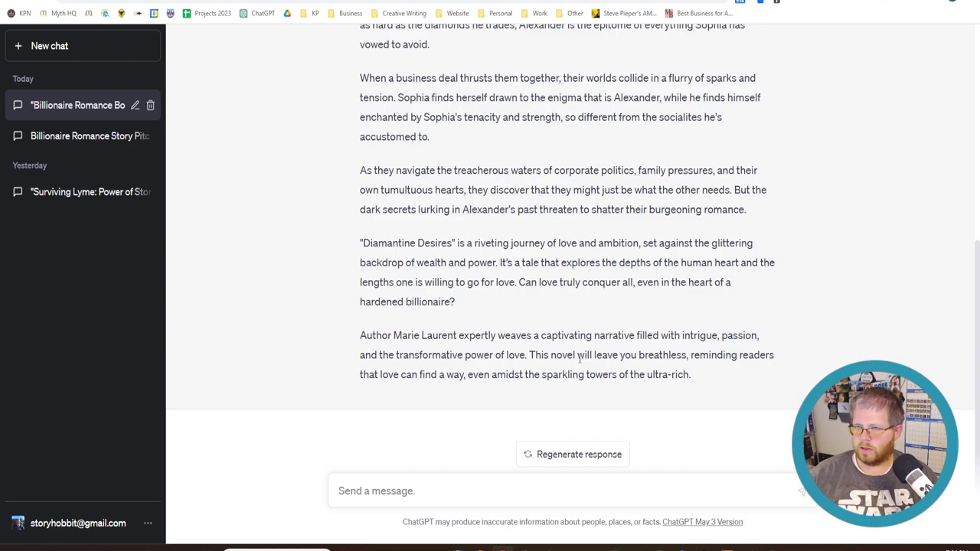
{"action": "scroll", "coordinate": [418, 360], "scroll_direction": "up", "scroll_amount": 5}
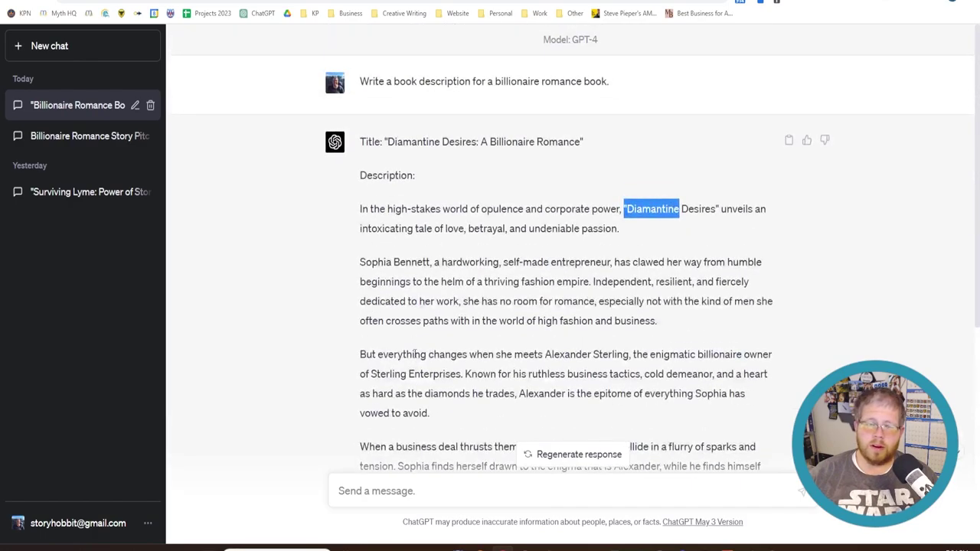
{"action": "scroll", "coordinate": [414, 353], "scroll_direction": "down", "scroll_amount": 2}
{"action": "scroll", "coordinate": [403, 348], "scroll_direction": "up", "scroll_amount": 2}
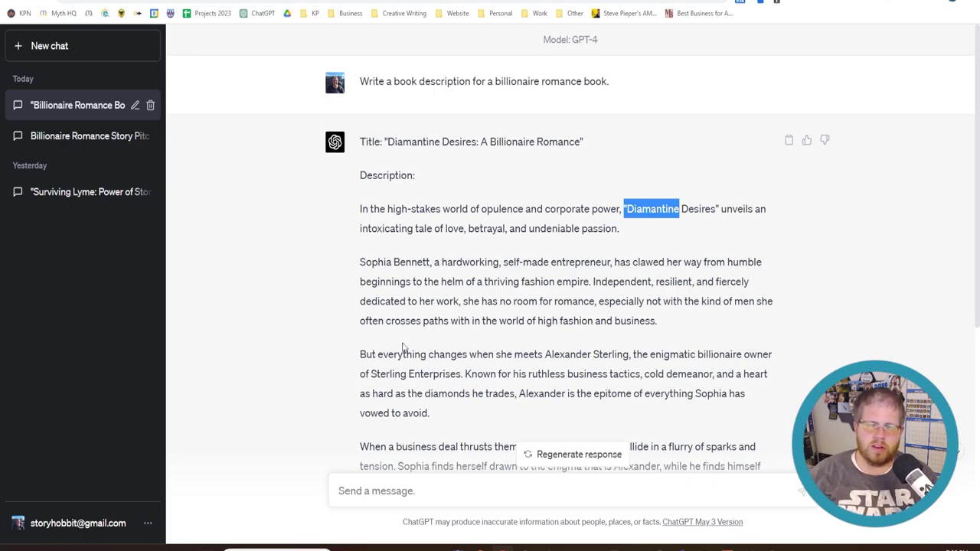
{"action": "scroll", "coordinate": [383, 268], "scroll_direction": "down", "scroll_amount": 4}
{"action": "left_click_drag", "start_coordinate": [359, 318], "coordinate": [708, 453]}
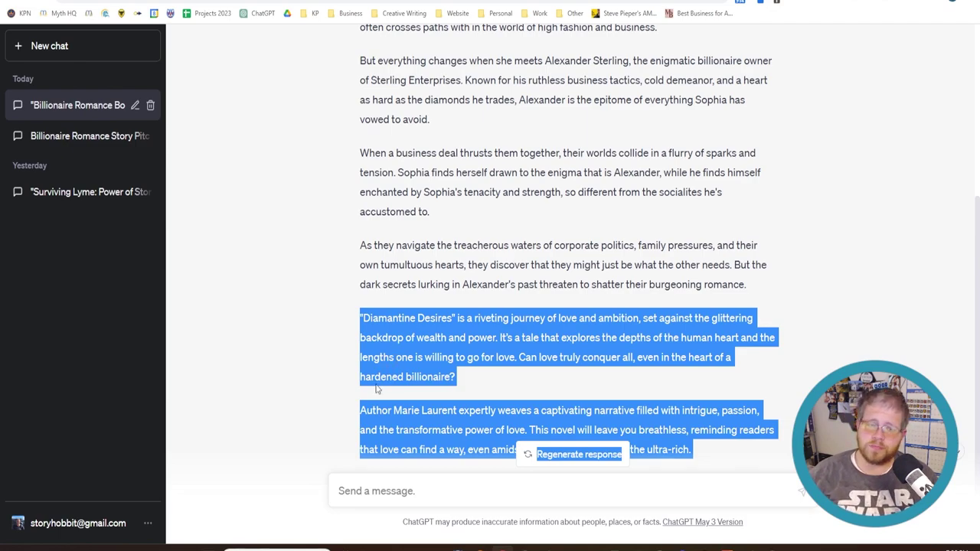
Step: Select the book-description prompt at the top of the chat for copying
{"action": "scroll", "coordinate": [376, 389], "scroll_direction": "up", "scroll_amount": 3}
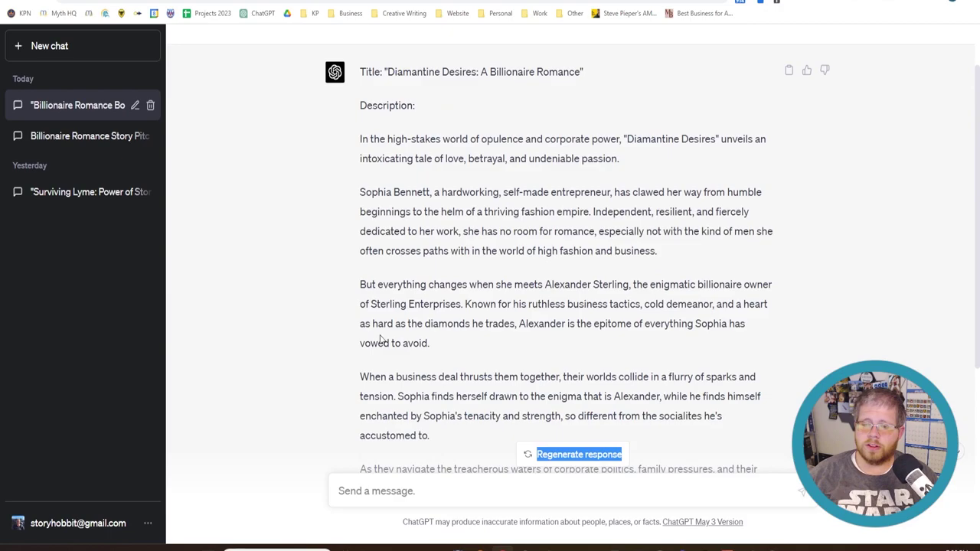
{"action": "scroll", "coordinate": [414, 189], "scroll_direction": "up", "scroll_amount": 1}
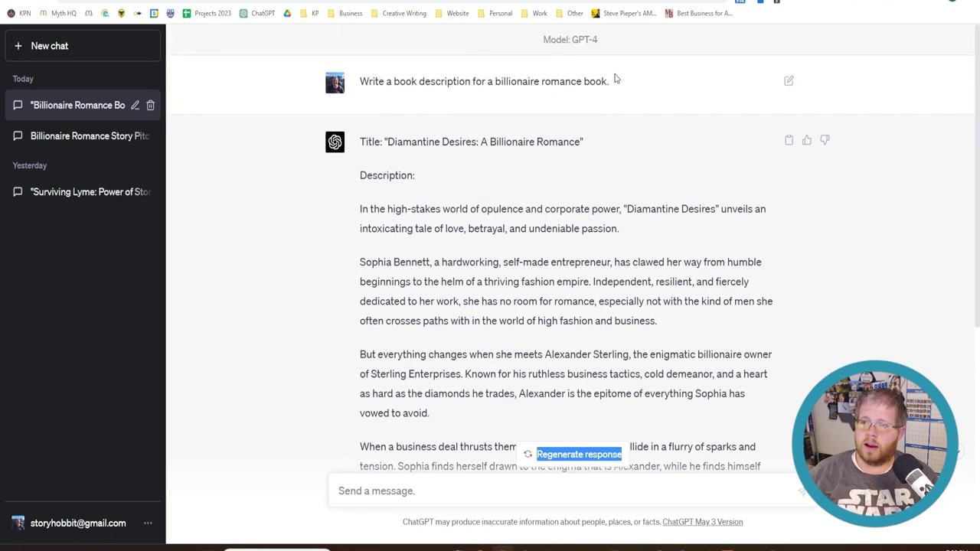
{"action": "left_click_drag", "start_coordinate": [625, 85], "coordinate": [361, 89]}
{"action": "key", "text": "ctrl+c"}
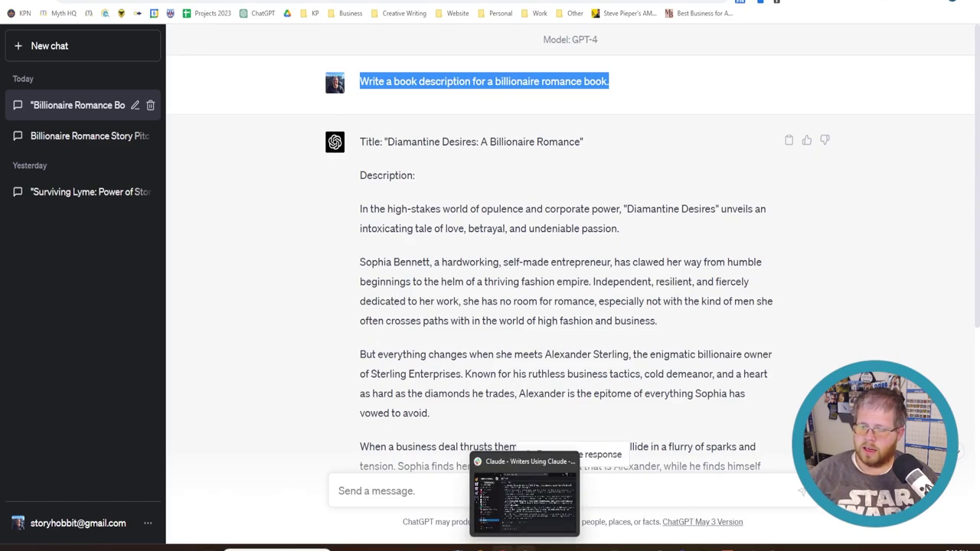
Step: Clear Claude's memory with /reset in Slack, then paste the book-description prompt unsent
{"action": "left_click", "coordinate": [524, 545]}
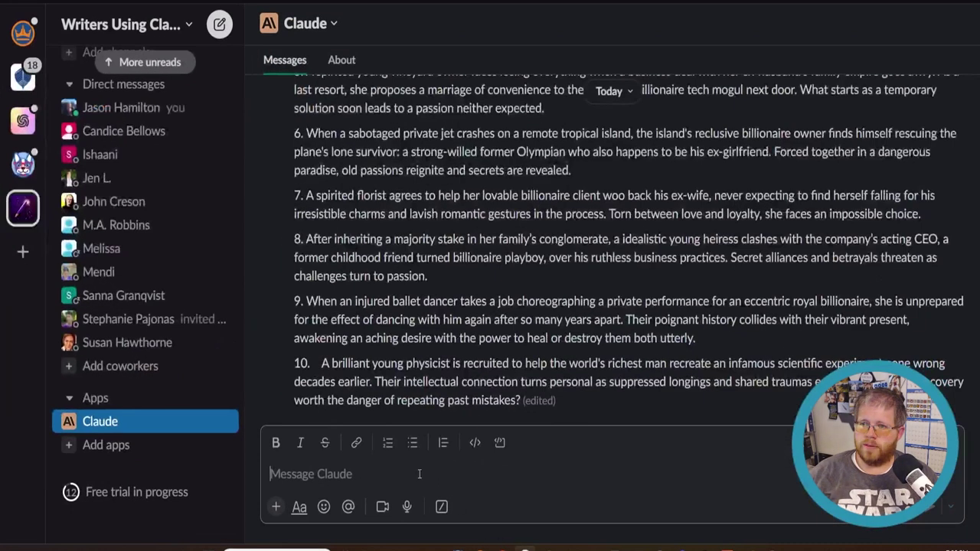
{"action": "left_click", "coordinate": [380, 476]}
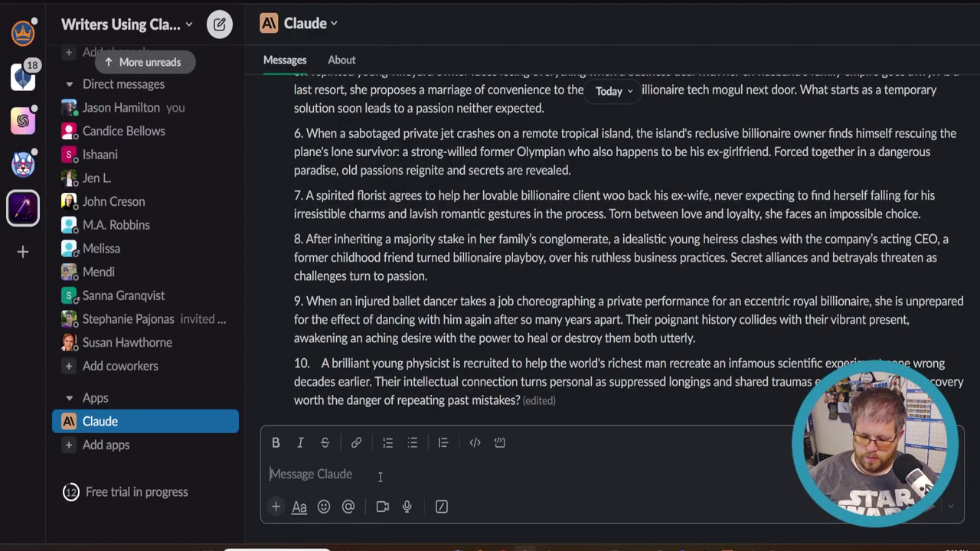
{"action": "type", "text": "/reset"}
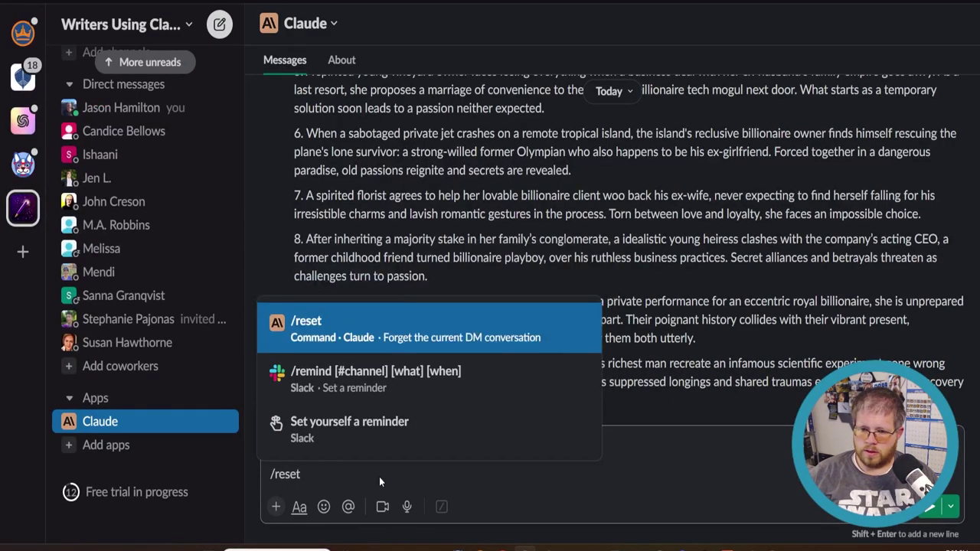
{"action": "key", "text": "Return"}
{"action": "key", "text": "Return"}
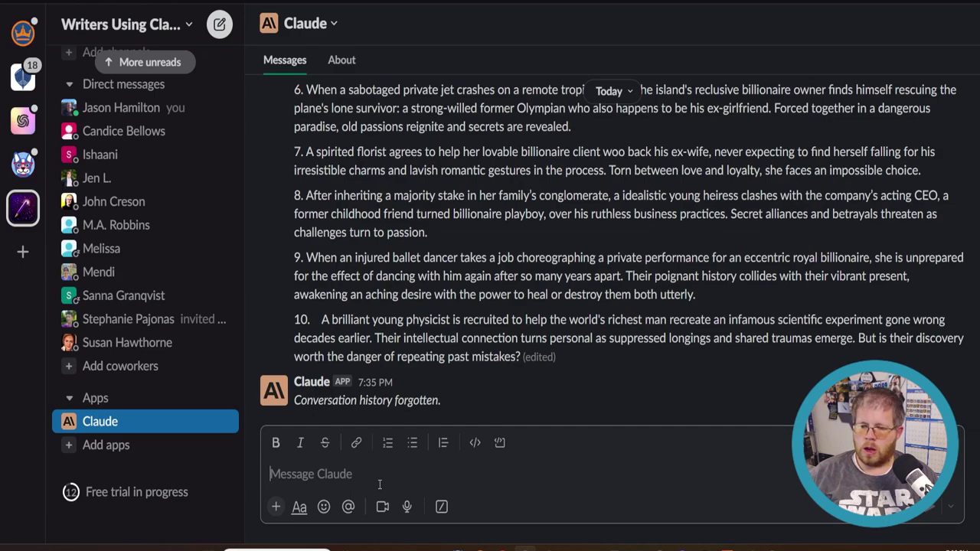
{"action": "key", "text": "ctrl+v"}
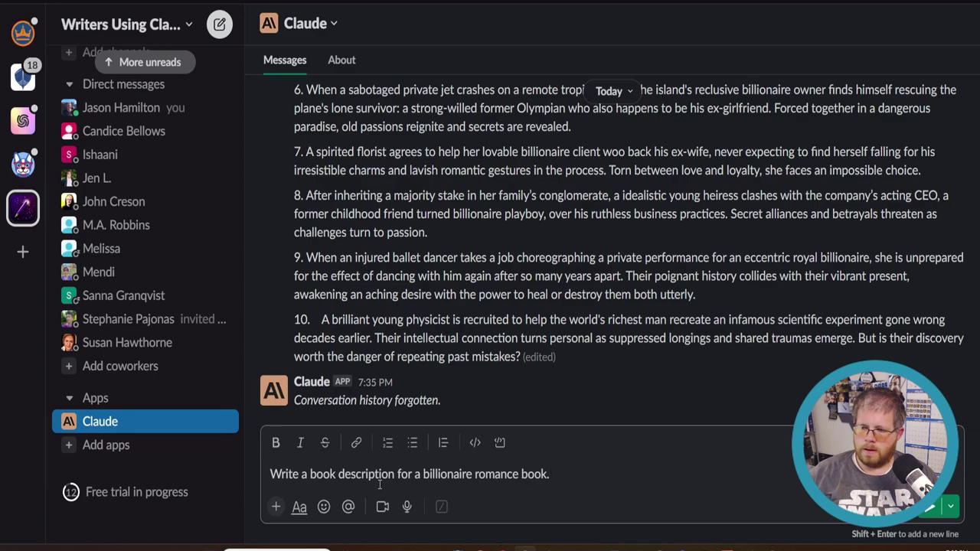
Step: Send the book-description prompt to Claude and wait for its complete description
{"action": "key", "text": "Return"}
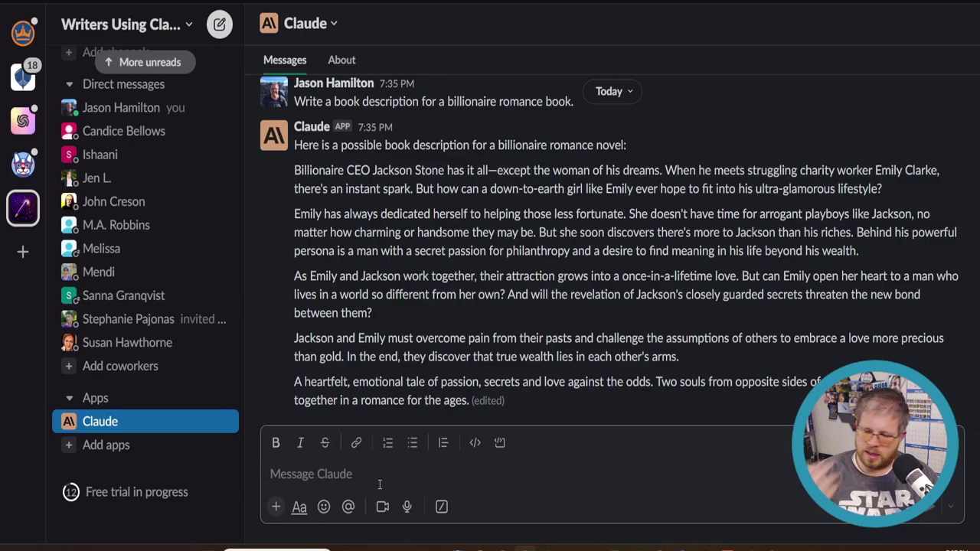
Step: Look over Claude's book description, then switch to the ChatGPT browser window
{"action": "left_click", "coordinate": [379, 484]}
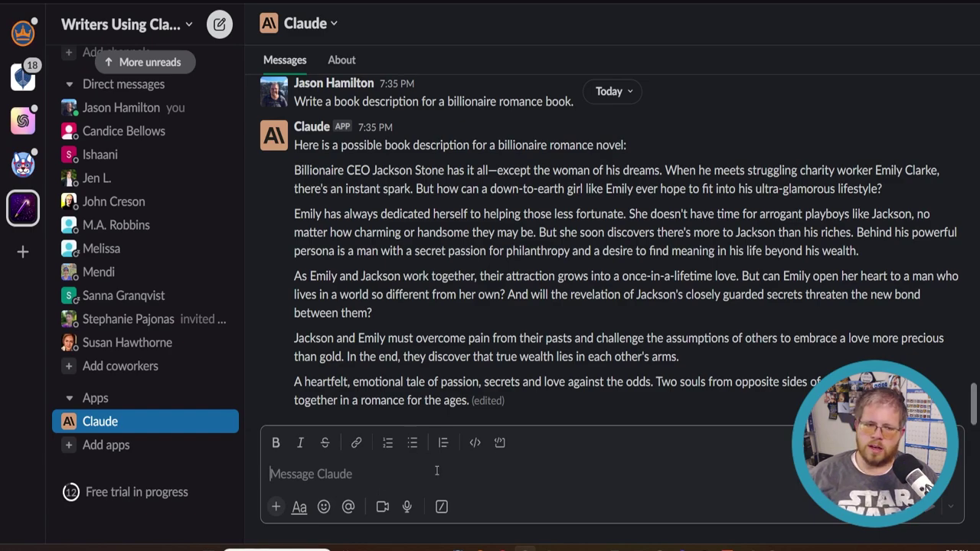
{"action": "mouse_move", "coordinate": [524, 408]}
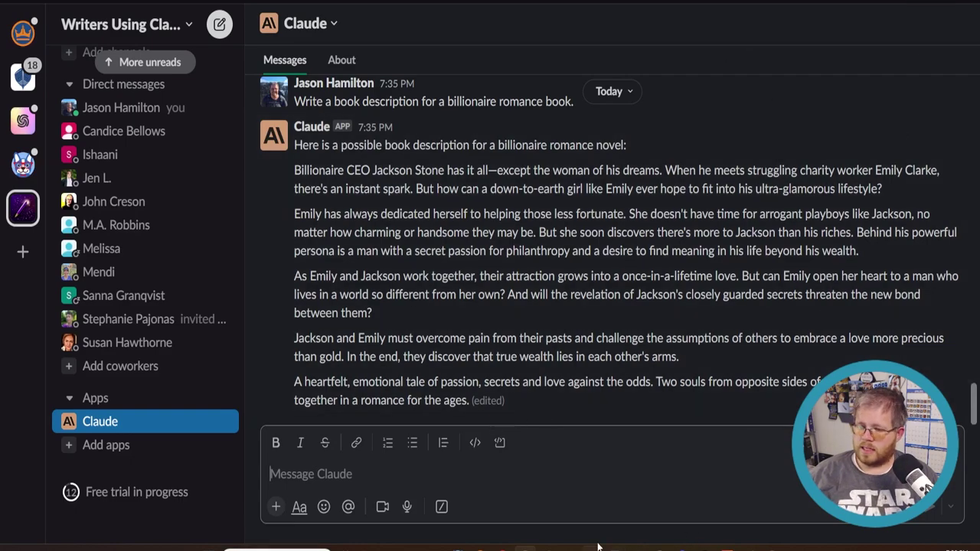
{"action": "key", "text": "alt+Tab"}
{"action": "scroll", "coordinate": [570, 291], "scroll_direction": "down", "scroll_amount": 5}
Step: Start a new ChatGPT chat using the GPT-4 model
{"action": "left_click", "coordinate": [84, 47]}
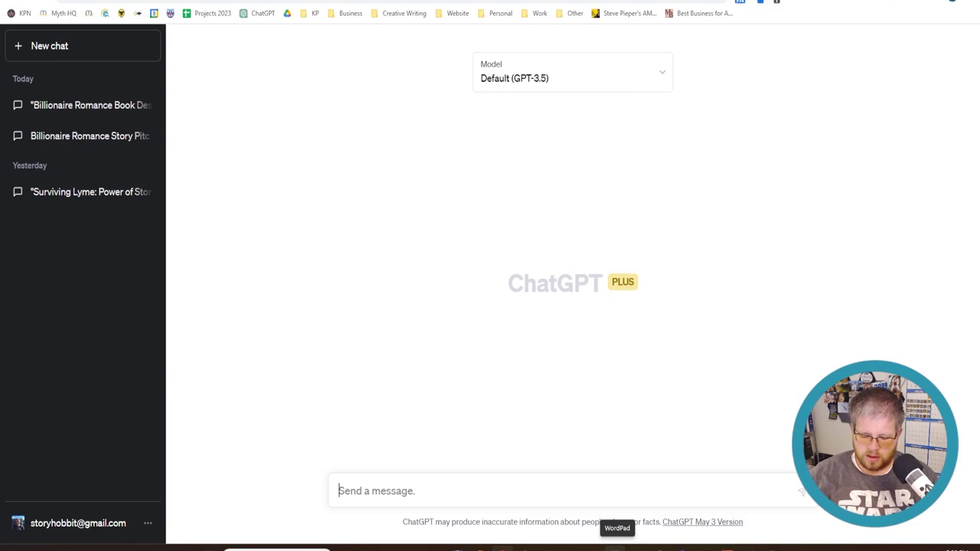
{"action": "left_click", "coordinate": [550, 78]}
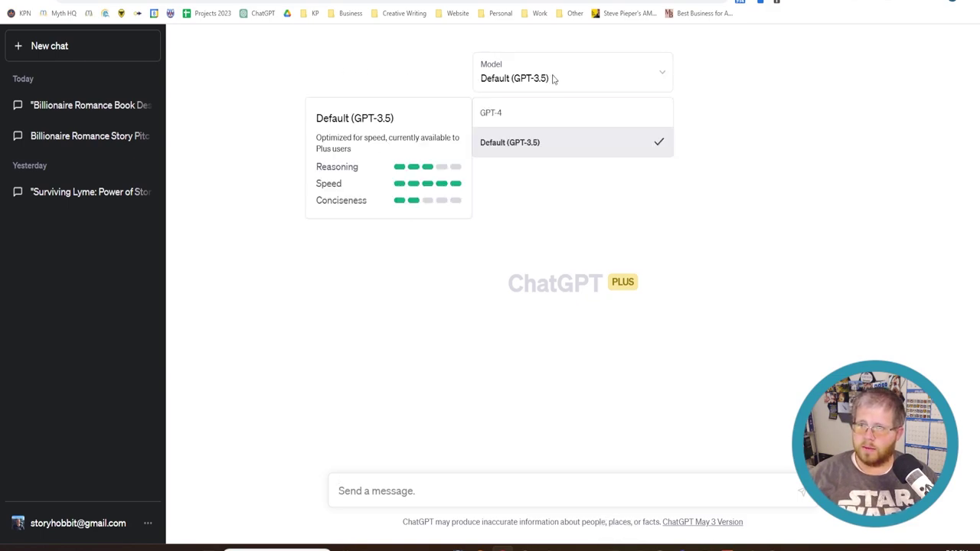
{"action": "left_click", "coordinate": [544, 117]}
Step: Draft a prompt asking for 10 clever billionaire-romance book headlines that grab the reader's attention
{"action": "left_click", "coordinate": [405, 488]}
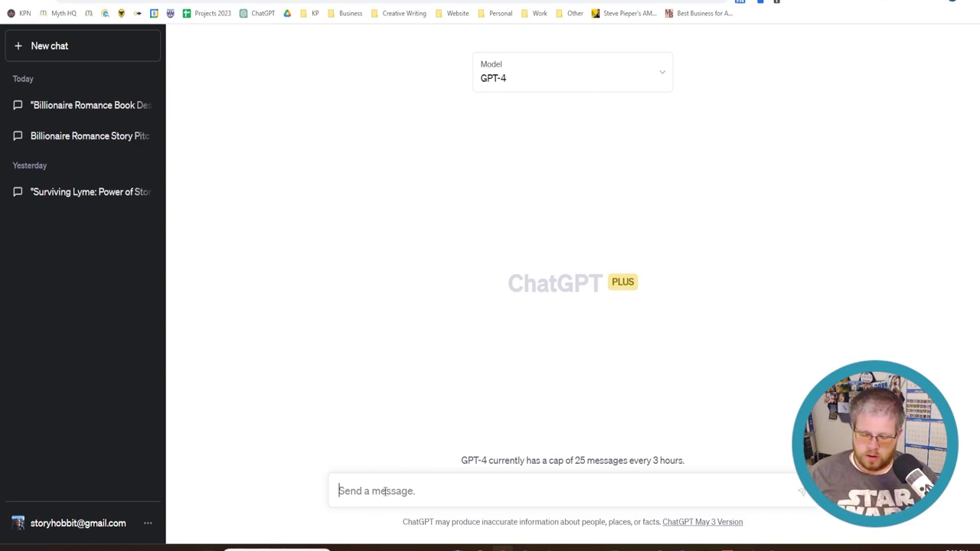
{"action": "type", "text": "Write a seri"}
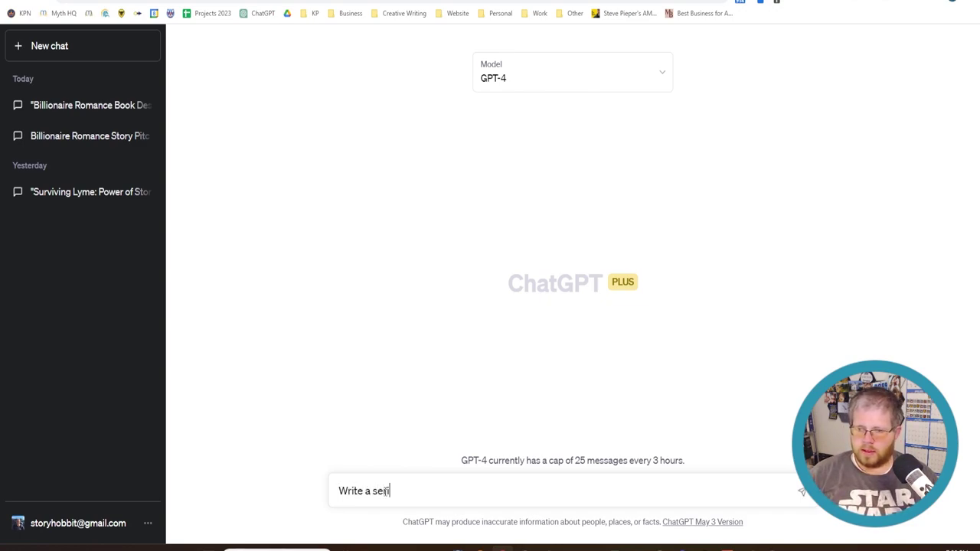
{"action": "type", "text": "es of 10 h"}
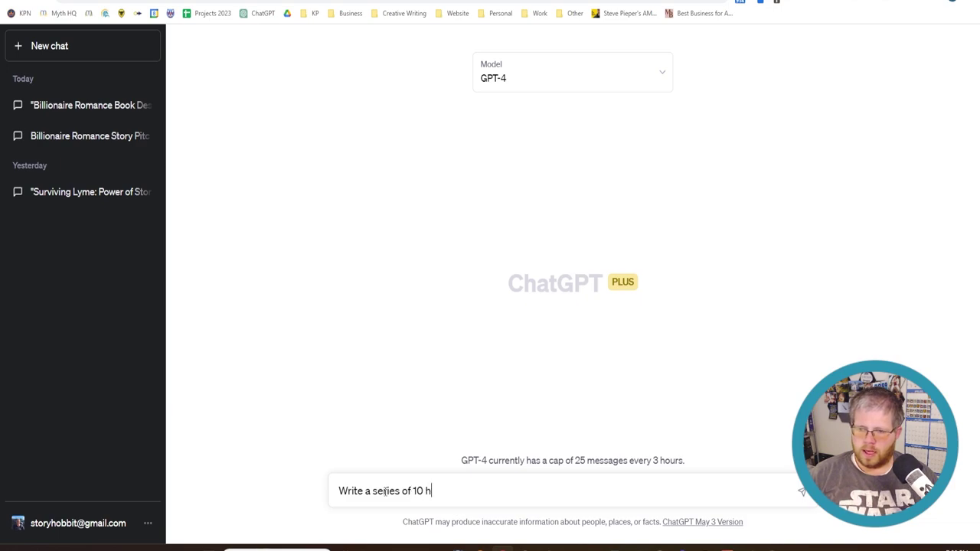
{"action": "type", "text": "eadlines for a billion"}
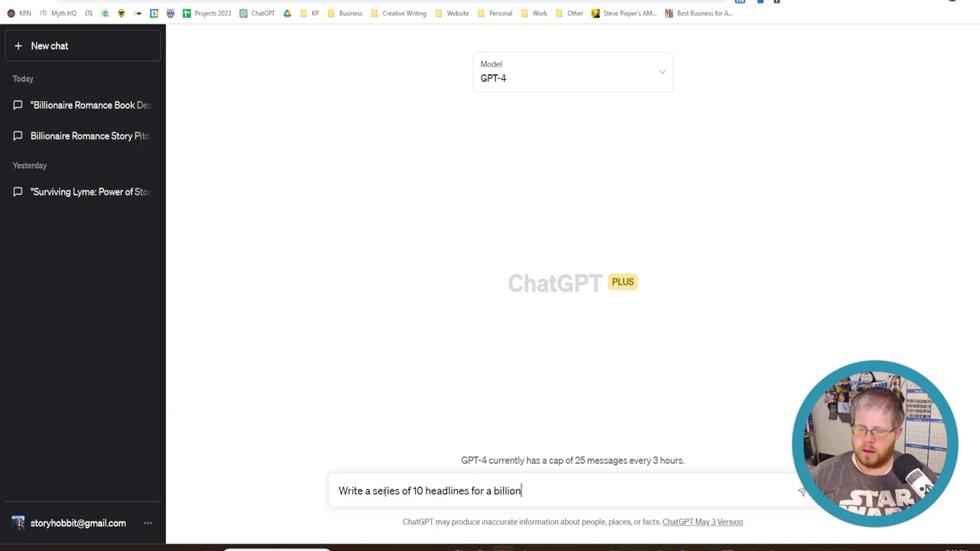
{"action": "type", "text": "aire romance."}
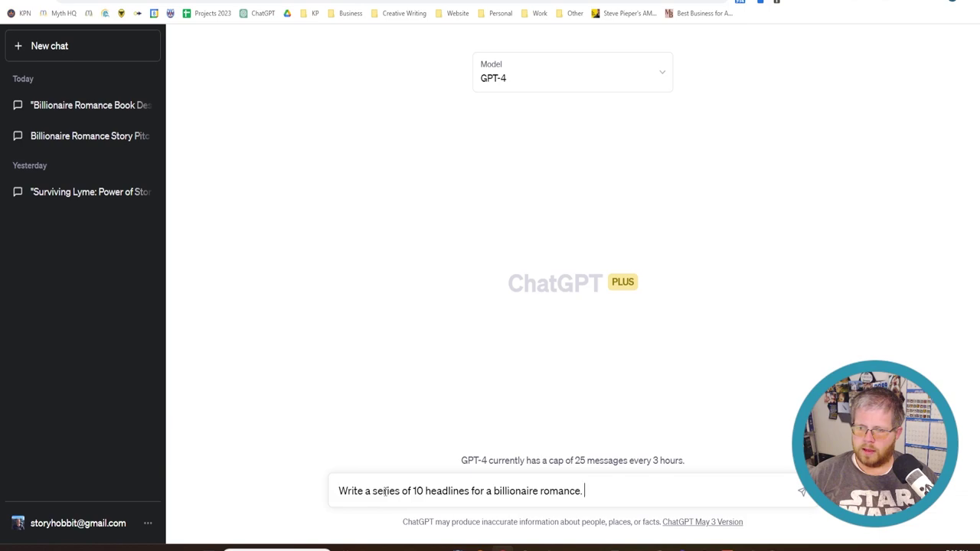
{"action": "key", "text": "BackSpace"}
{"action": "type", "text": "book."}
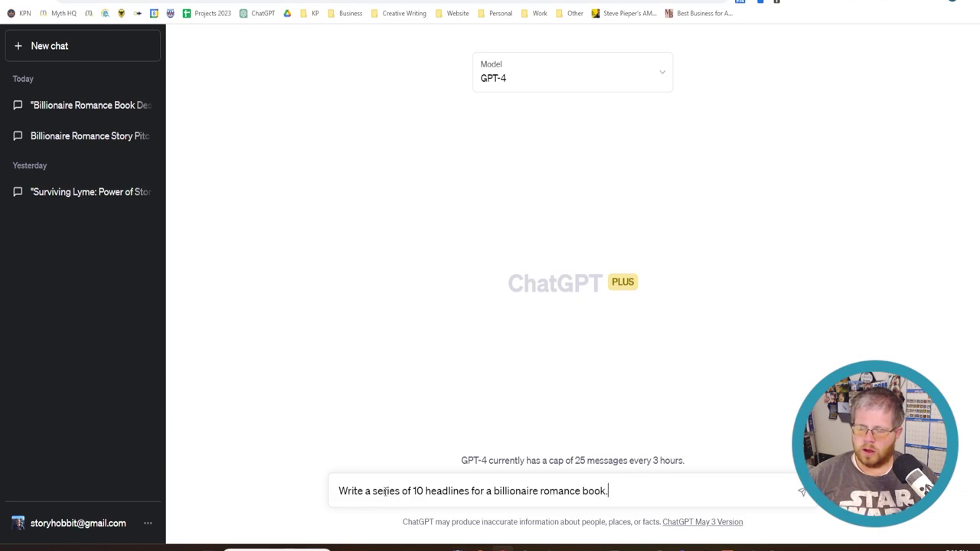
{"action": "type", "text": " Make sure they"}
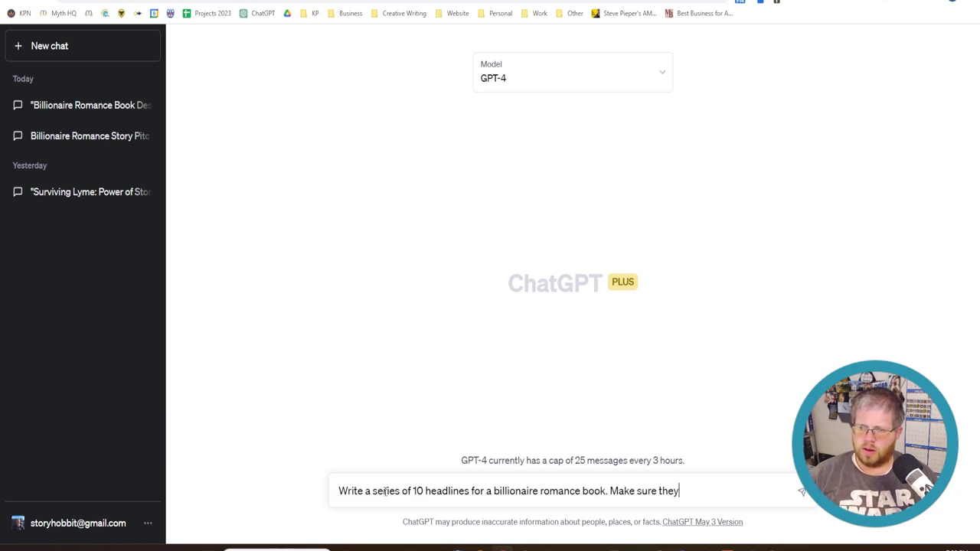
{"action": "type", "text": " are"}
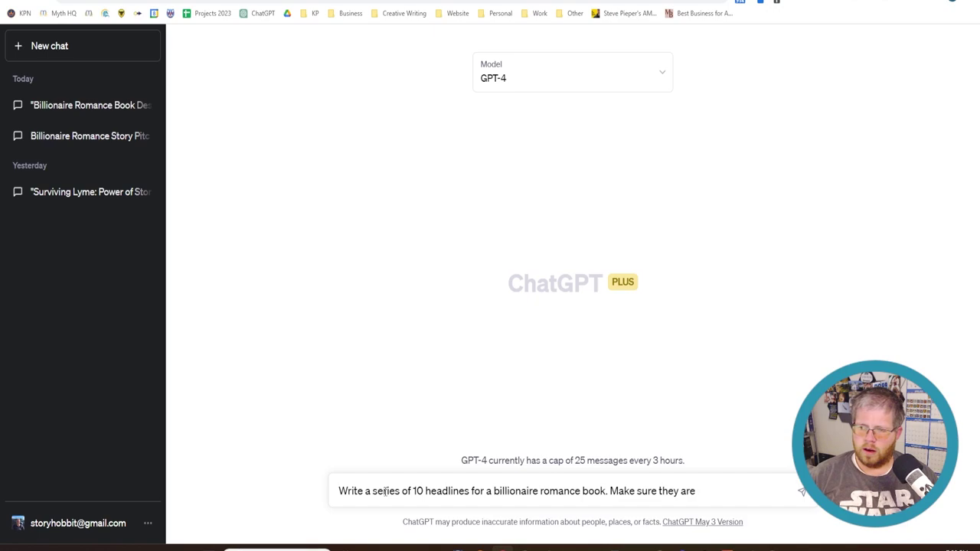
{"action": "type", "text": " en"}
{"action": "key", "text": "BackSpace"}
{"action": "key", "text": "BackSpace"}
{"action": "type", "text": "really good hooks."}
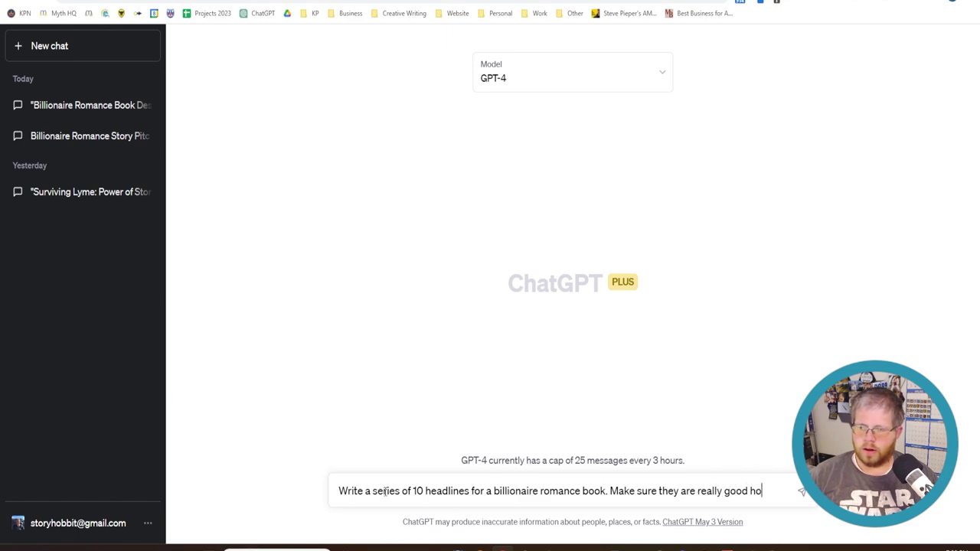
{"action": "key", "text": "BackSpace"}
{"action": "key", "text": "BackSpace"}
{"action": "type", "text": "that"}
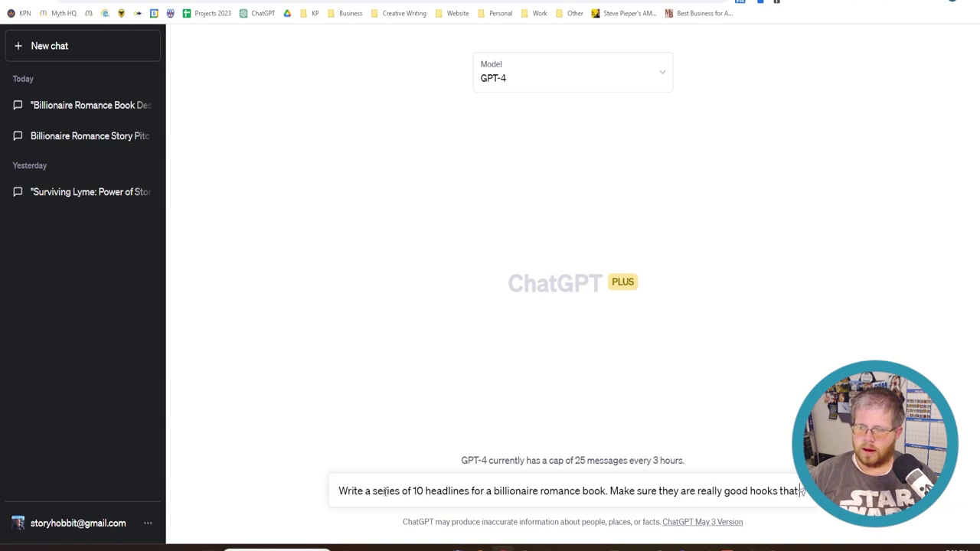
{"action": "type", "text": " grab the "}
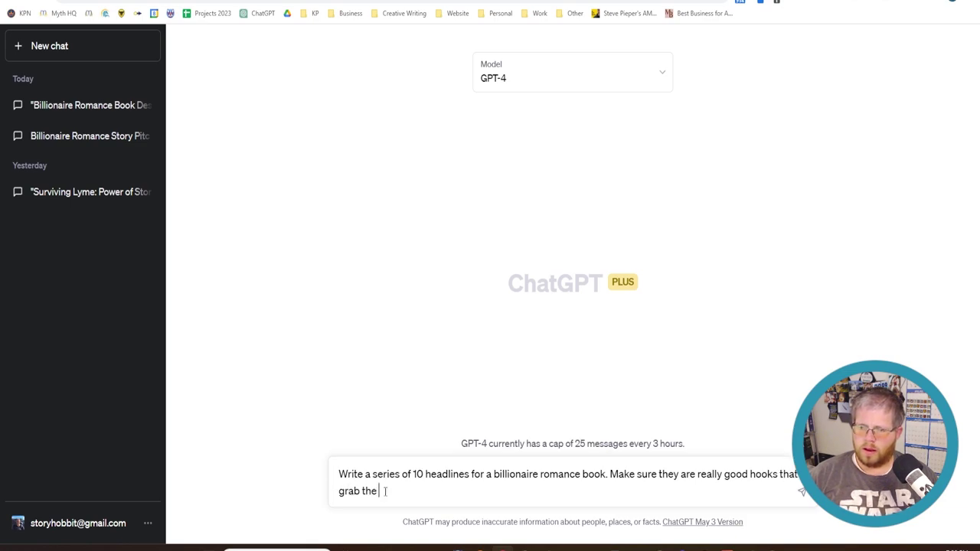
{"action": "type", "text": "attention of the reader"}
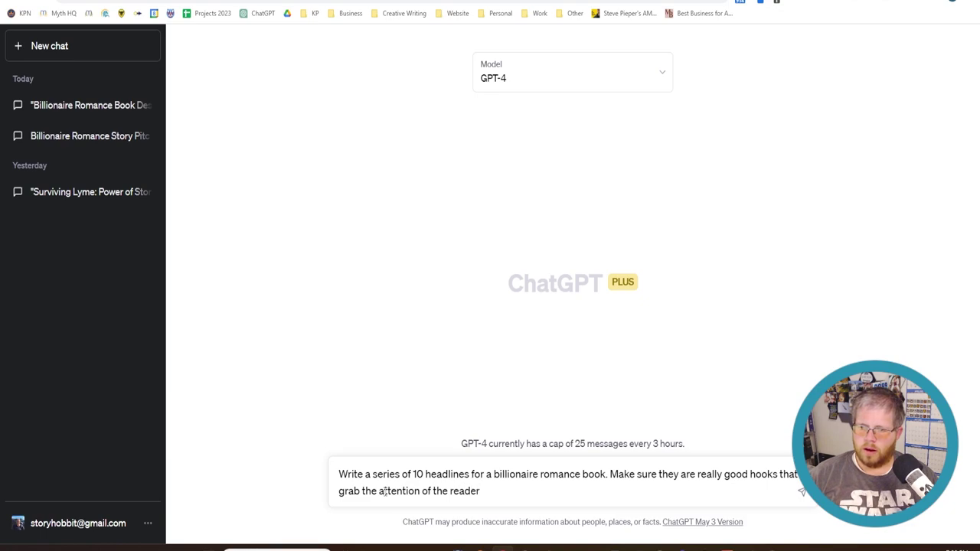
{"action": "type", "text": "."}
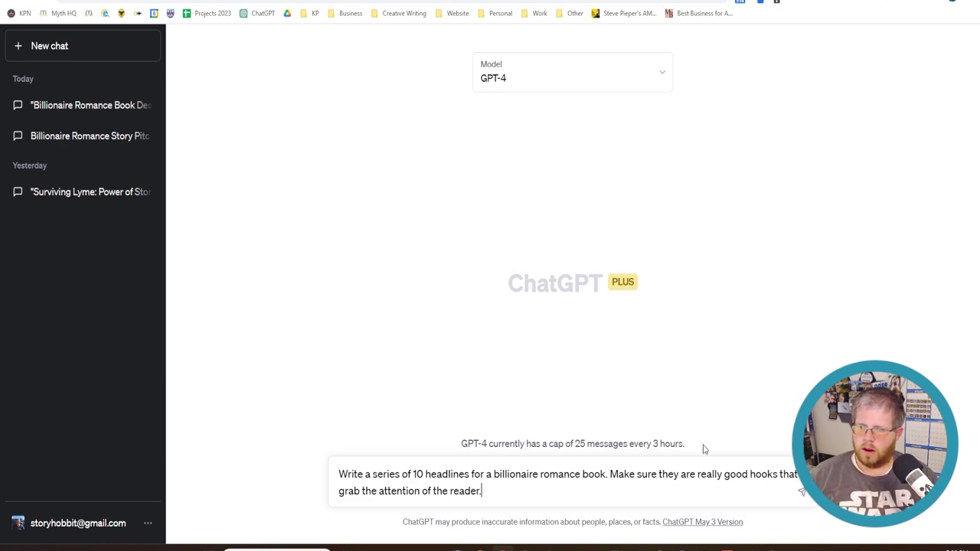
{"action": "type", "text": "and cle"}
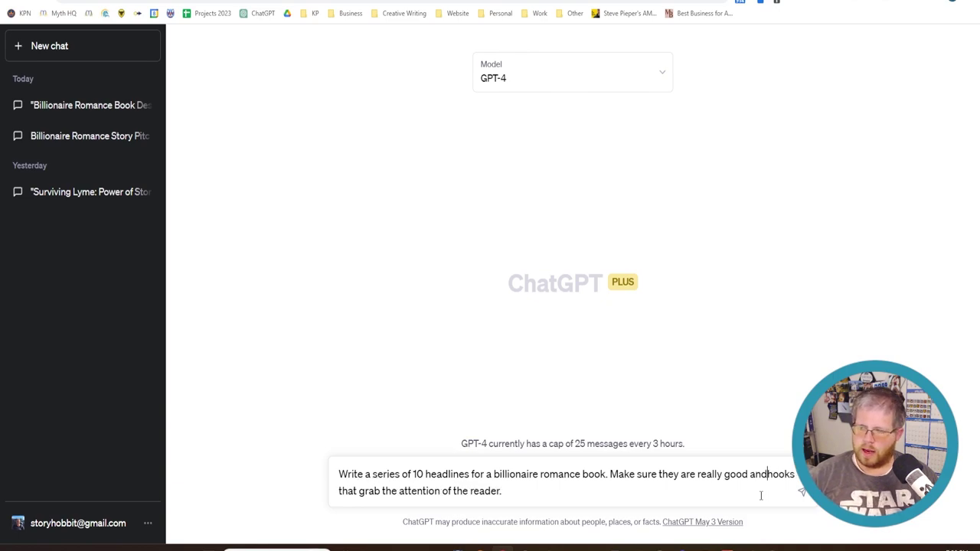
{"action": "type", "text": "ver"}
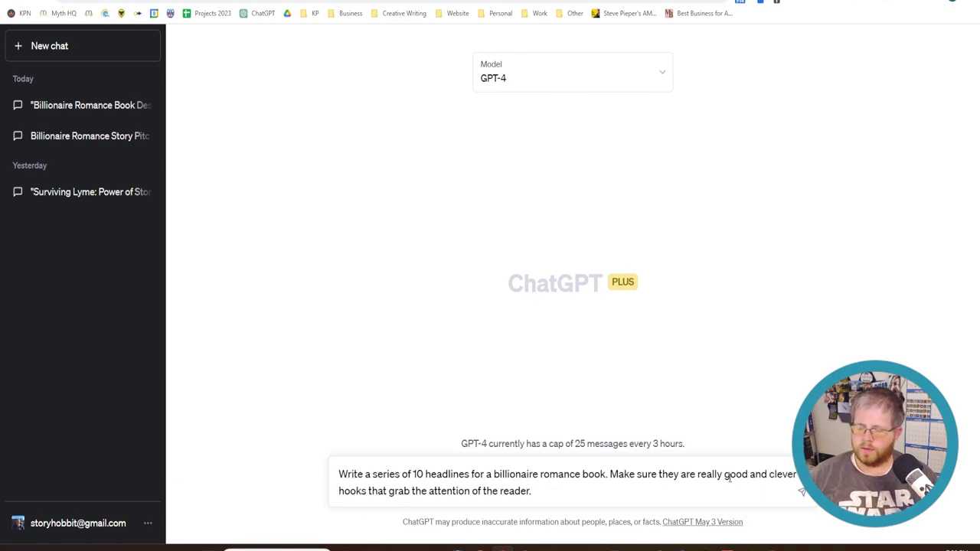
{"action": "left_click", "coordinate": [609, 474]}
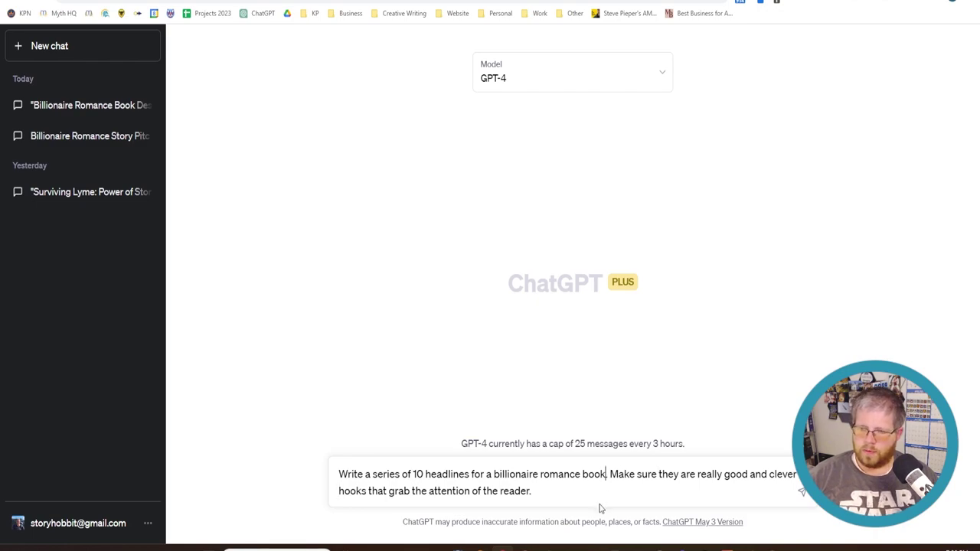
Step: Send the headlines prompt to GPT-4, then select the prompt text for copying
{"action": "key", "text": "Return"}
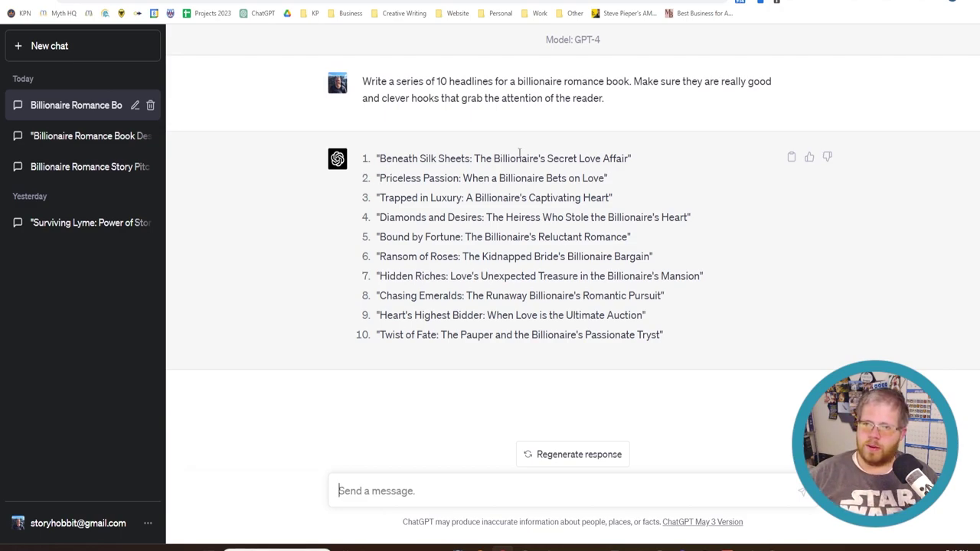
{"action": "left_click_drag", "start_coordinate": [629, 112], "coordinate": [363, 83]}
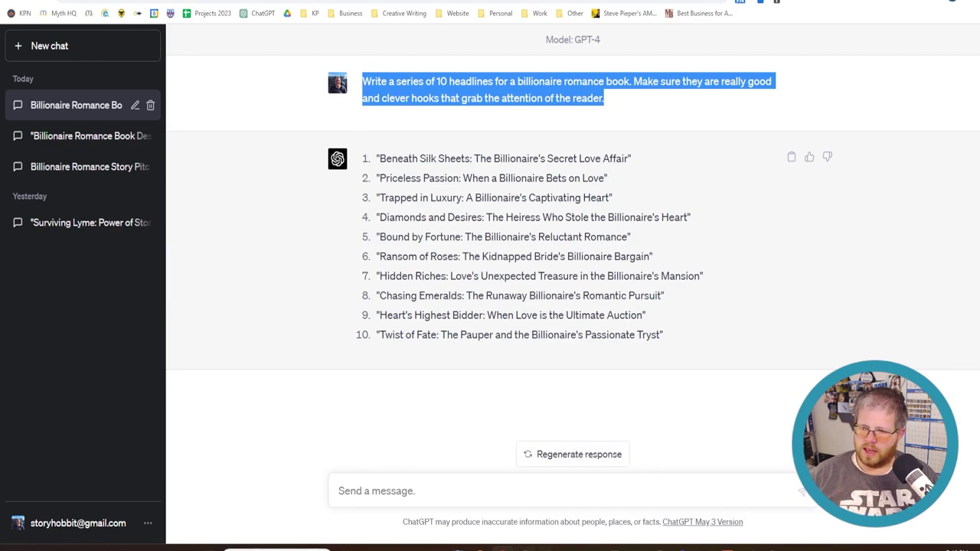
Step: Reset Claude's history with /reset, then send Claude the 10-headline billionaire romance prompt
{"action": "left_click", "coordinate": [536, 548]}
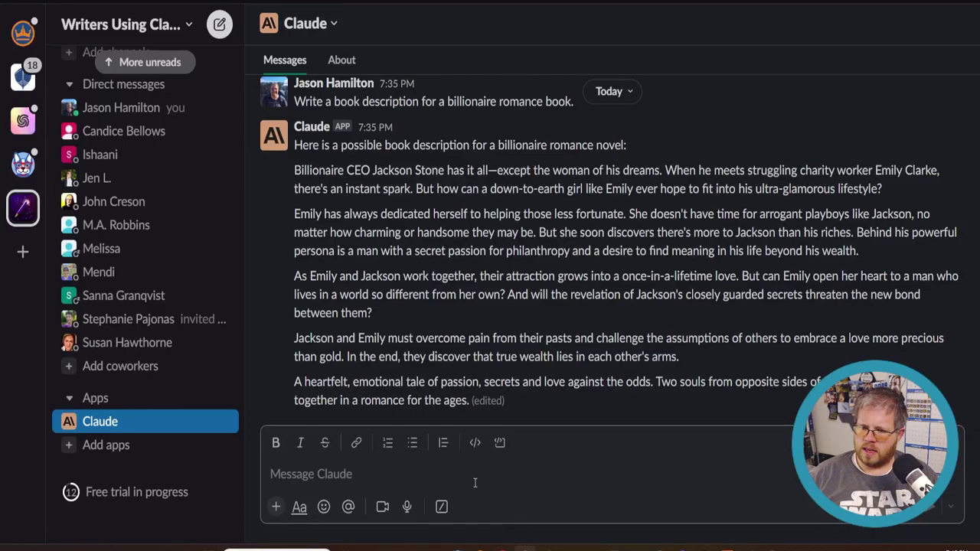
{"action": "key", "text": "ctrl+v"}
{"action": "key", "text": "ctrl+a"}
{"action": "type", "text": "/reset"}
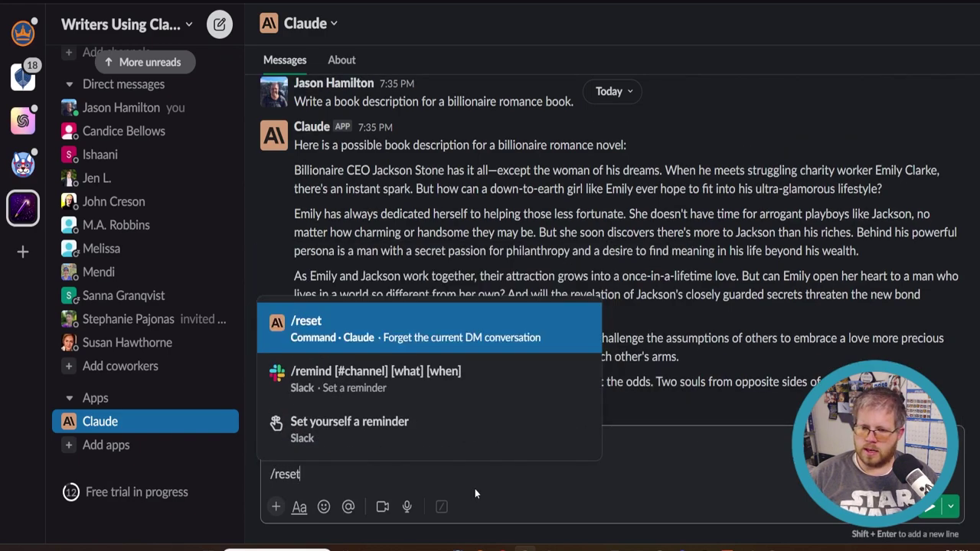
{"action": "key", "text": "Tab"}
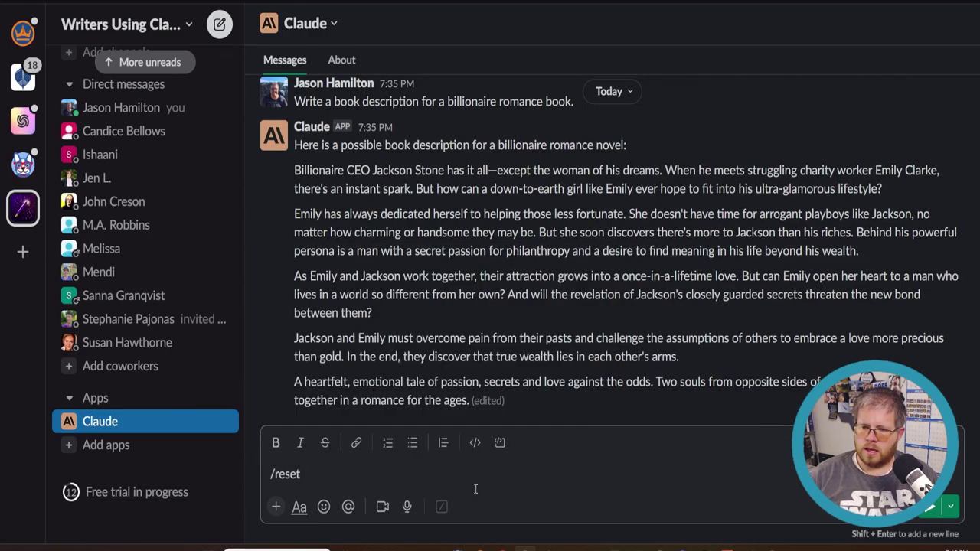
{"action": "key", "text": "Return"}
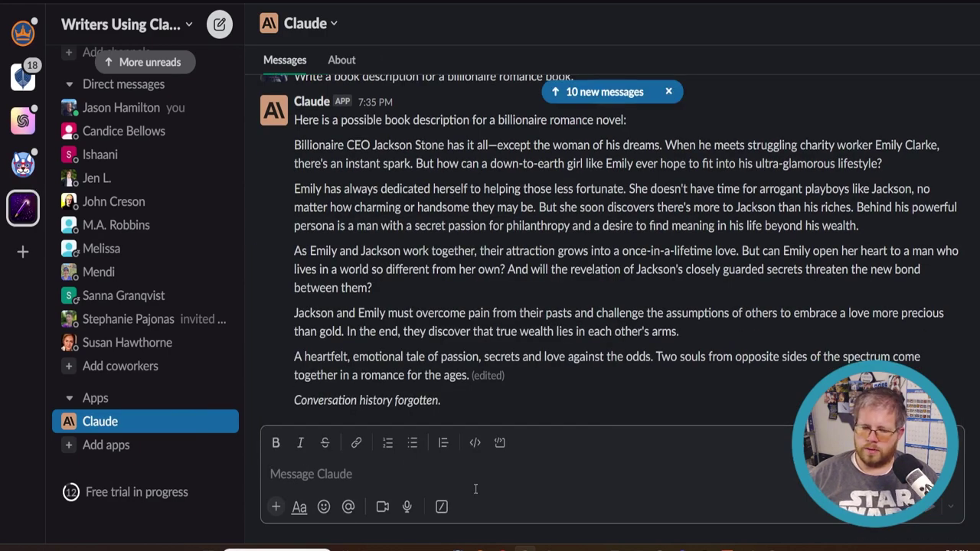
{"action": "key", "text": "ctrl+v"}
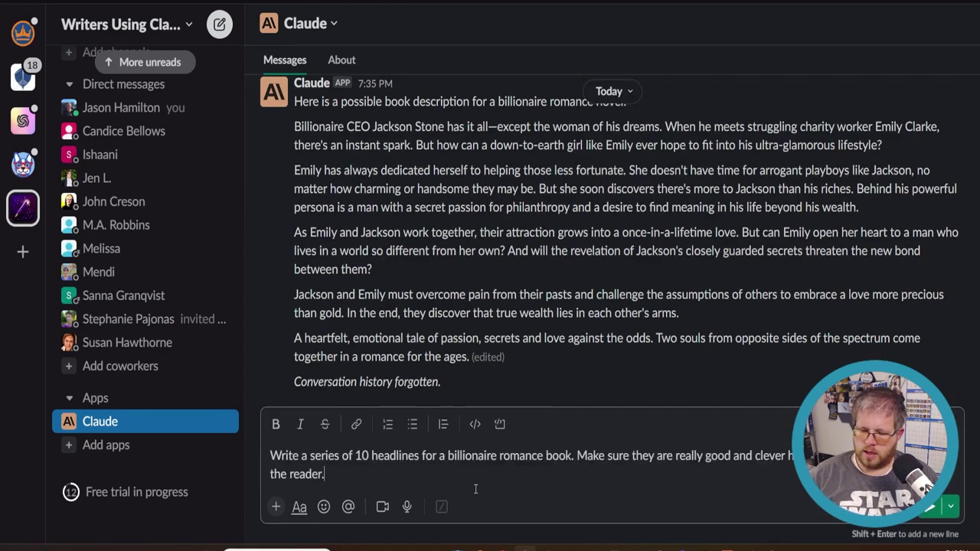
{"action": "key", "text": "Return"}
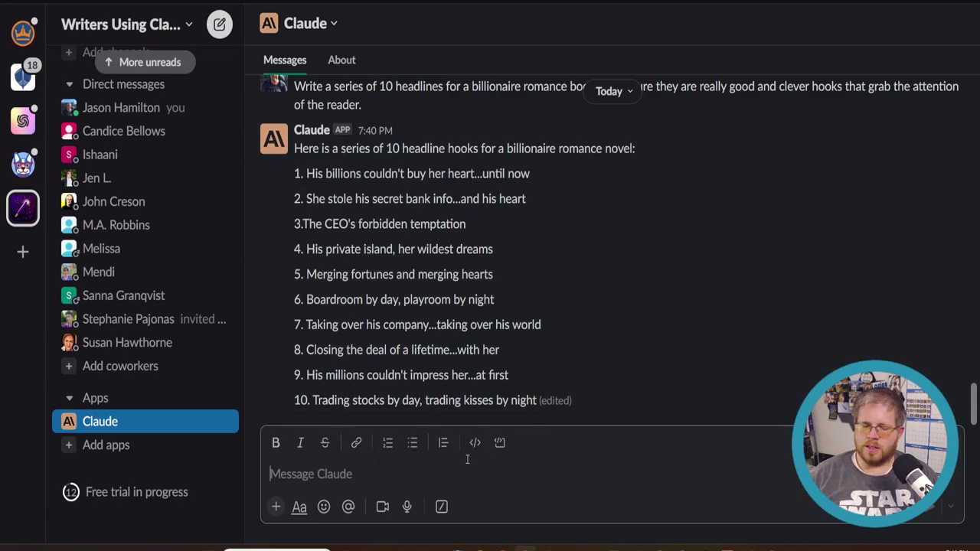
Step: Let Claude finish its ten headline hooks, then bring up the Word prompts document
{"action": "left_click", "coordinate": [366, 480]}
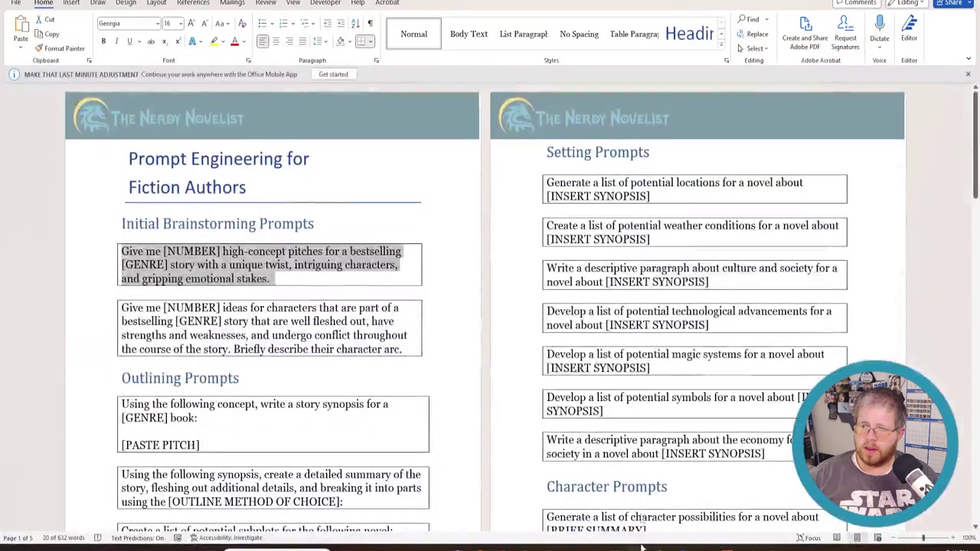
{"action": "scroll", "coordinate": [490, 306], "scroll_direction": "down", "scroll_amount": 15}
Step: Scroll to Writing Prompts and select the 'Write 1000 words of a chapter' prompt
{"action": "scroll", "coordinate": [620, 356], "scroll_direction": "down", "scroll_amount": 5}
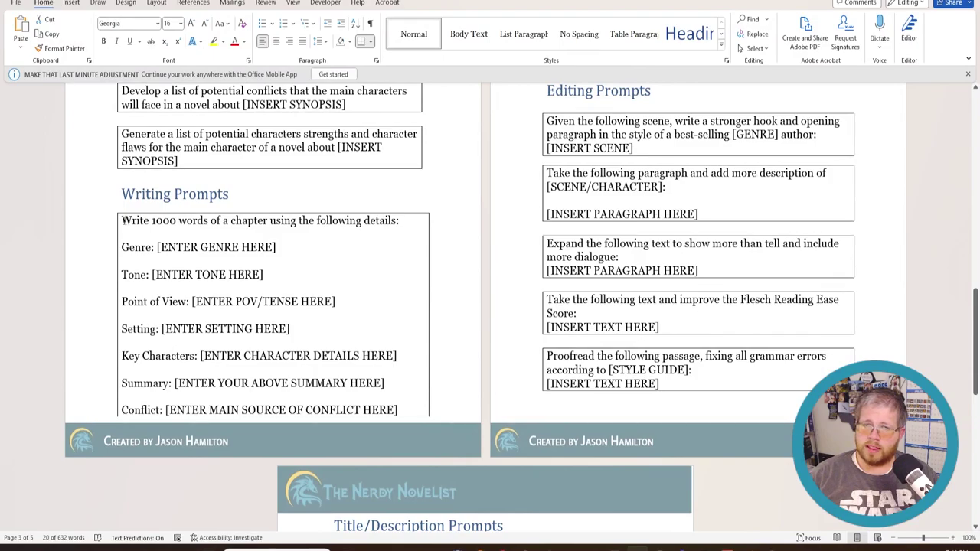
{"action": "left_click_drag", "start_coordinate": [122, 220], "coordinate": [764, 168]}
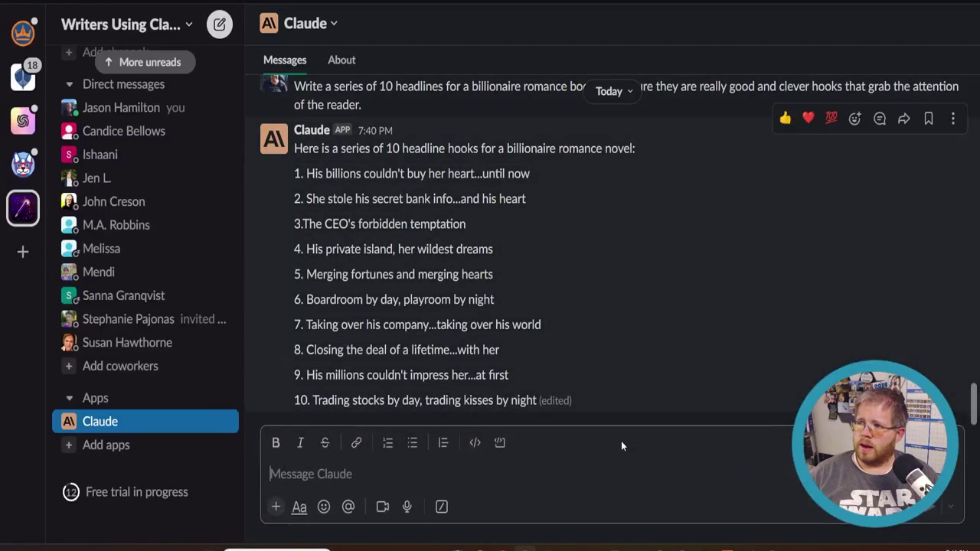
Step: Start a new GPT-4 chat in ChatGPT and paste in the chapter prompt
{"action": "mouse_move", "coordinate": [501, 549]}
{"action": "left_click", "coordinate": [501, 497]}
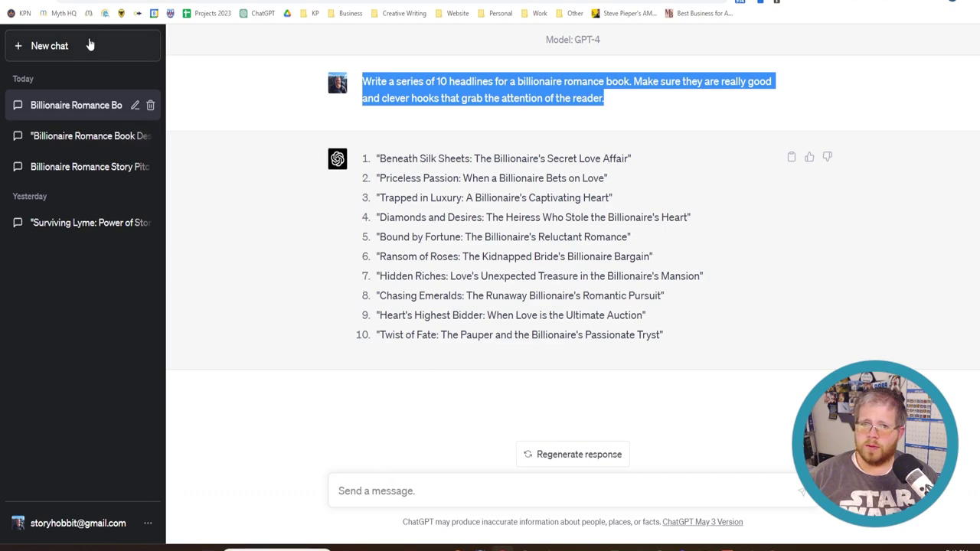
{"action": "left_click", "coordinate": [49, 46]}
{"action": "left_click", "coordinate": [501, 83]}
{"action": "left_click", "coordinate": [514, 124]}
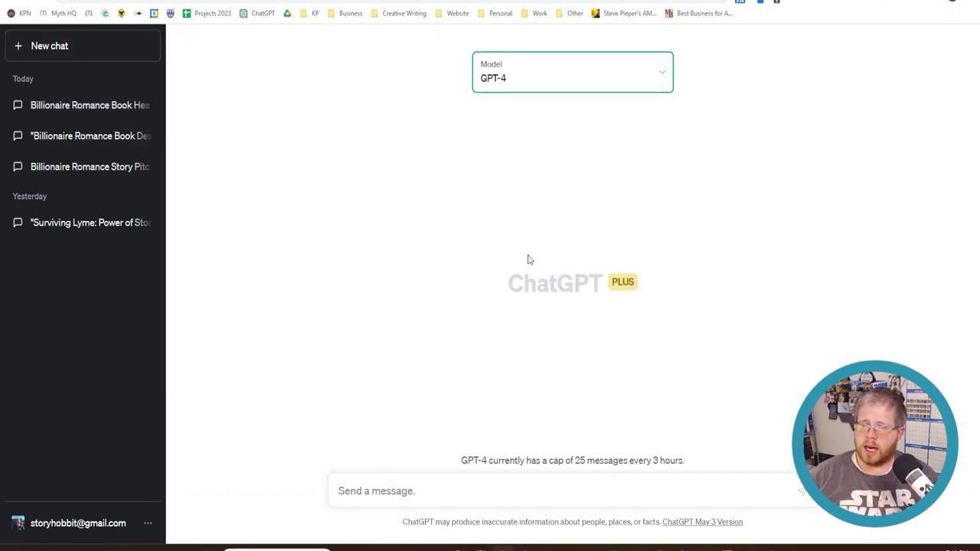
{"action": "left_click", "coordinate": [450, 486]}
{"action": "key", "text": "ctrl+v"}
Step: Fill in Genre as 'Billionaire Romance' and Tone as 'Light and comedic'
{"action": "scroll", "coordinate": [447, 493], "scroll_direction": "up", "scroll_amount": 5}
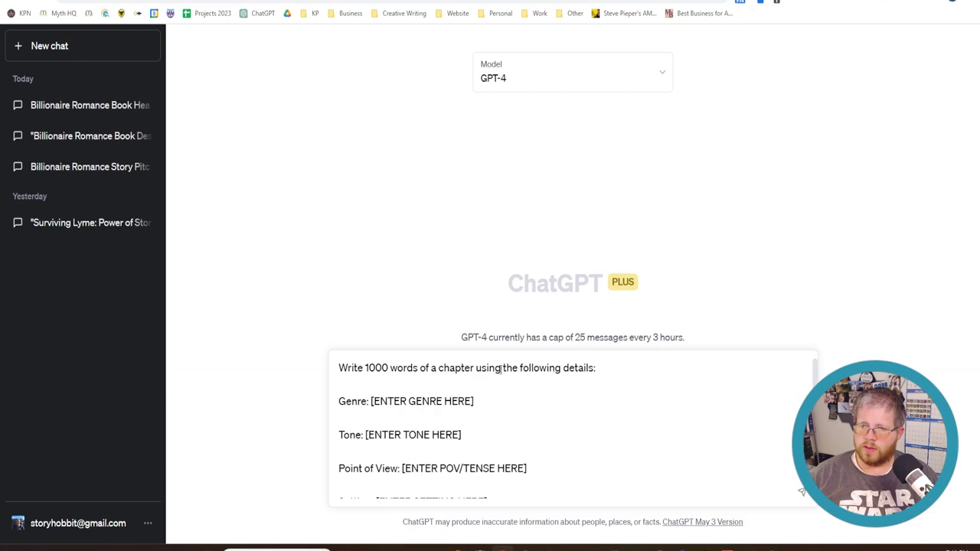
{"action": "left_click", "coordinate": [491, 398]}
{"action": "left_click_drag", "start_coordinate": [492, 398], "coordinate": [371, 401]}
{"action": "type", "text": "Billionaire Romance"}
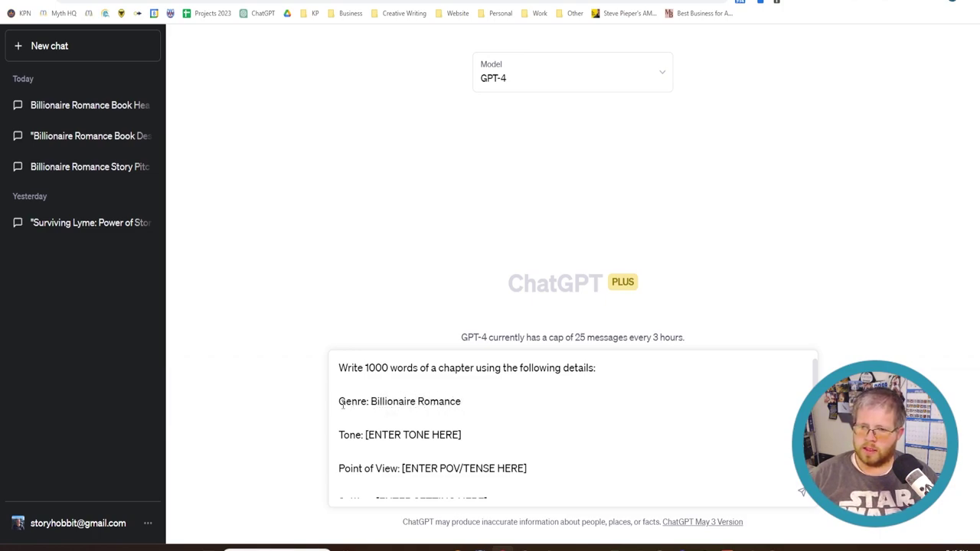
{"action": "left_click", "coordinate": [461, 435]}
{"action": "left_click", "coordinate": [366, 442], "text": "shift"}
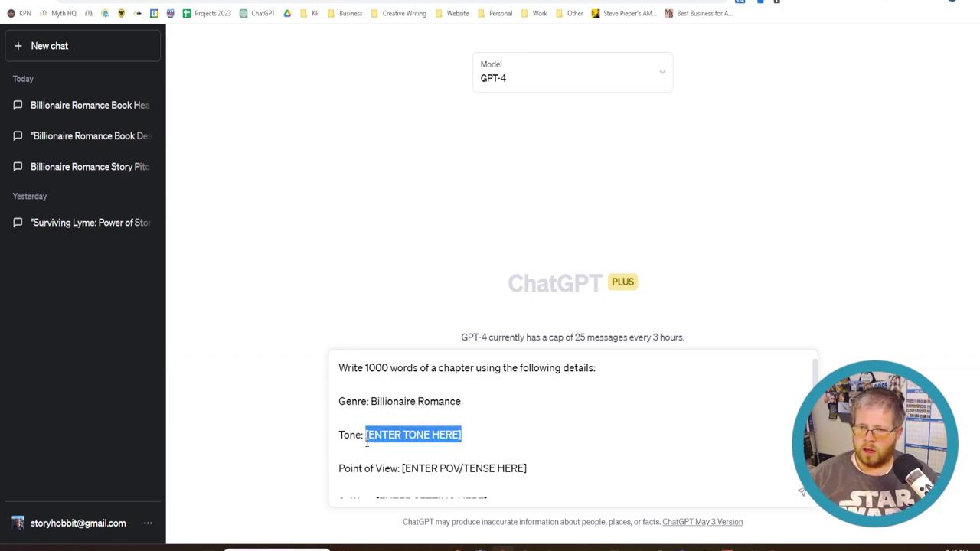
{"action": "type", "text": "Light and"}
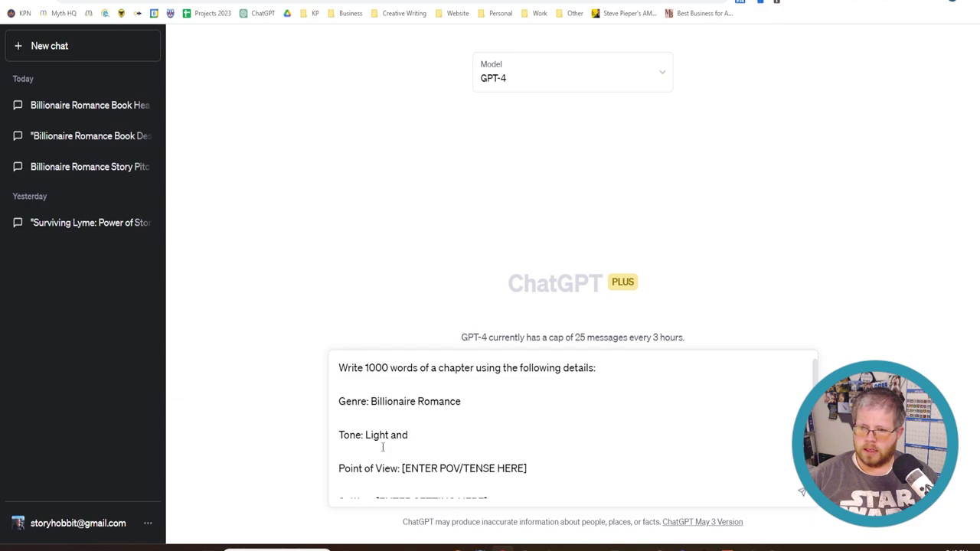
{"action": "type", "text": "comedic"}
Step: Replace the Point of View placeholder with 'Maria, first person POV'
{"action": "scroll", "coordinate": [364, 398], "scroll_direction": "down", "scroll_amount": 1}
{"action": "scroll", "coordinate": [375, 391], "scroll_direction": "down", "scroll_amount": 2}
{"action": "scroll", "coordinate": [387, 380], "scroll_direction": "up", "scroll_amount": 1}
{"action": "left_click_drag", "start_coordinate": [536, 394], "coordinate": [401, 395]}
{"action": "key", "text": "BackSpace"}
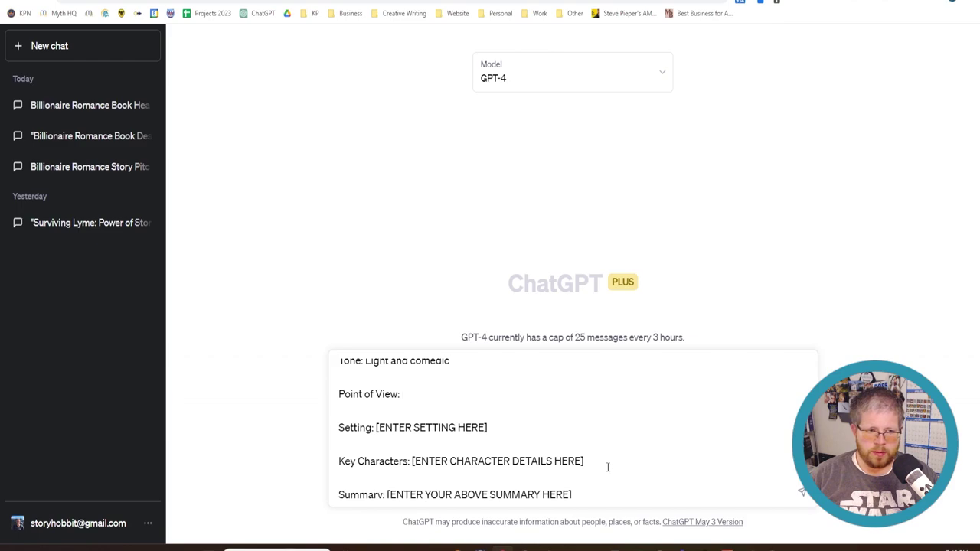
{"action": "type", "text": "Maria"}
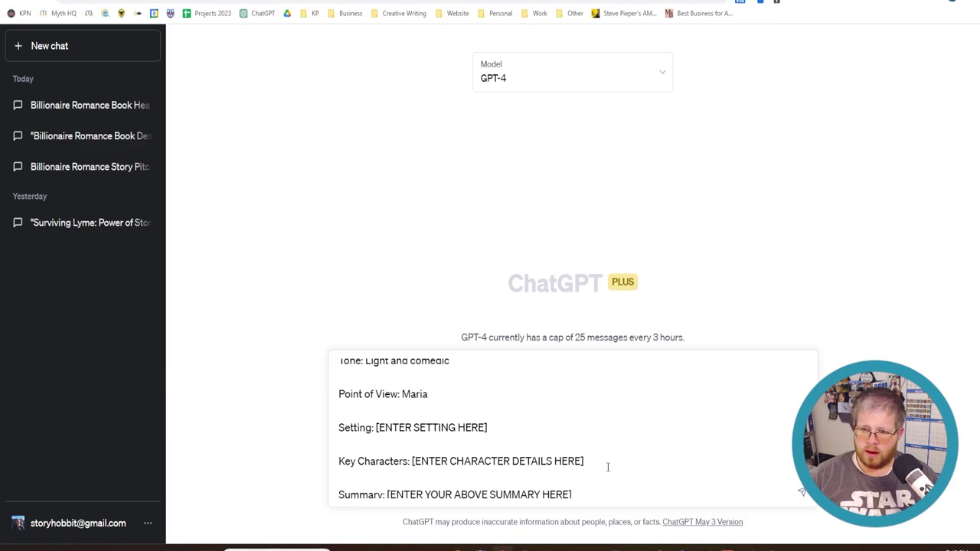
{"action": "type", "text": ", first person "}
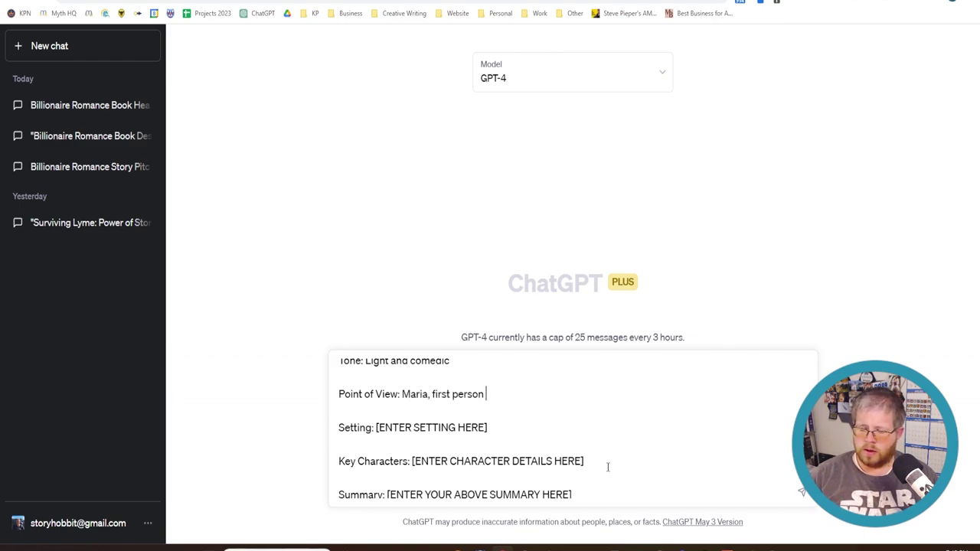
{"action": "type", "text": "POV"}
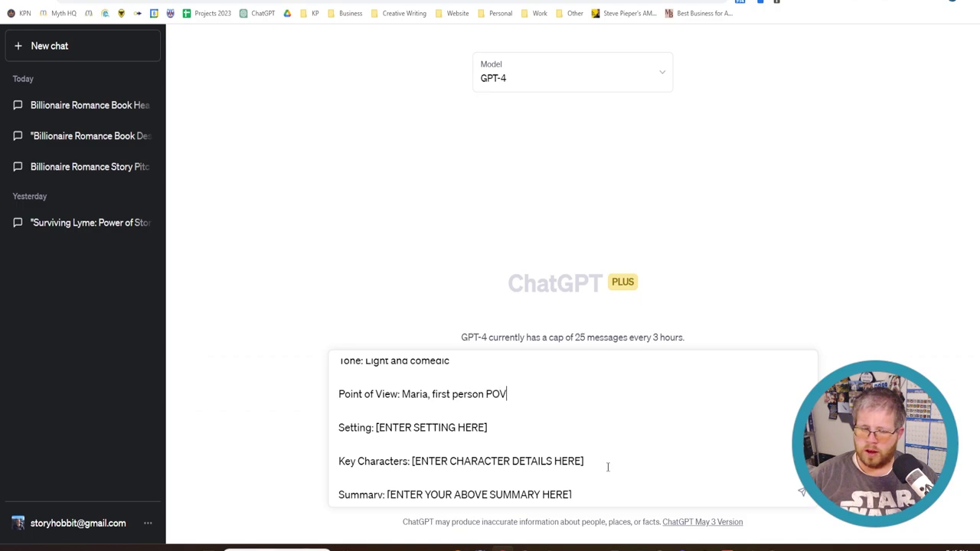
{"action": "type", "text": ","}
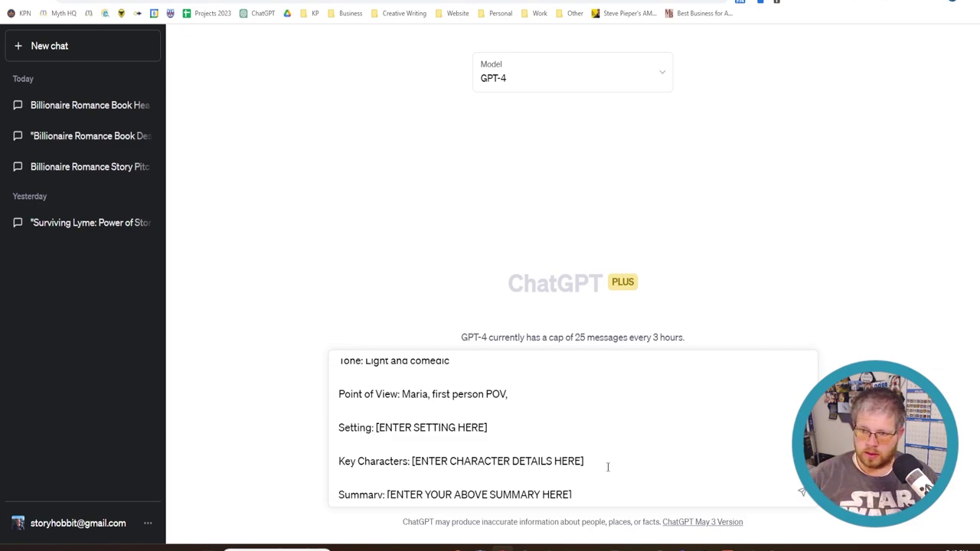
{"action": "key", "text": "BackSpace"}
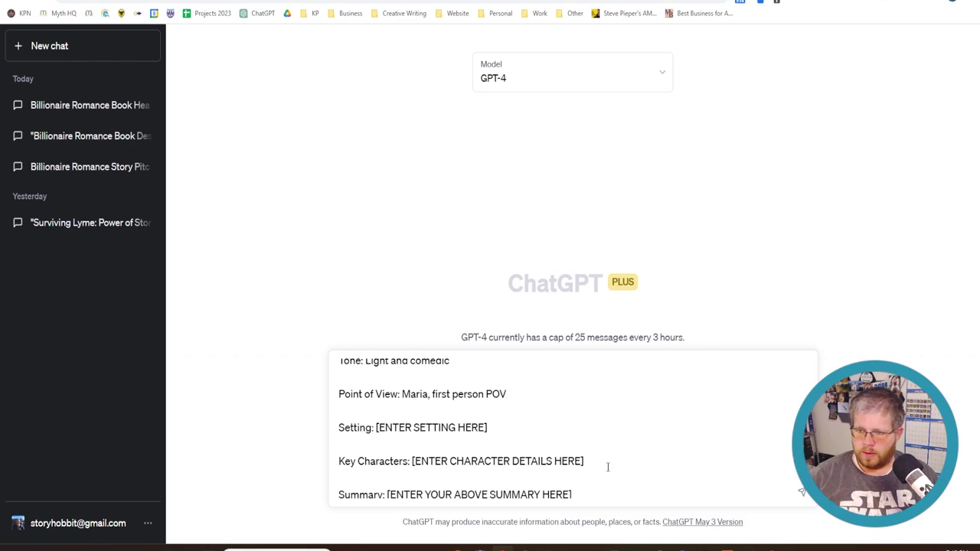
Step: Set Setting to 'In a coffee shop' and start Key Characters as 'Maria is a and George'
{"action": "left_click_drag", "start_coordinate": [528, 428], "coordinate": [374, 427]}
{"action": "type", "text": "In a c"}
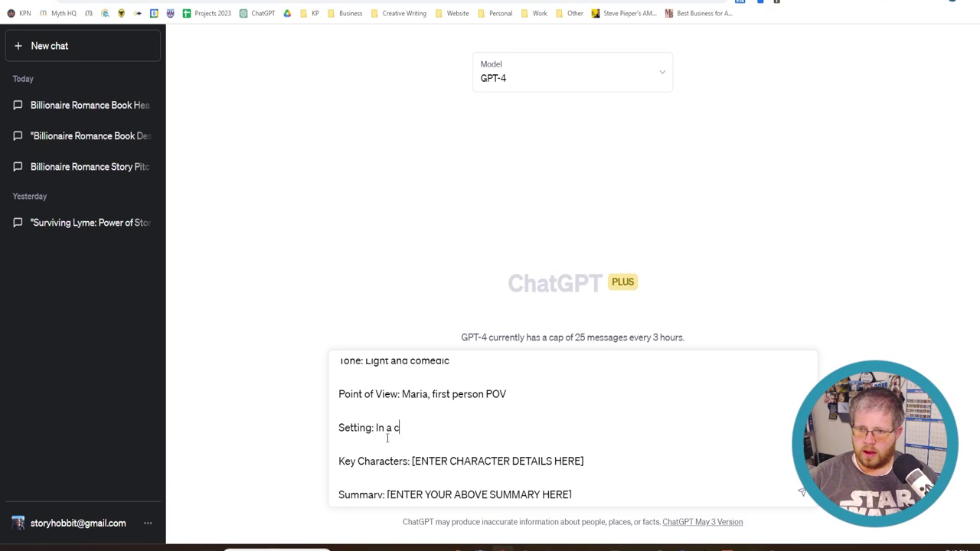
{"action": "type", "text": "offee shop"}
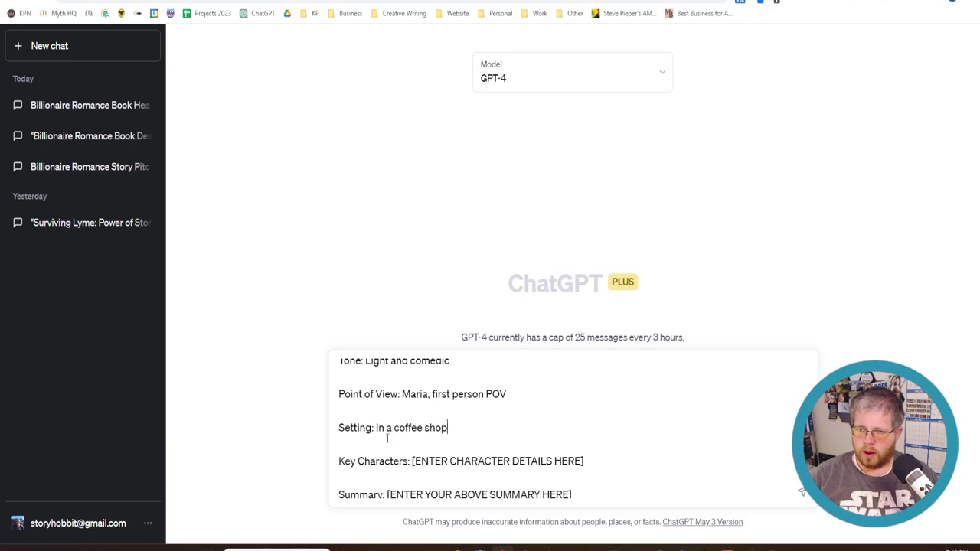
{"action": "scroll", "coordinate": [357, 439], "scroll_direction": "down", "scroll_amount": 1}
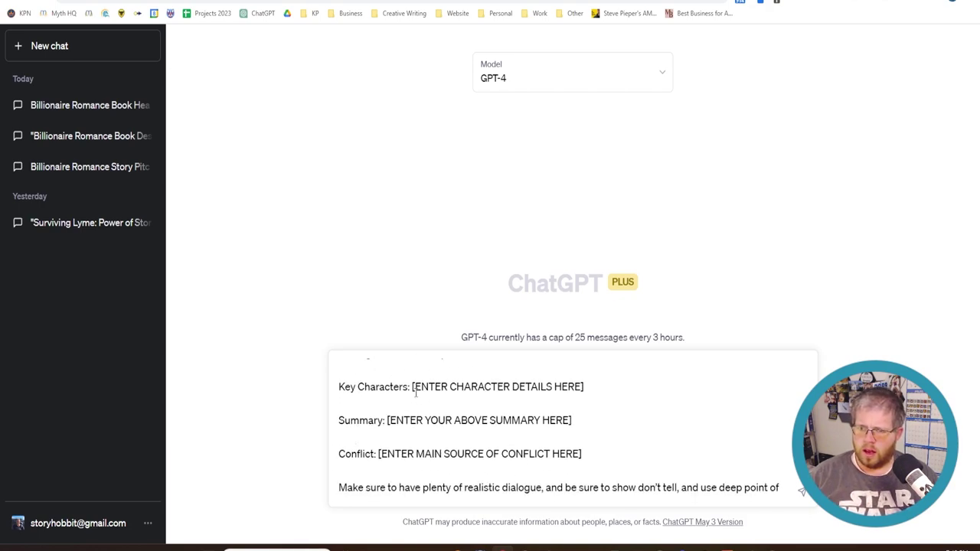
{"action": "left_click_drag", "start_coordinate": [414, 388], "coordinate": [604, 385]}
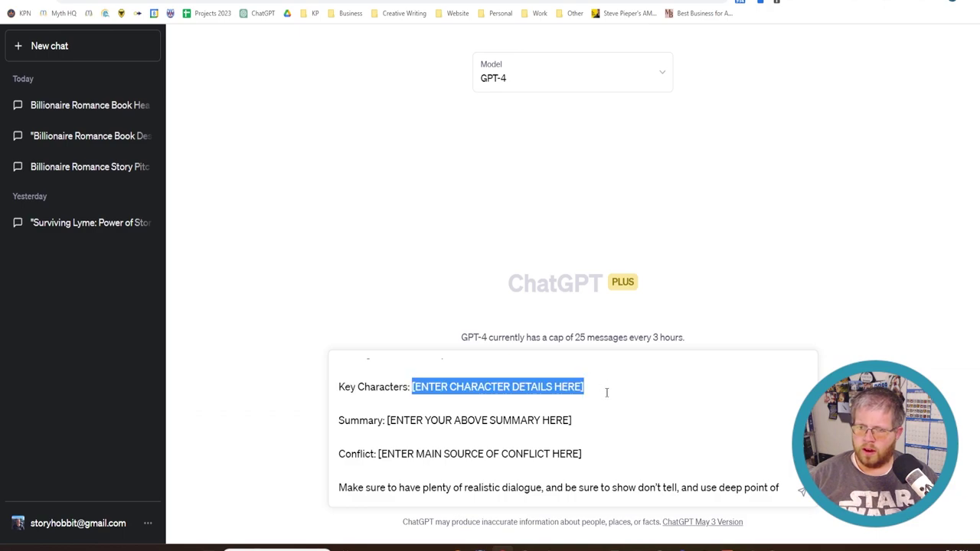
{"action": "type", "text": "Maria"}
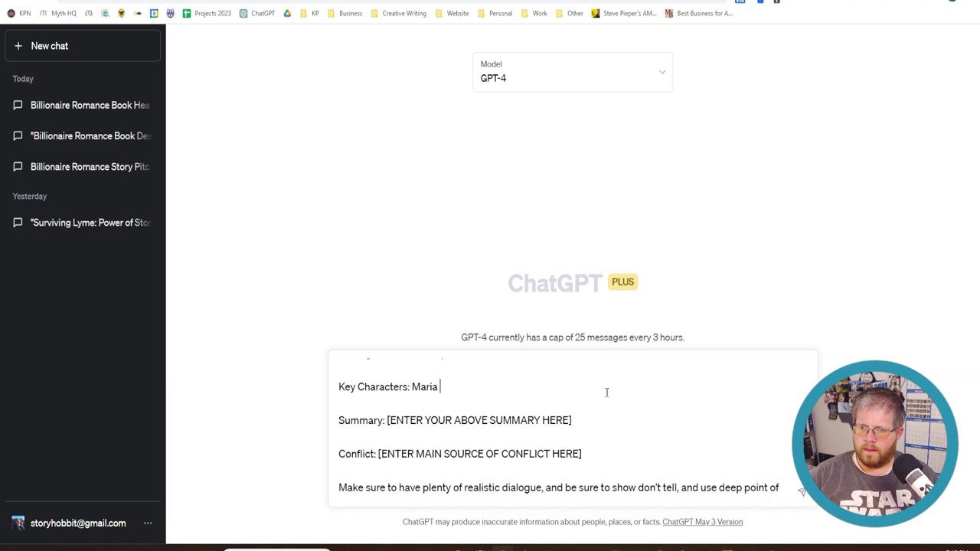
{"action": "type", "text": " and George"}
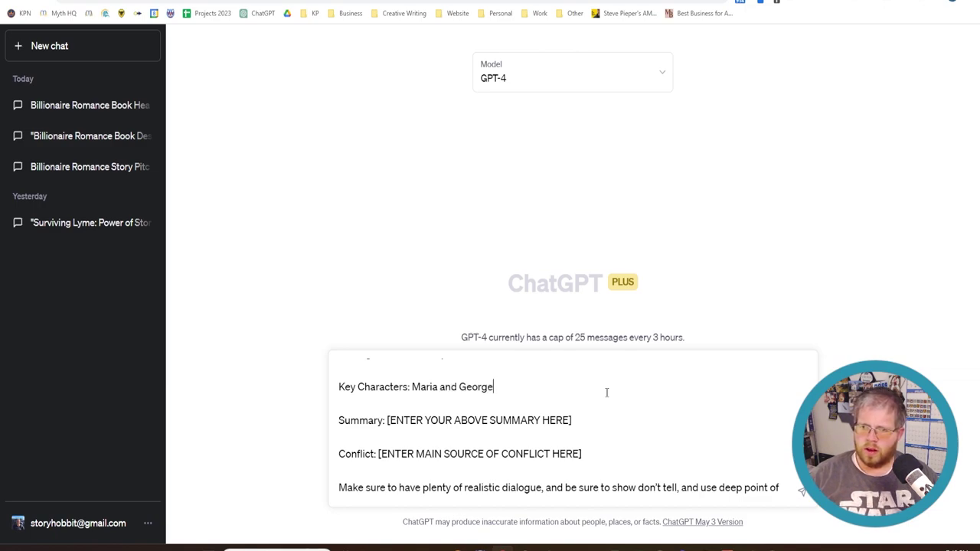
{"action": "key", "text": "ctrl+Left"}
{"action": "key", "text": "ctrl+Left"}
{"action": "type", "text": "is a"}
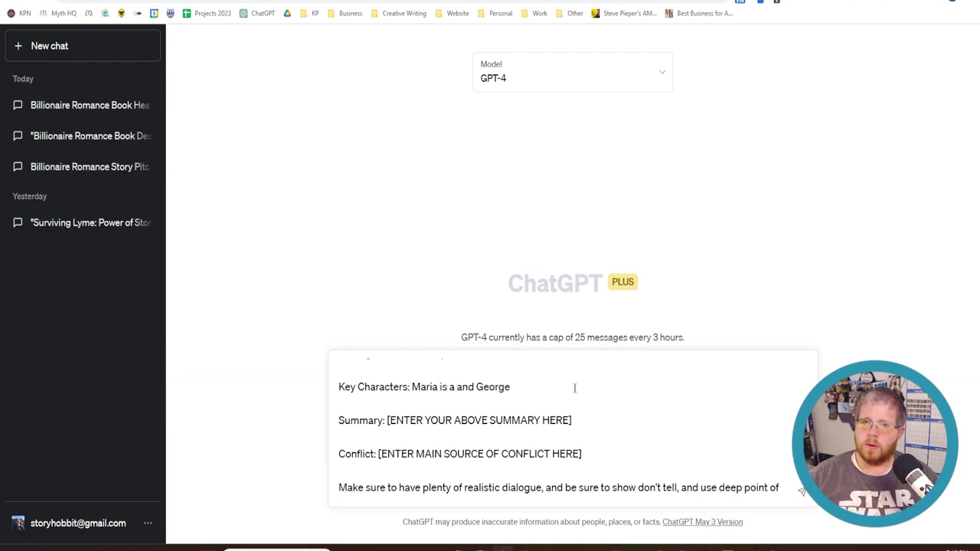
Step: In Slack, scroll up to Claude's book description and select 'struggling charity worker'
{"action": "mouse_move", "coordinate": [546, 548]}
{"action": "left_click", "coordinate": [503, 548]}
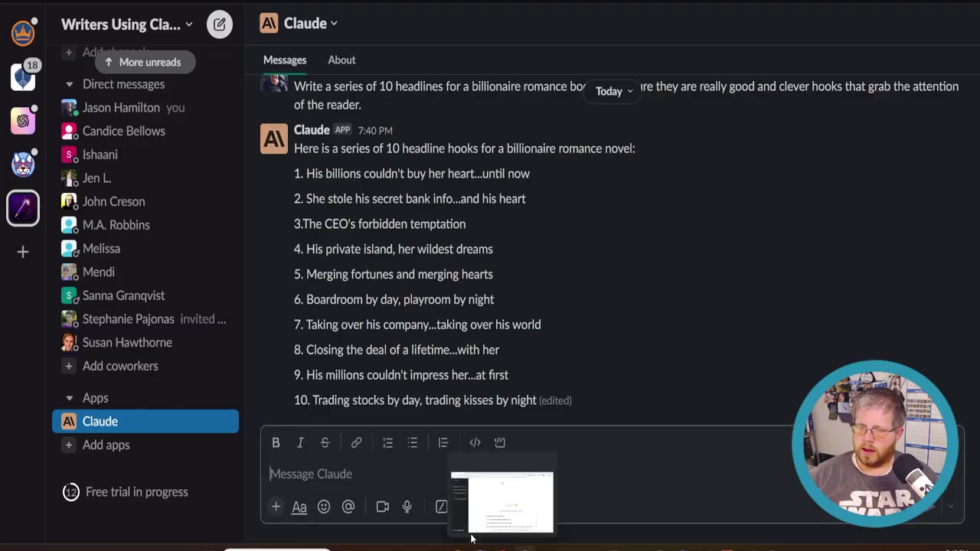
{"action": "scroll", "coordinate": [383, 235], "scroll_direction": "up", "scroll_amount": 5}
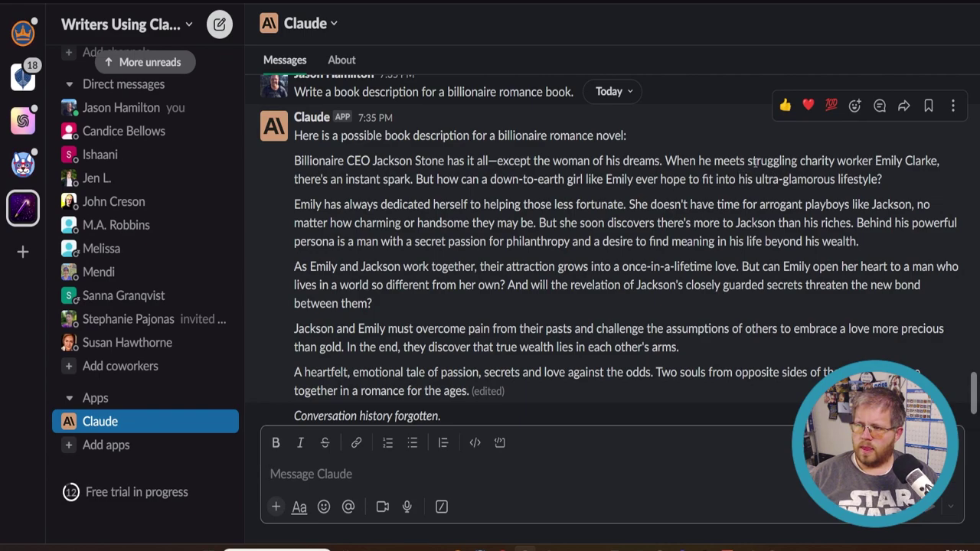
{"action": "left_click_drag", "start_coordinate": [748, 163], "coordinate": [873, 162]}
{"action": "key", "text": "ctrl+c"}
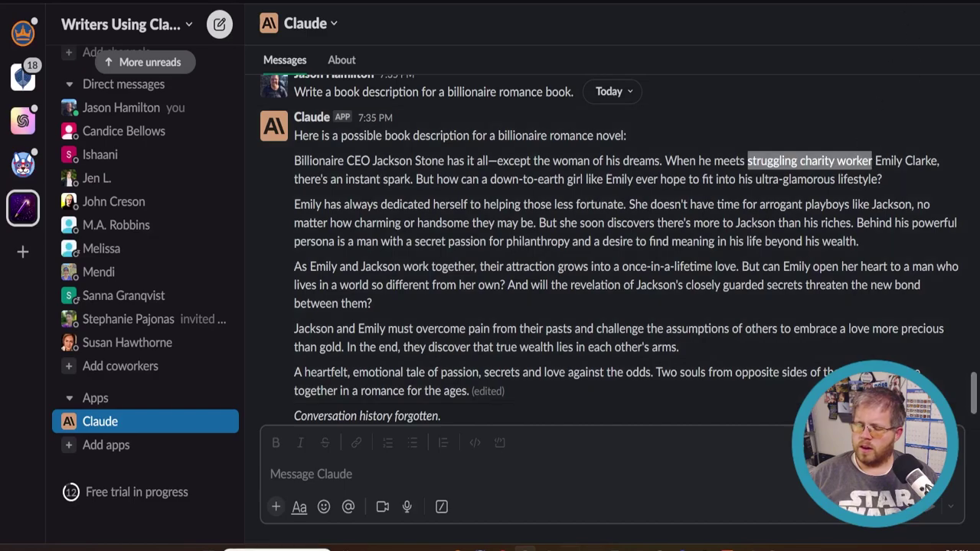
Step: Paste 'struggling charity worker' for Maria and add 'is a billionaire stopping by in the coffee shop.' for George
{"action": "key", "text": "alt+Tab"}
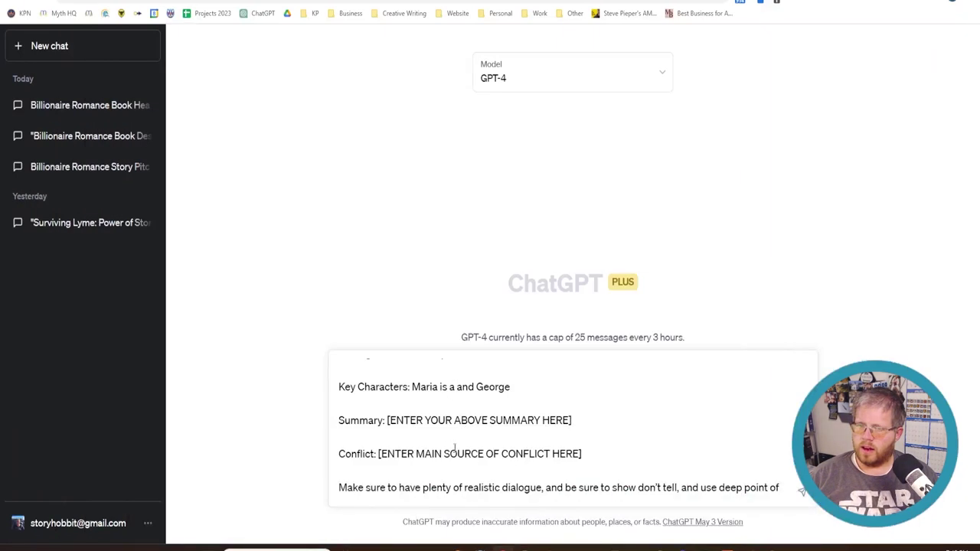
{"action": "key", "text": "ctrl+v"}
{"action": "left_click", "coordinate": [571, 387]}
{"action": "left_click", "coordinate": [647, 387]}
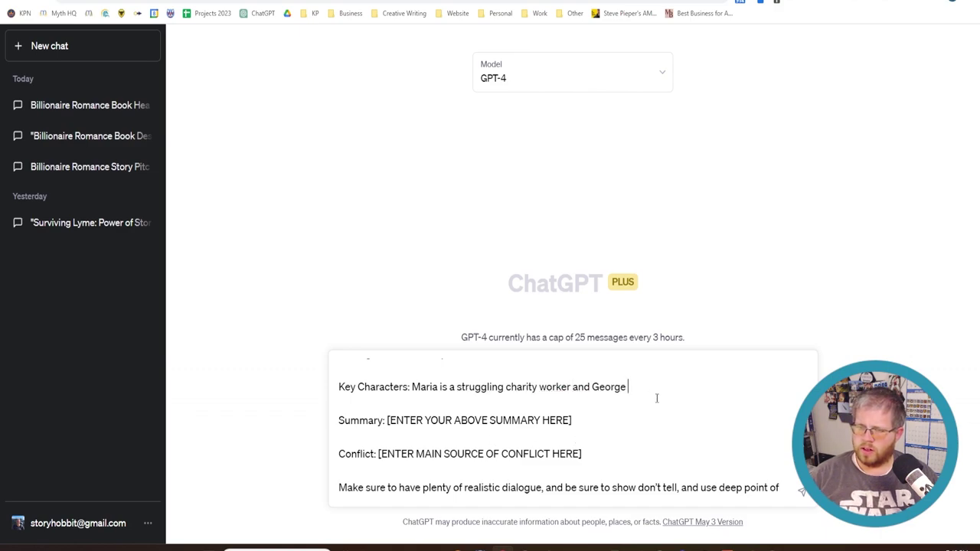
{"action": "type", "text": "is a billionaire stopping by in the "}
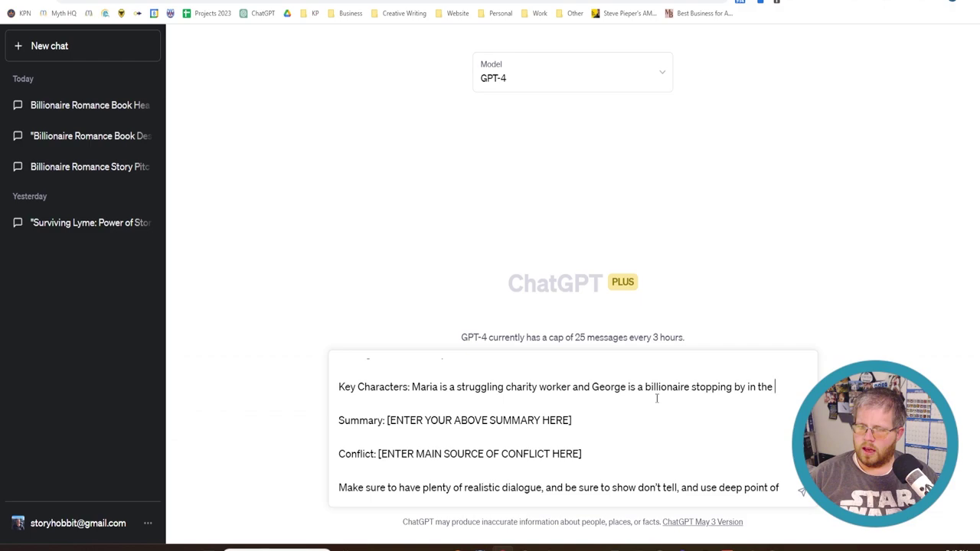
{"action": "type", "text": "coffee sho"}
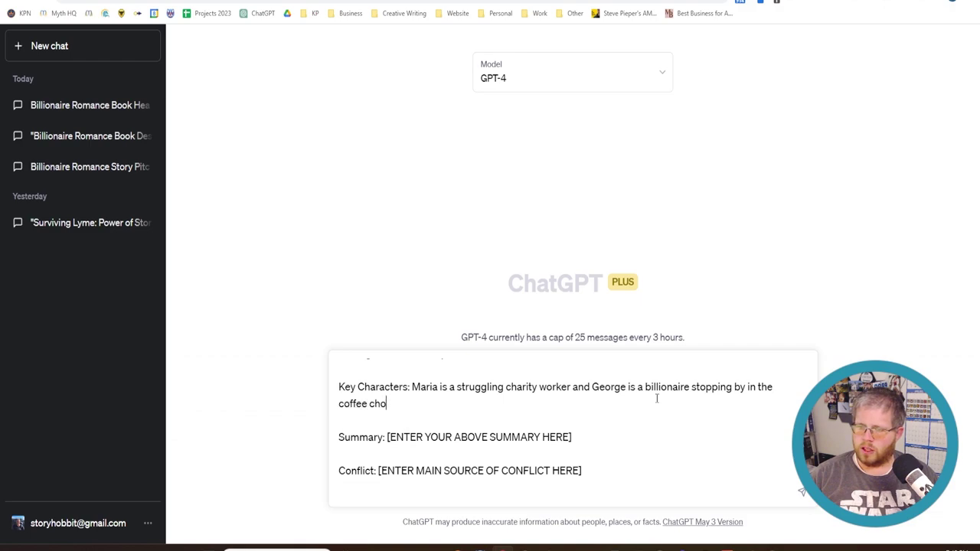
{"action": "key", "text": "BackSpace"}
{"action": "key", "text": "BackSpace"}
{"action": "key", "text": "BackSpace"}
{"action": "key", "text": "BackSpace"}
{"action": "type", "text": "shop."}
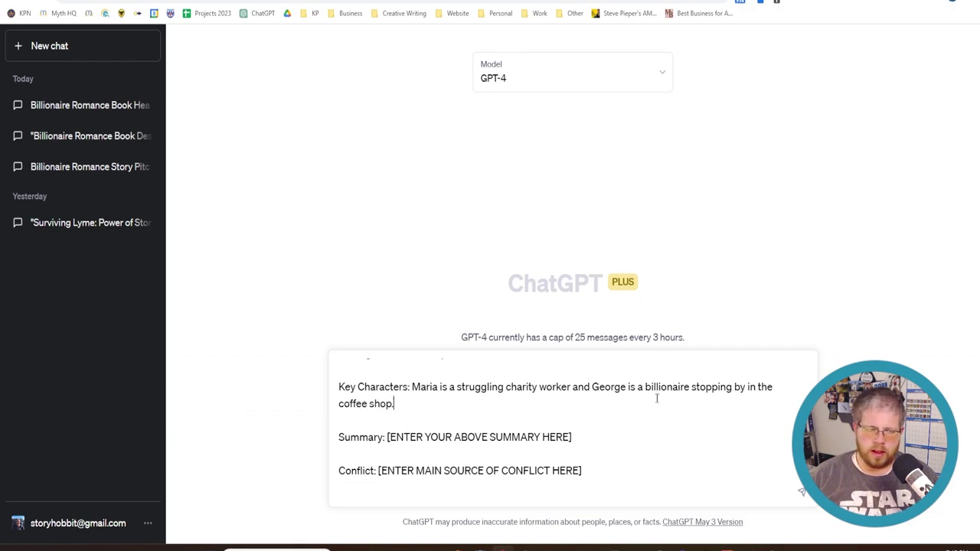
{"action": "scroll", "coordinate": [605, 402], "scroll_direction": "down", "scroll_amount": 1}
{"action": "scroll", "coordinate": [529, 407], "scroll_direction": "up", "scroll_amount": 1}
{"action": "scroll", "coordinate": [585, 413], "scroll_direction": "down", "scroll_amount": 1}
Step: Write the Summary: the meet-cute where George bumps into Maria, she spills coffee on him, and they talk
{"action": "left_click_drag", "start_coordinate": [572, 389], "coordinate": [387, 389]}
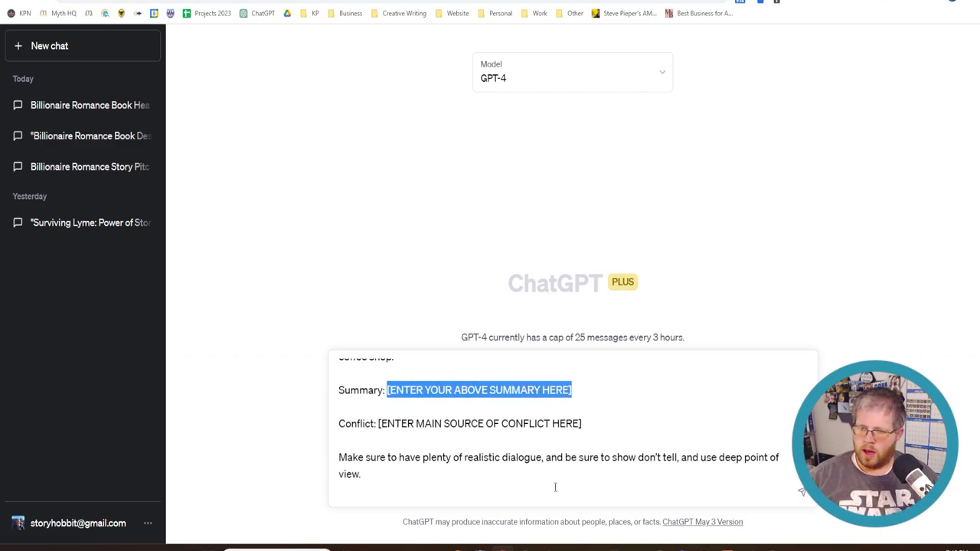
{"action": "type", "text": "This is teh m"}
{"action": "key", "text": "BackSpace"}
{"action": "key", "text": "BackSpace"}
{"action": "key", "text": "BackSpace"}
{"action": "key", "text": "BackSpace"}
{"action": "type", "text": "he meet-"}
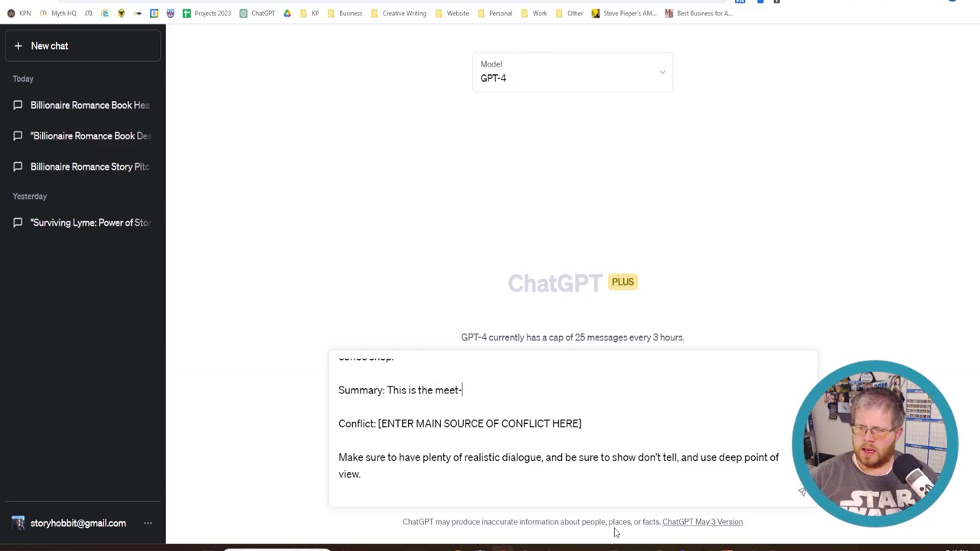
{"action": "type", "text": "cute of teh"}
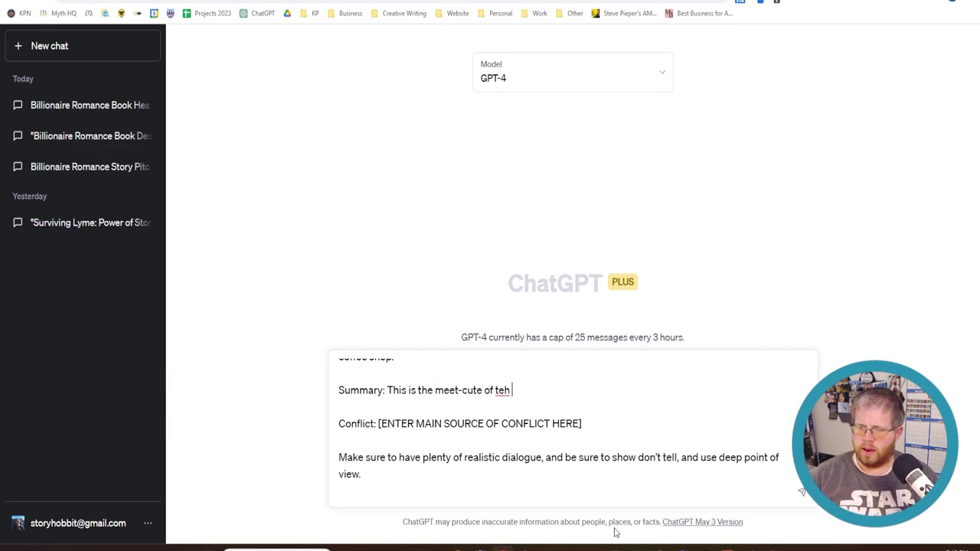
{"action": "key", "text": "BackSpace"}
{"action": "key", "text": "BackSpace"}
{"action": "type", "text": "his billionaire romance novel. "}
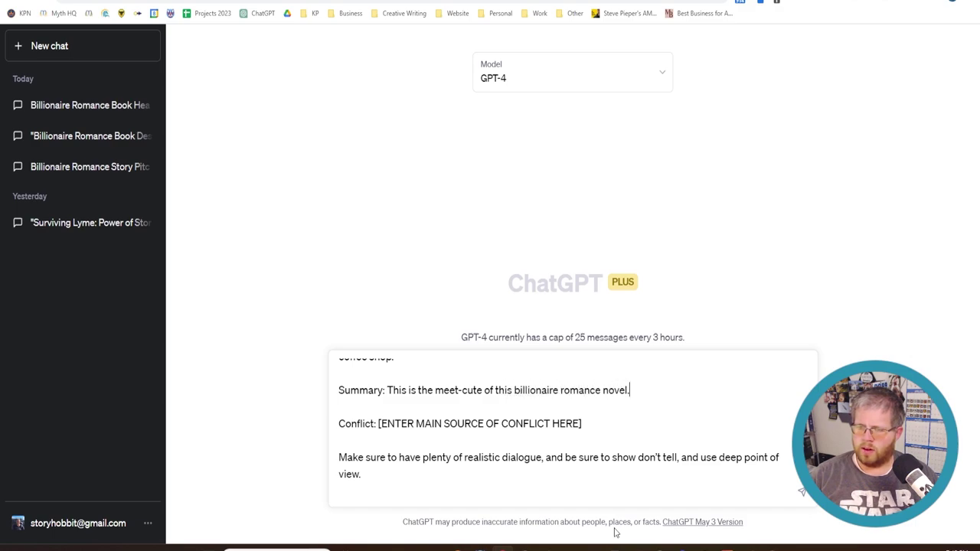
{"action": "type", "text": "George walk"}
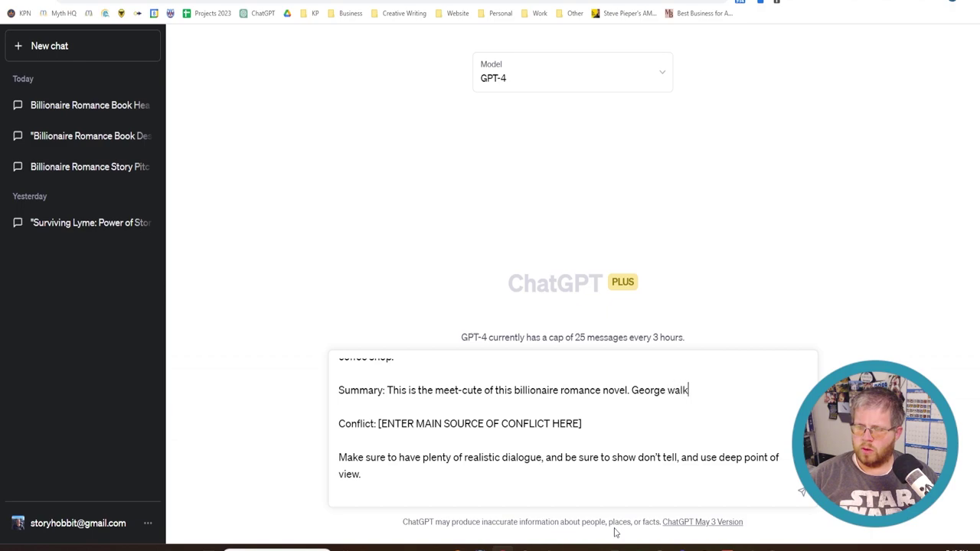
{"action": "type", "text": "s in and find"}
{"action": "key", "text": "BackSpace"}
{"action": "key", "text": "BackSpace"}
{"action": "key", "text": "BackSpace"}
{"action": "key", "text": "BackSpace"}
{"action": "type", "text": "bumps into "}
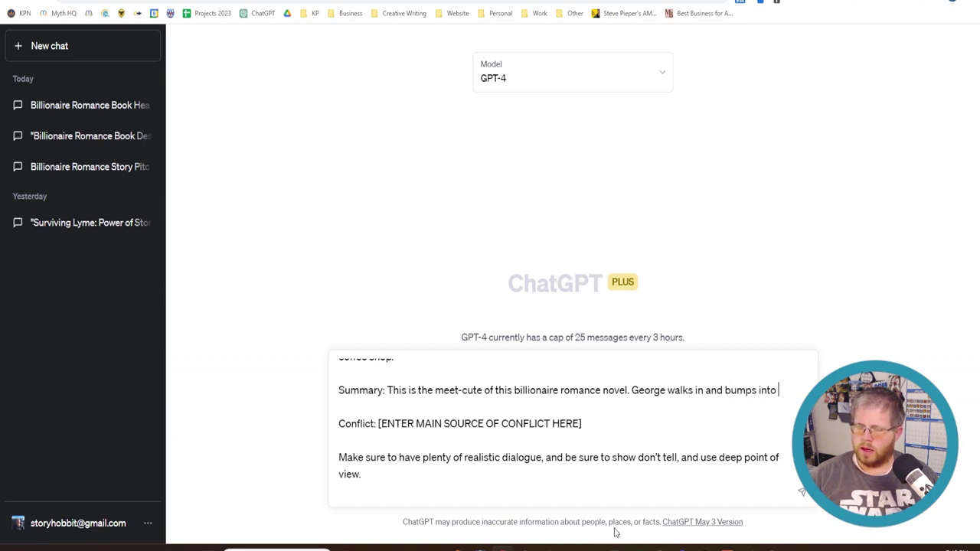
{"action": "type", "text": "Maria"}
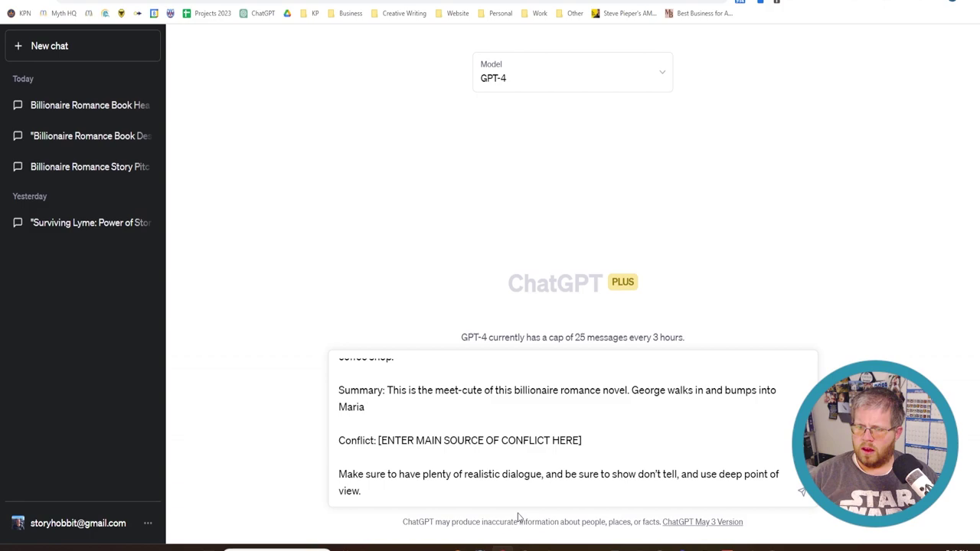
{"action": "type", "text": ", and Maria s"}
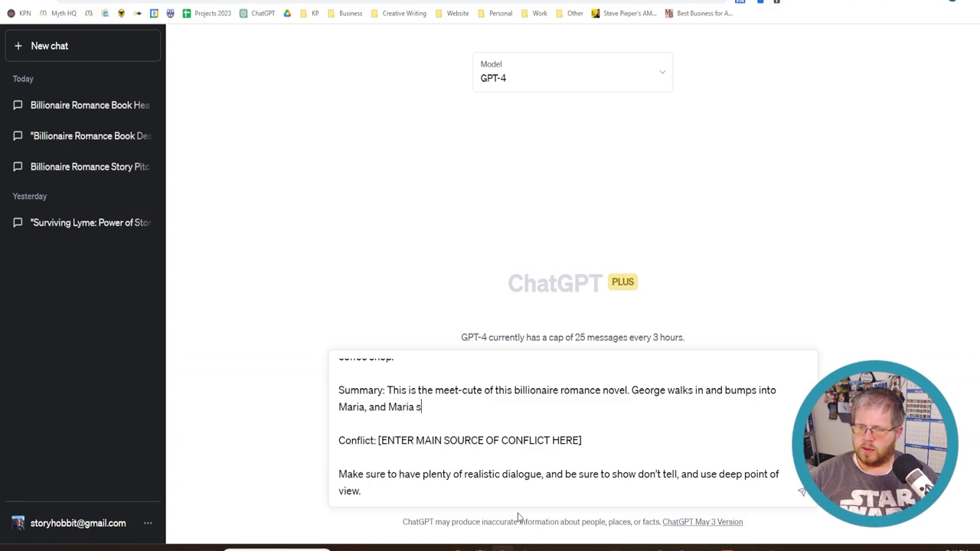
{"action": "type", "text": "pills he"}
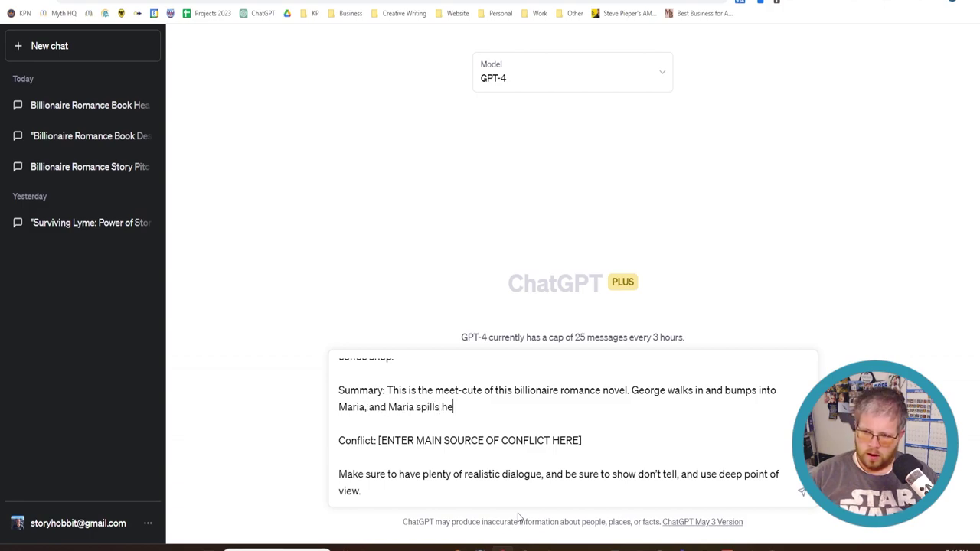
{"action": "type", "text": "r coffee on him."}
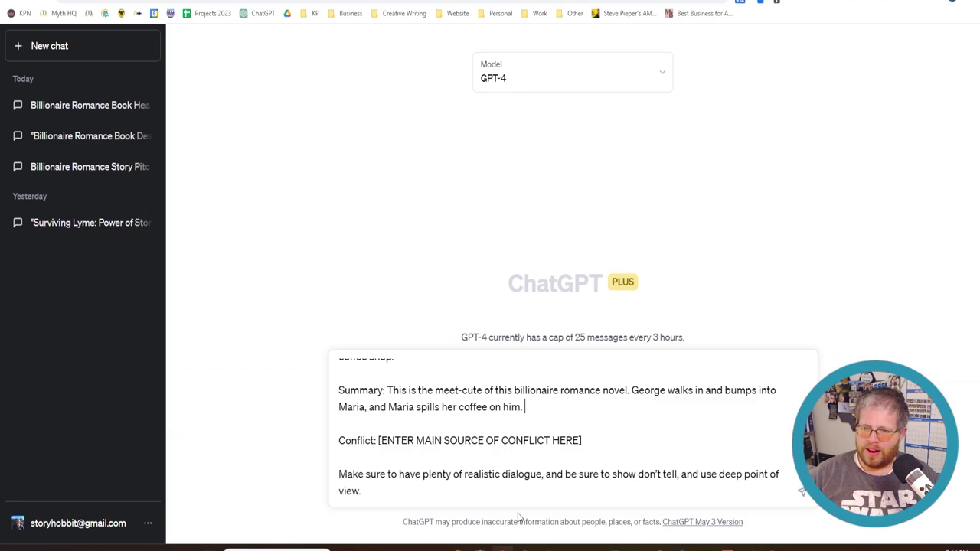
{"action": "type", "text": "They get to talking."}
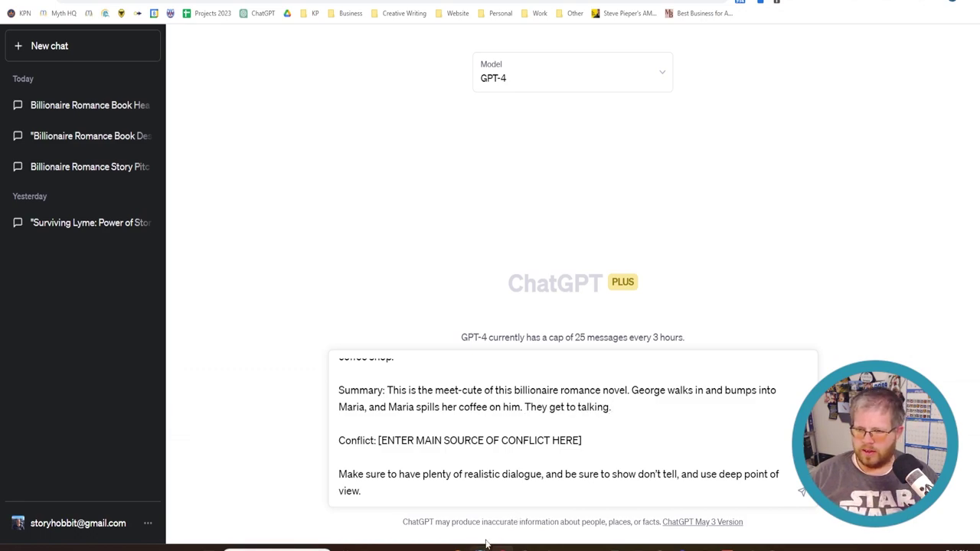
Step: Describe the coffee-spill conflict, add 'Avoid mushy dialogue and descriptions', and send the prompt to GPT-4
{"action": "scroll", "coordinate": [481, 444], "scroll_direction": "down", "scroll_amount": 1}
{"action": "left_click_drag", "start_coordinate": [605, 422], "coordinate": [382, 423]}
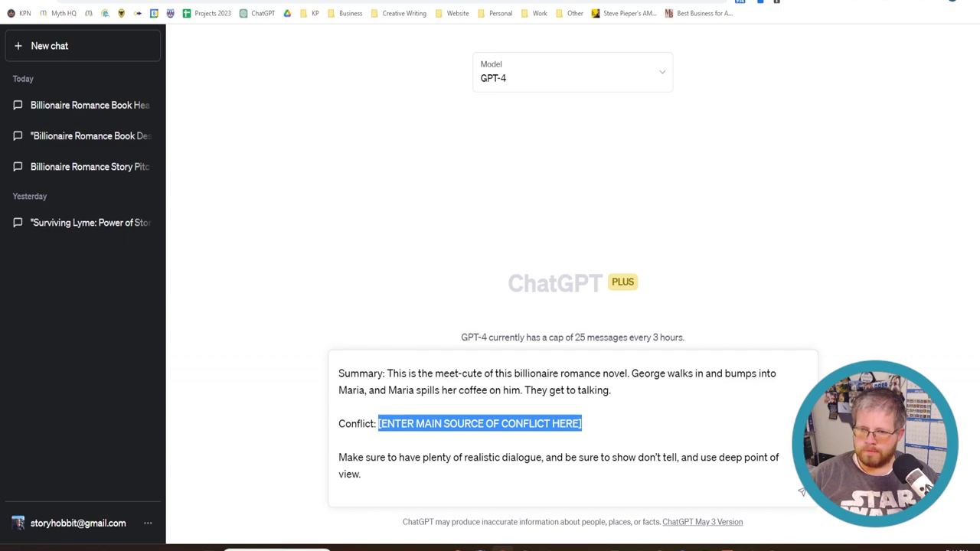
{"action": "type", "text": "There is f"}
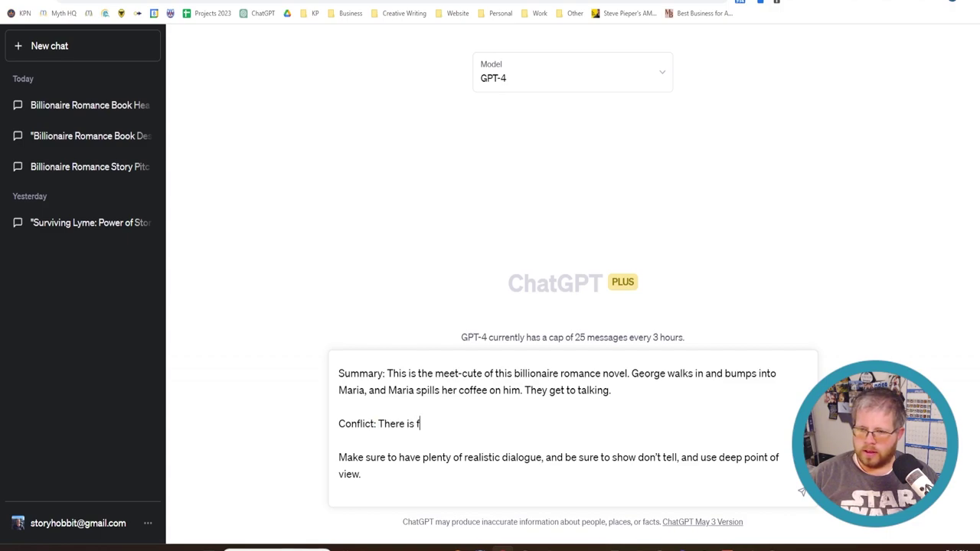
{"action": "key", "text": "BackSpace"}
{"action": "type", "text": "conflict becau"}
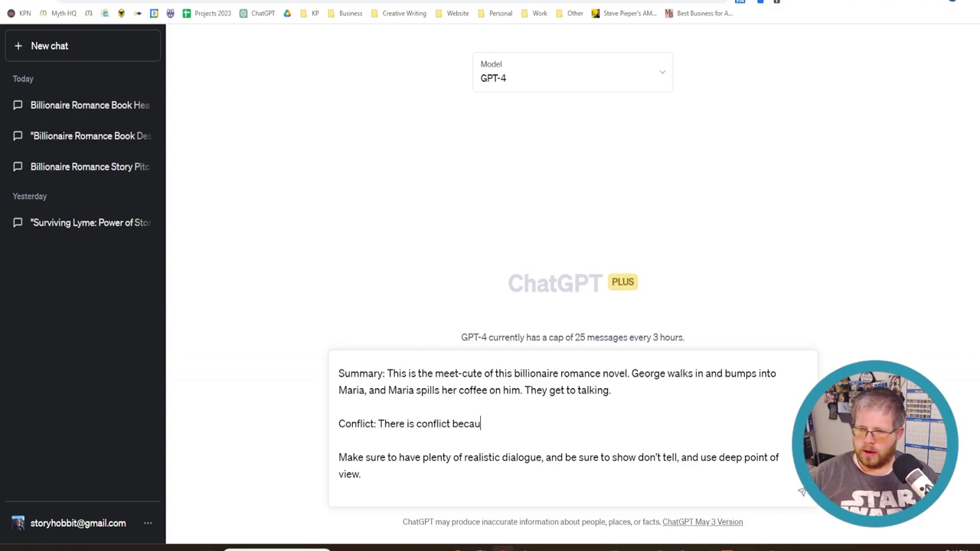
{"action": "type", "text": "se Maria spilled he"}
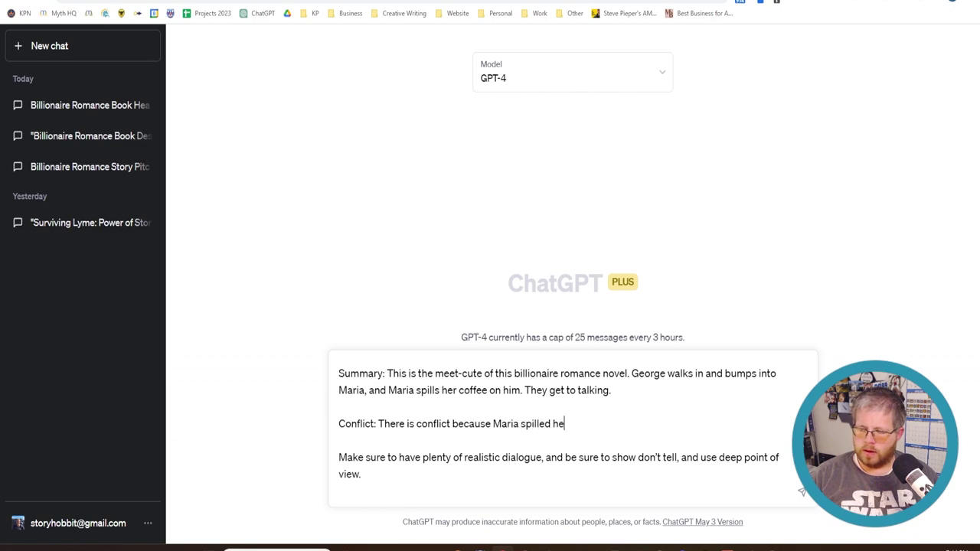
{"action": "type", "text": "r coffee on G"}
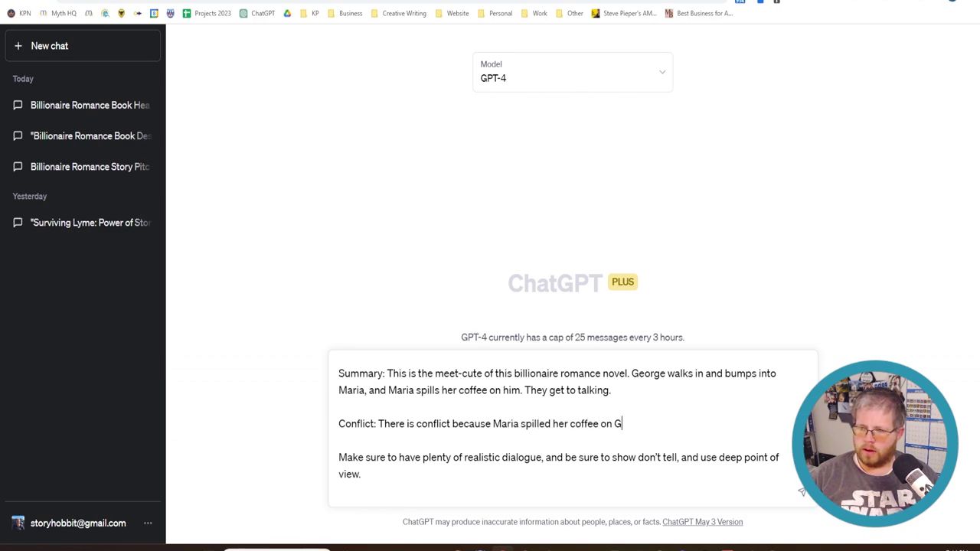
{"action": "type", "text": "eorge which doesn't l"}
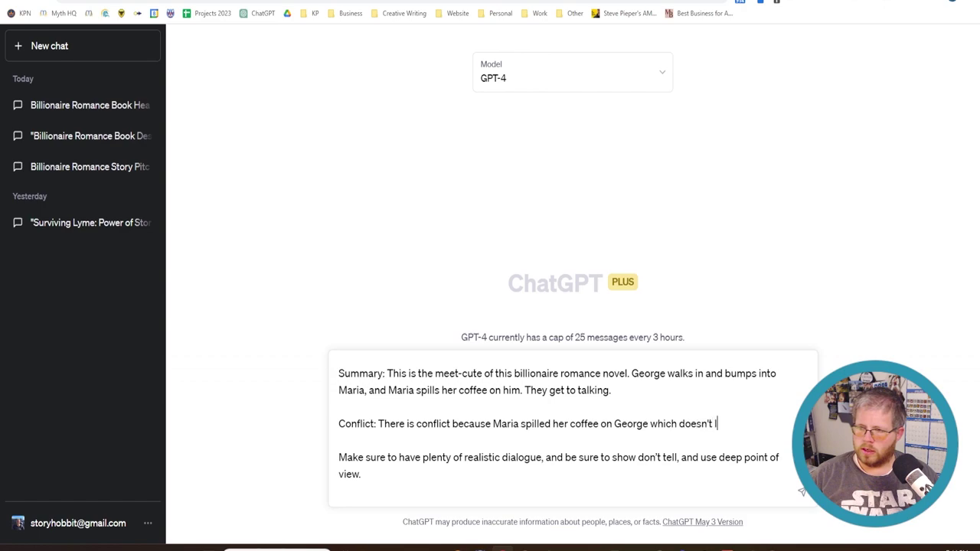
{"action": "type", "text": "eave a good impr"}
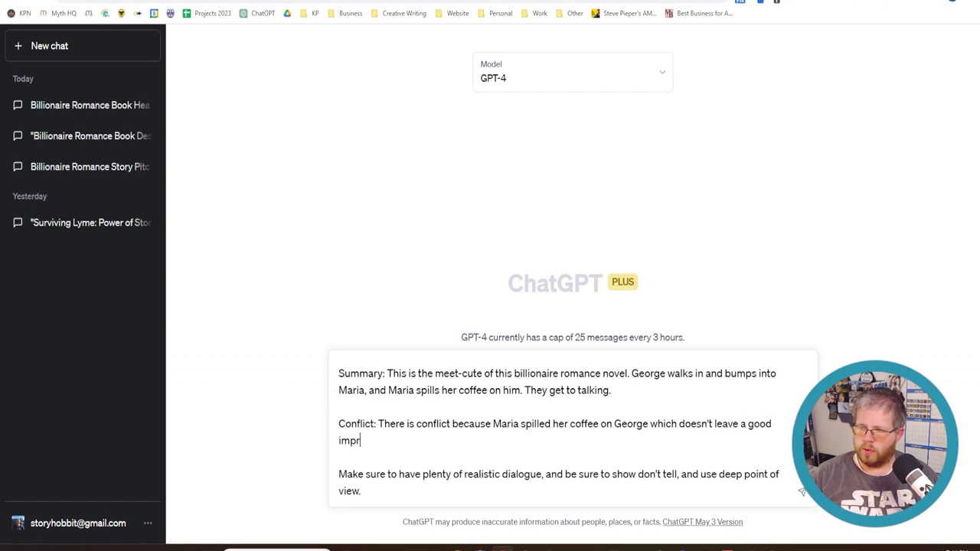
{"action": "type", "text": "ession."}
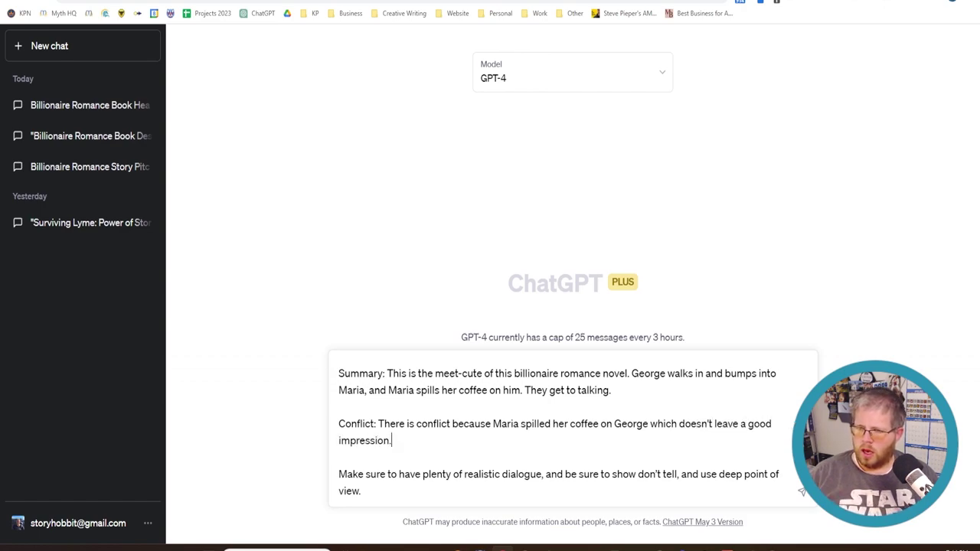
{"action": "scroll", "coordinate": [451, 409], "scroll_direction": "down", "scroll_amount": 1}
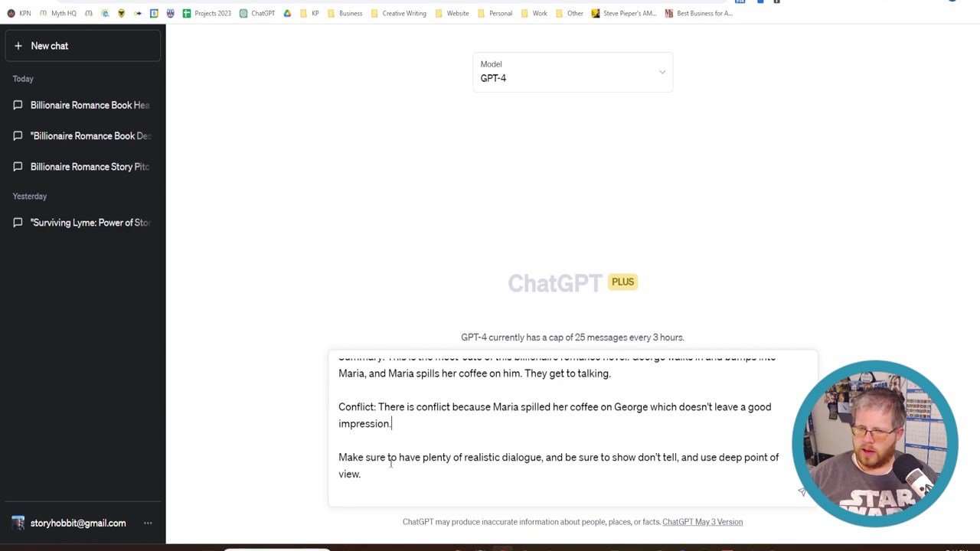
{"action": "left_click", "coordinate": [534, 477]}
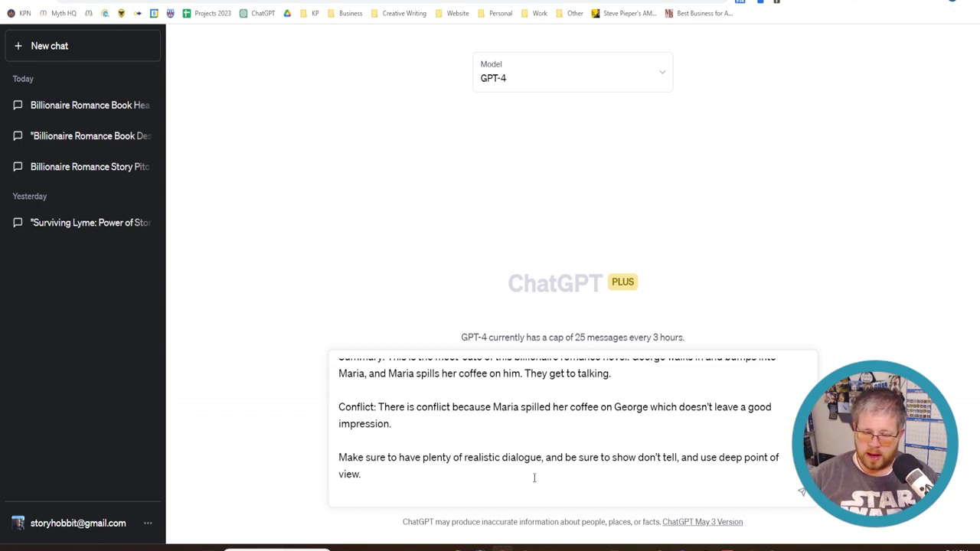
{"action": "type", "text": "Avoid"}
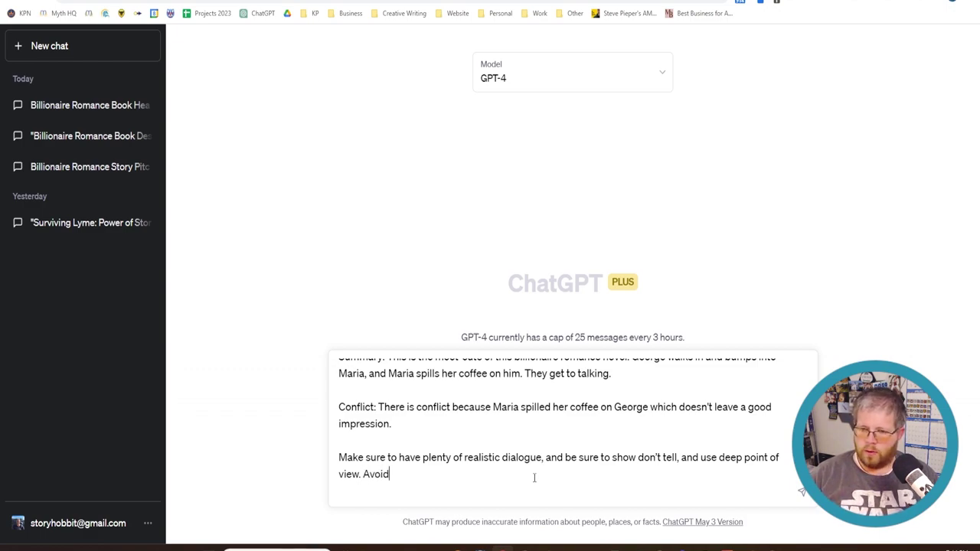
{"action": "type", "text": " mushy dialogue and descriptions."}
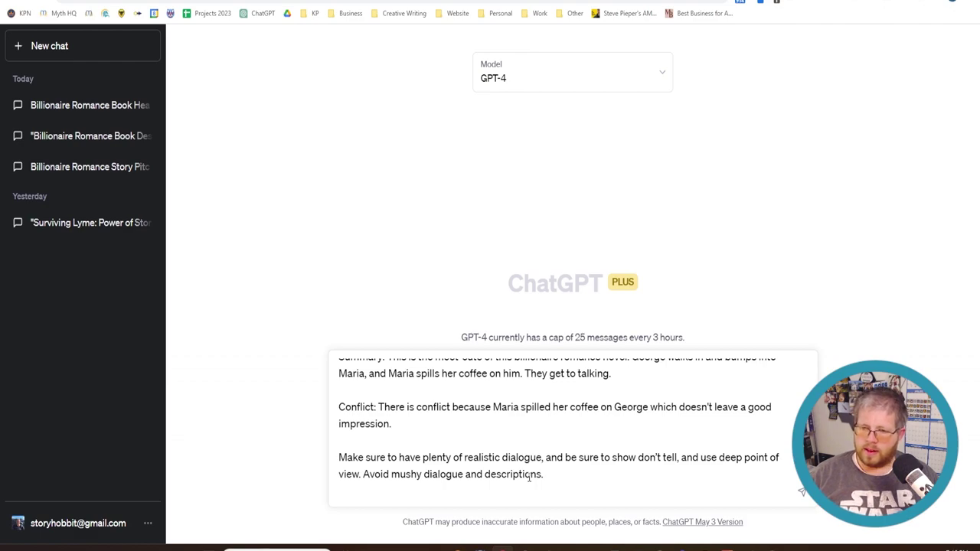
{"action": "key", "text": "Return"}
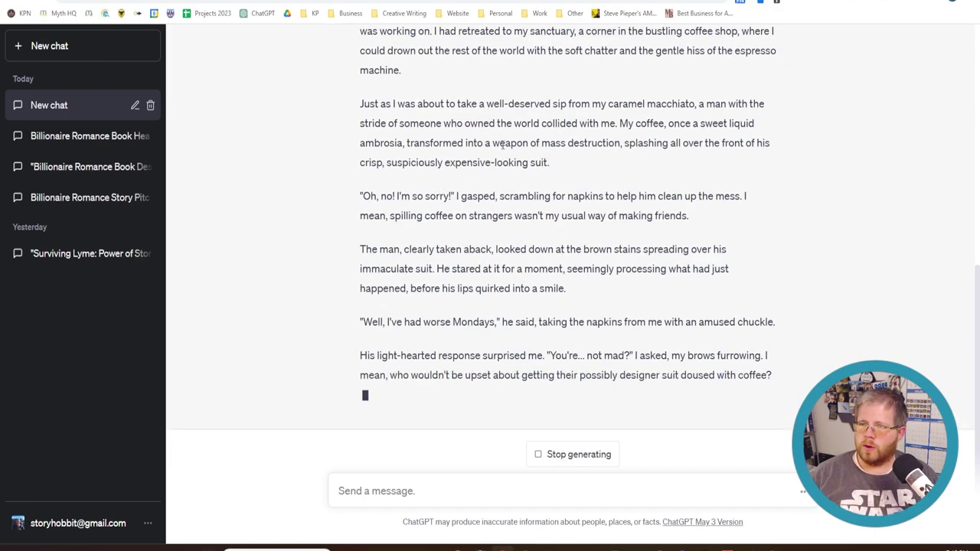
Step: Scroll through GPT-4's streaming coffee-shop chapter and back up to review the prompt details
{"action": "scroll", "coordinate": [608, 170], "scroll_direction": "up", "scroll_amount": 1}
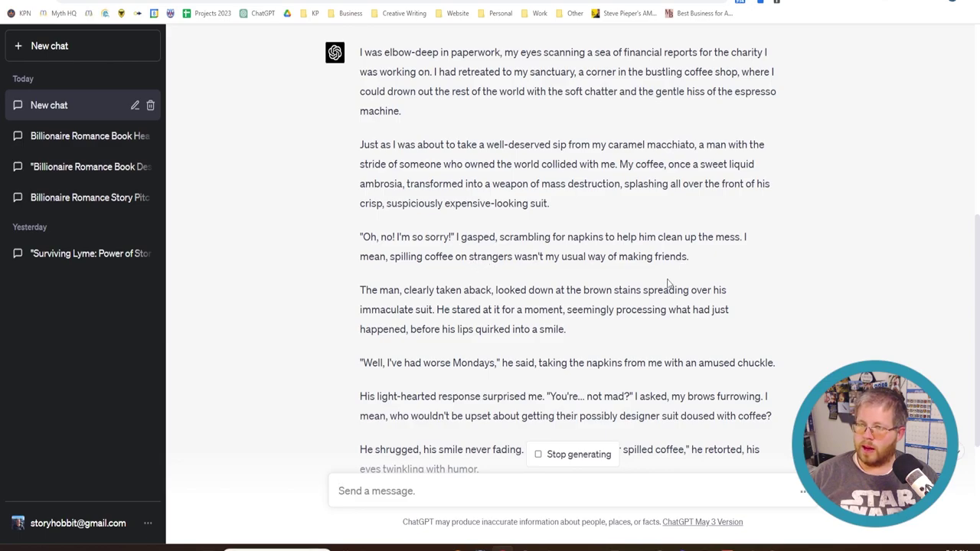
{"action": "scroll", "coordinate": [498, 359], "scroll_direction": "down", "scroll_amount": 2}
{"action": "scroll", "coordinate": [463, 346], "scroll_direction": "up", "scroll_amount": 4}
{"action": "scroll", "coordinate": [452, 349], "scroll_direction": "down", "scroll_amount": 2}
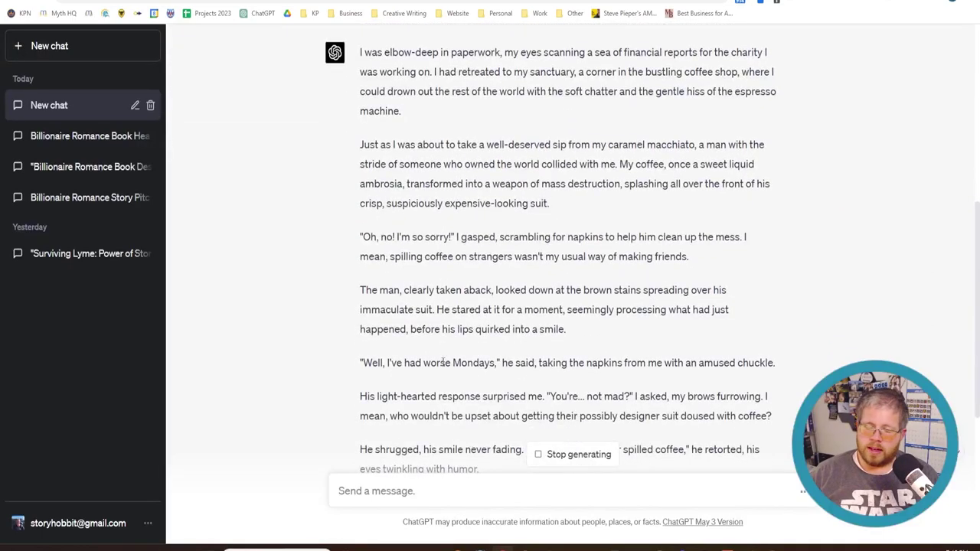
{"action": "scroll", "coordinate": [442, 360], "scroll_direction": "up", "scroll_amount": 3}
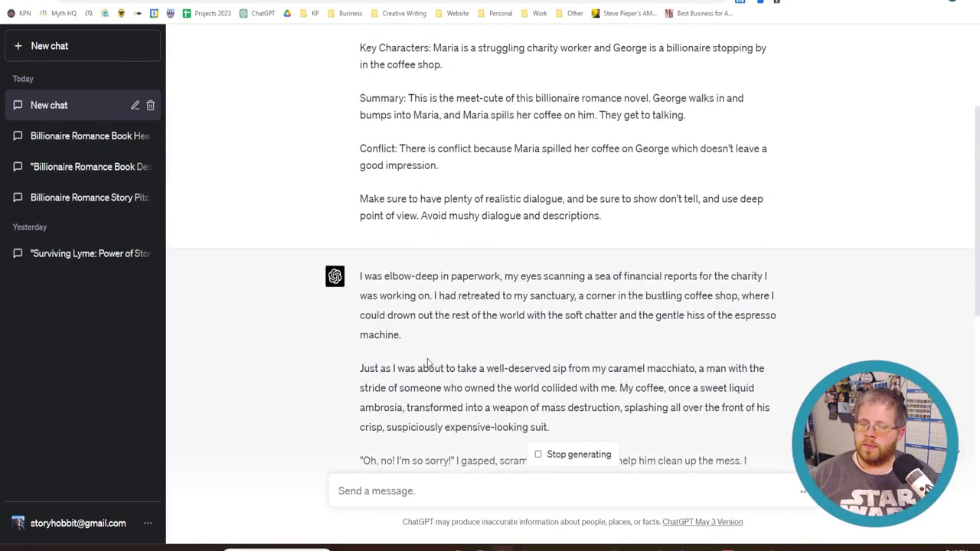
{"action": "scroll", "coordinate": [428, 363], "scroll_direction": "up", "scroll_amount": 2}
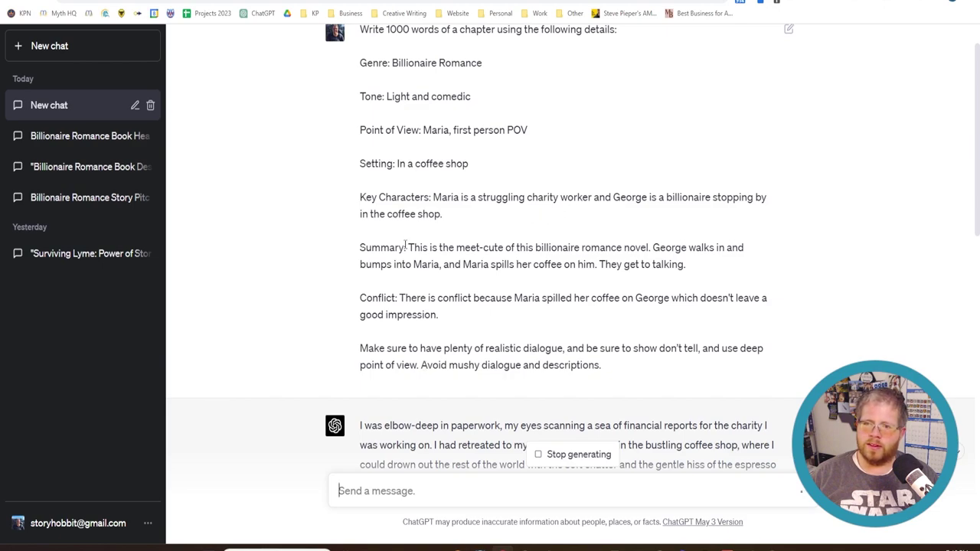
Step: Highlight the prompt's Summary sentence and scroll to GPT-4's ending, 'Maybe my luck was finally changing.'
{"action": "left_click_drag", "start_coordinate": [407, 248], "coordinate": [701, 269]}
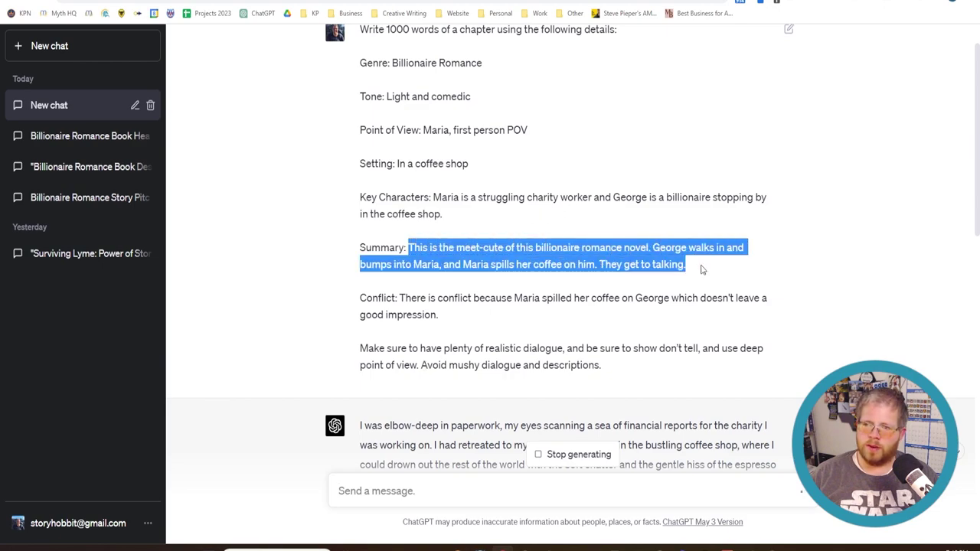
{"action": "left_click", "coordinate": [652, 269]}
{"action": "scroll", "coordinate": [582, 337], "scroll_direction": "down", "scroll_amount": 9}
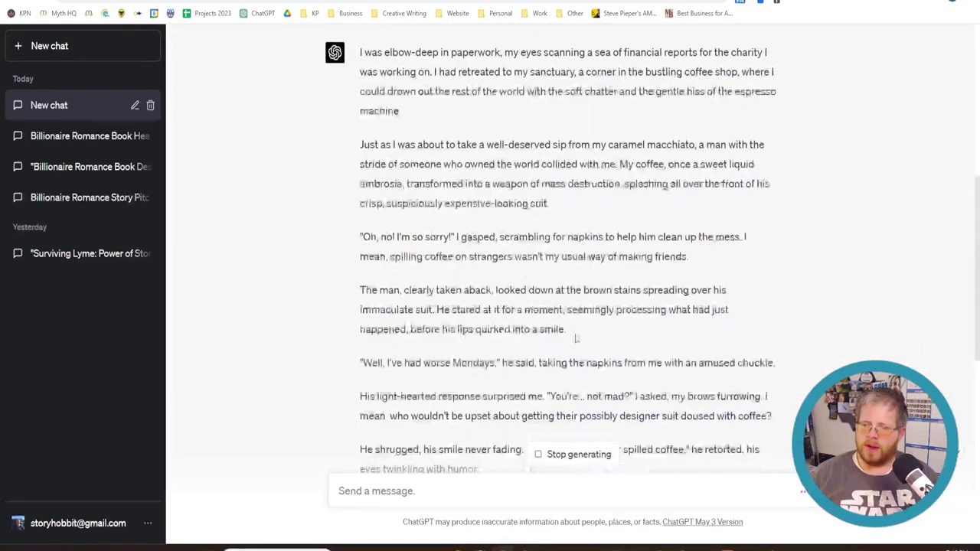
{"action": "scroll", "coordinate": [525, 354], "scroll_direction": "down", "scroll_amount": 3}
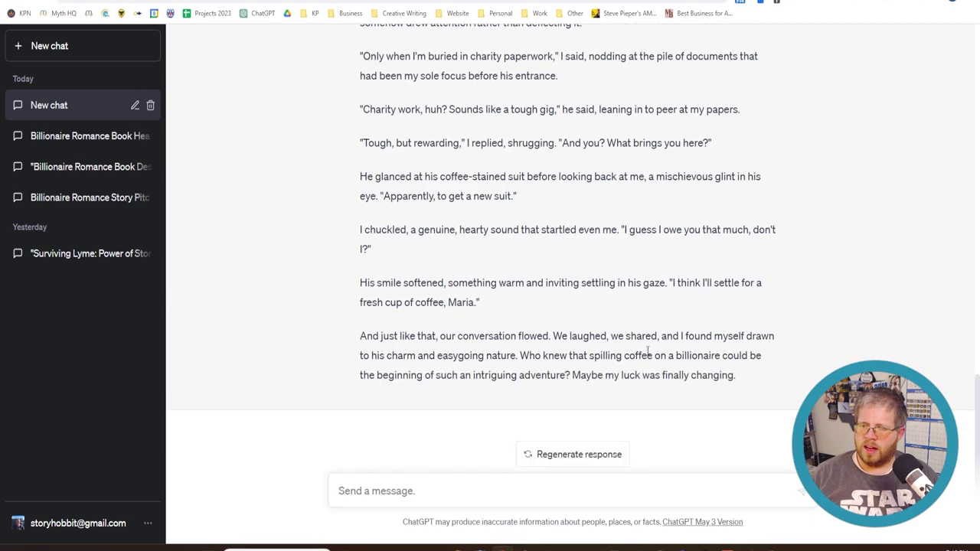
{"action": "scroll", "coordinate": [551, 376], "scroll_direction": "up", "scroll_amount": 15}
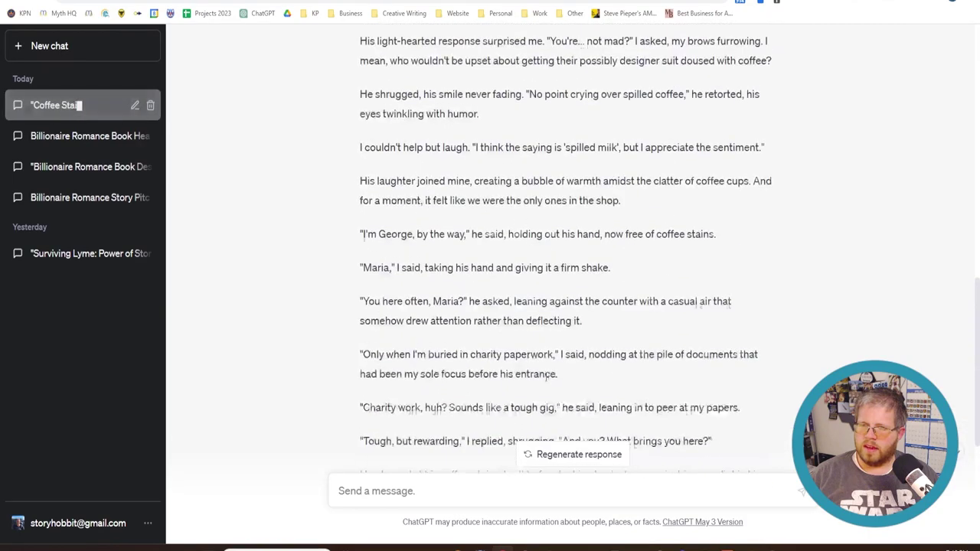
{"action": "scroll", "coordinate": [613, 325], "scroll_direction": "up", "scroll_amount": 1}
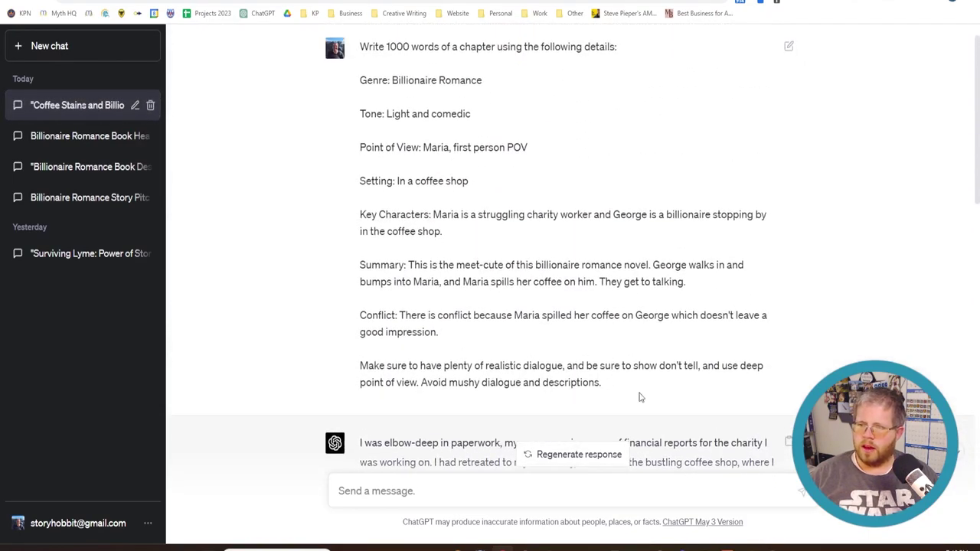
Step: Select the full chapter prompt text to copy it
{"action": "left_click_drag", "start_coordinate": [639, 394], "coordinate": [357, 52]}
{"action": "scroll", "coordinate": [602, 540], "scroll_direction": "down", "scroll_amount": 5}
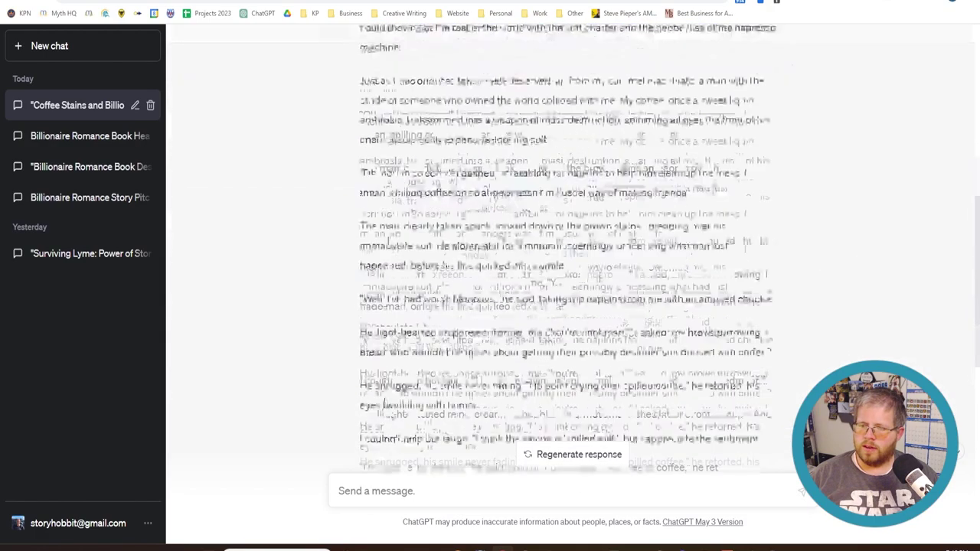
{"action": "scroll", "coordinate": [312, 239], "scroll_direction": "up", "scroll_amount": 6}
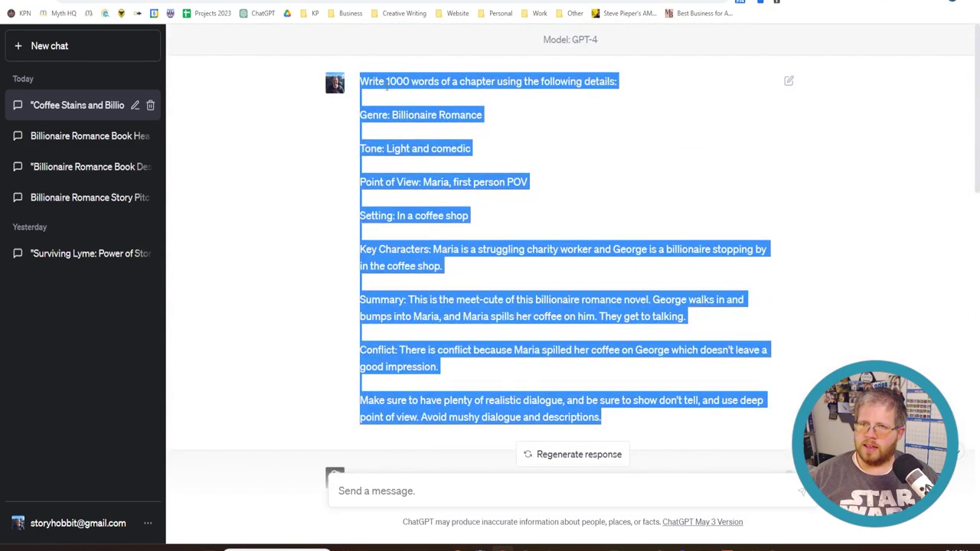
{"action": "scroll", "coordinate": [420, 360], "scroll_direction": "down", "scroll_amount": 9}
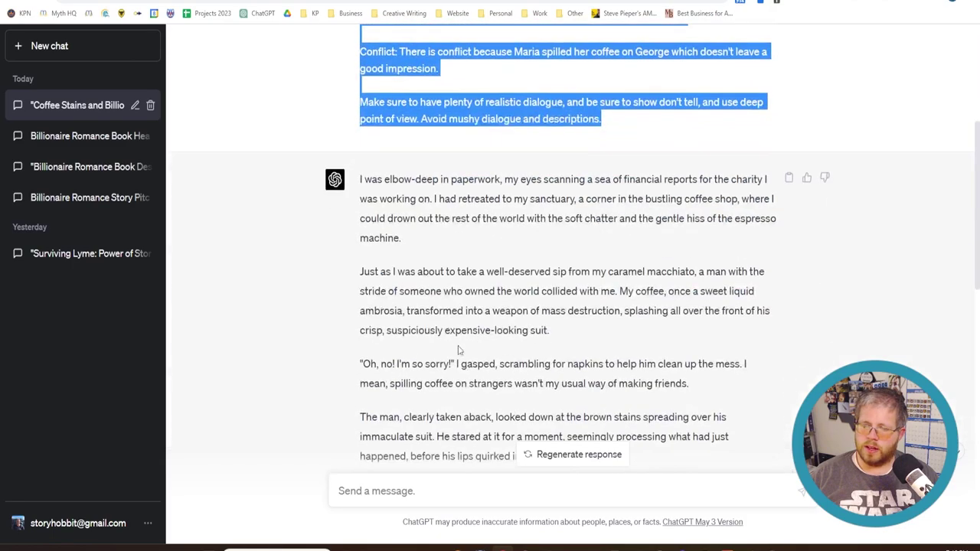
{"action": "scroll", "coordinate": [420, 360], "scroll_direction": "down", "scroll_amount": 5}
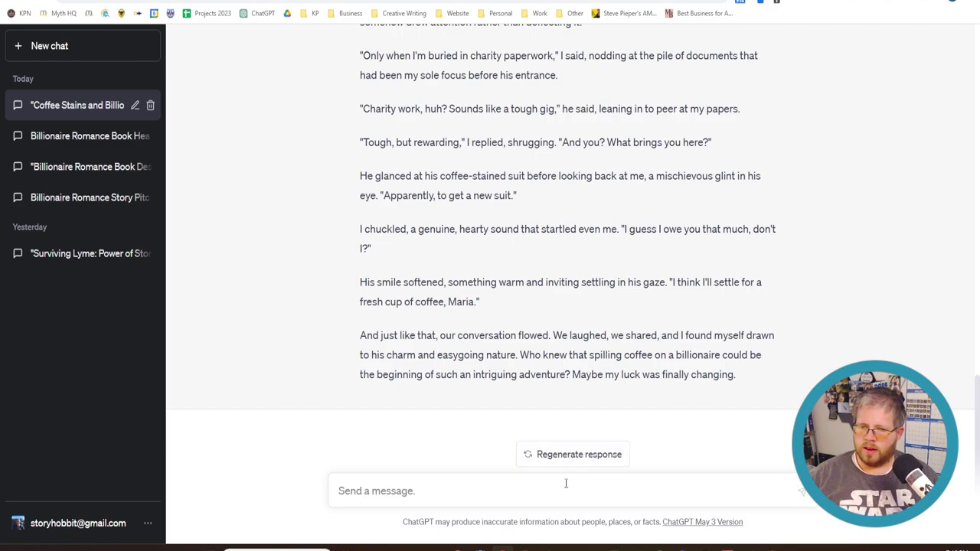
Step: Paste the copied chapter prompt into the Claude conversation in Slack and send it
{"action": "left_click", "coordinate": [528, 549]}
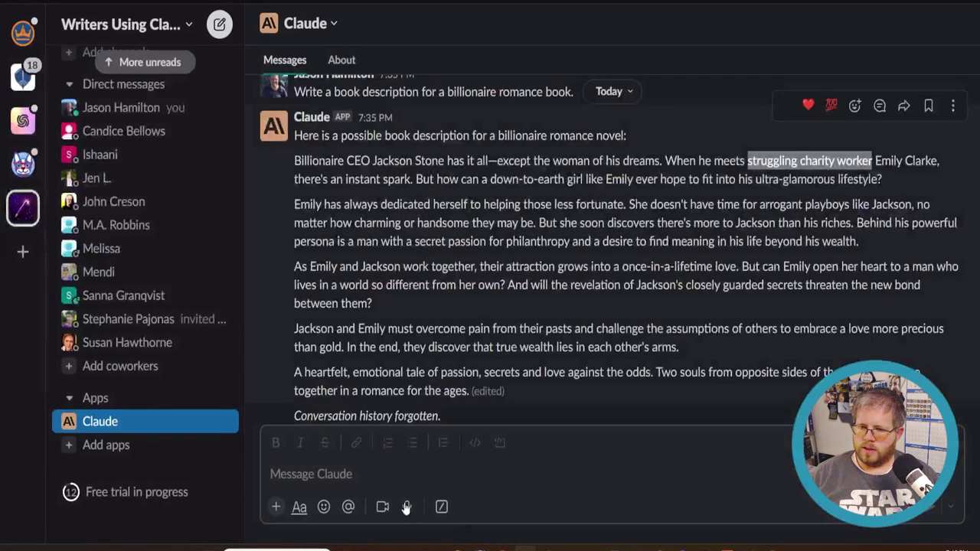
{"action": "key", "text": "ctrl+v"}
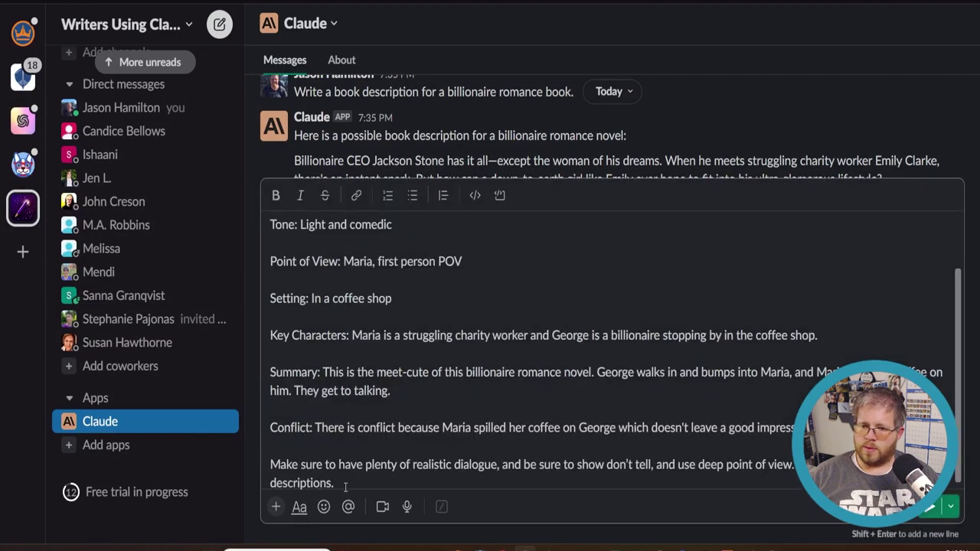
{"action": "scroll", "coordinate": [339, 392], "scroll_direction": "up", "scroll_amount": 3}
{"action": "scroll", "coordinate": [353, 239], "scroll_direction": "down", "scroll_amount": 3}
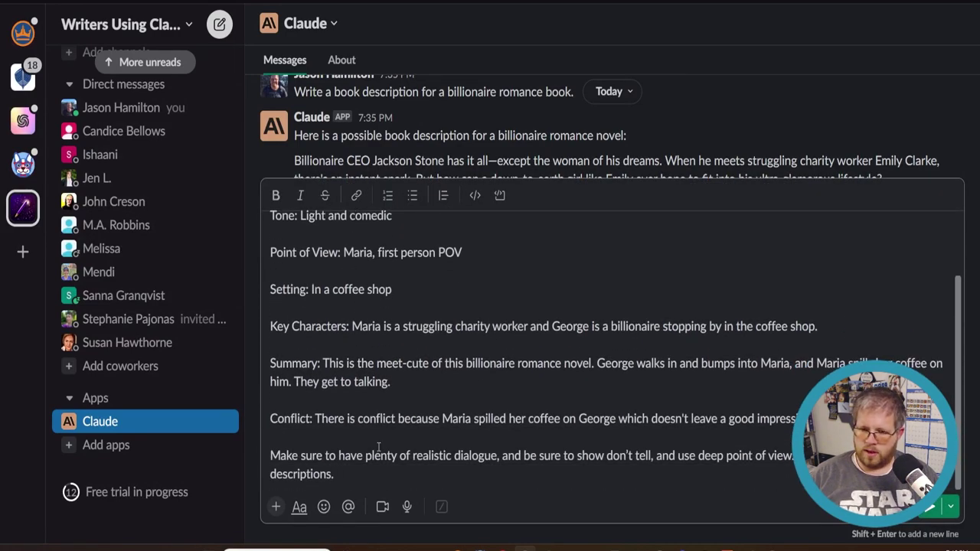
{"action": "key", "text": "Return"}
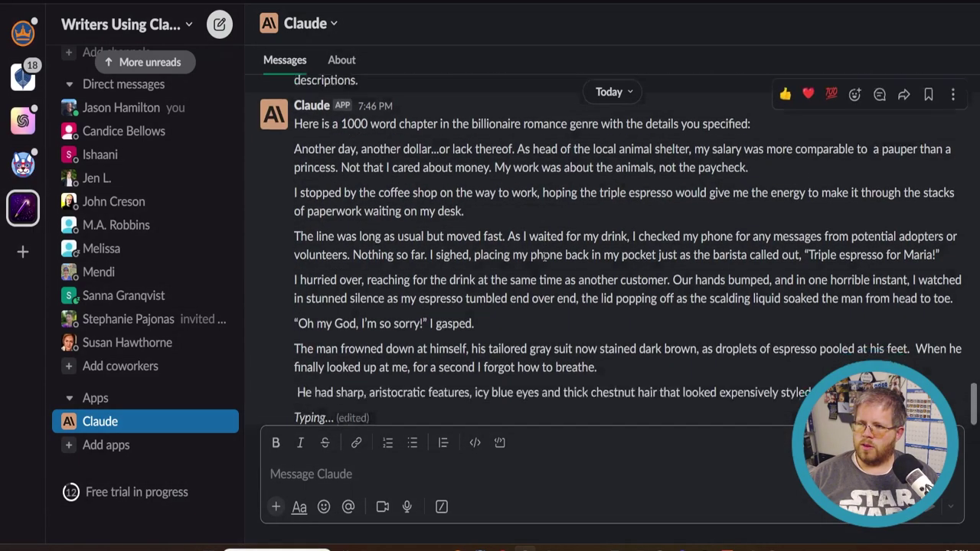
Step: Follow Claude's streaming chapter down to George introducing himself and offering Maria money for the shelter
{"action": "scroll", "coordinate": [545, 258], "scroll_direction": "up", "scroll_amount": 1}
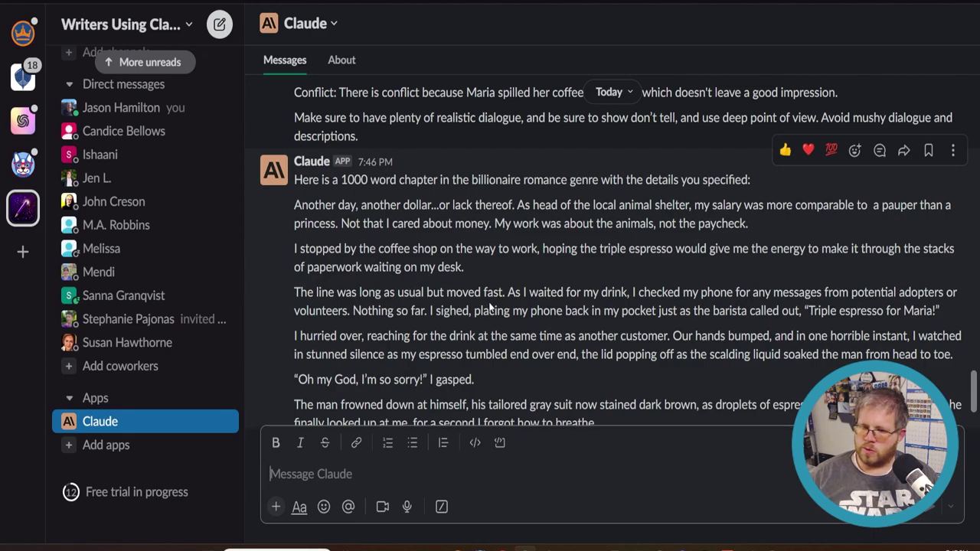
{"action": "scroll", "coordinate": [587, 296], "scroll_direction": "down", "scroll_amount": 2}
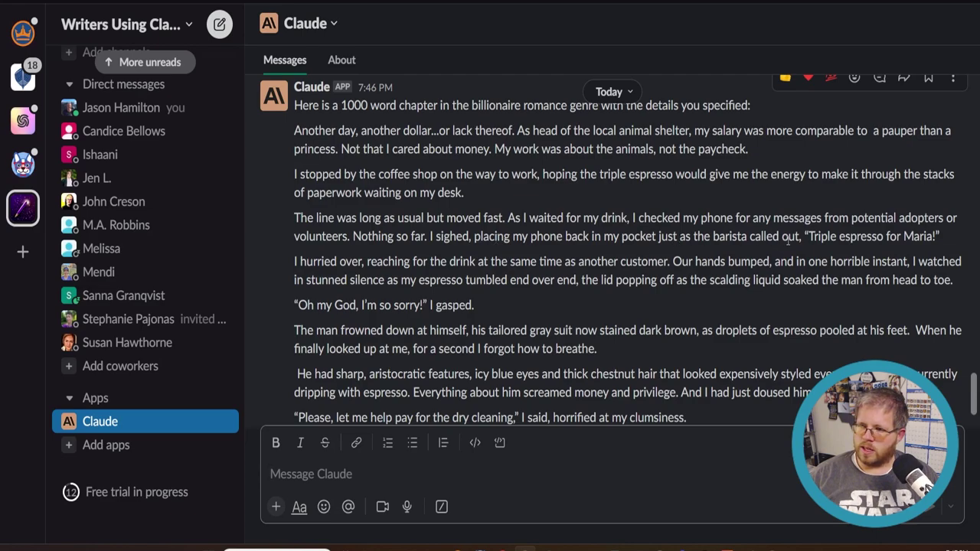
{"action": "scroll", "coordinate": [396, 307], "scroll_direction": "down", "scroll_amount": 3}
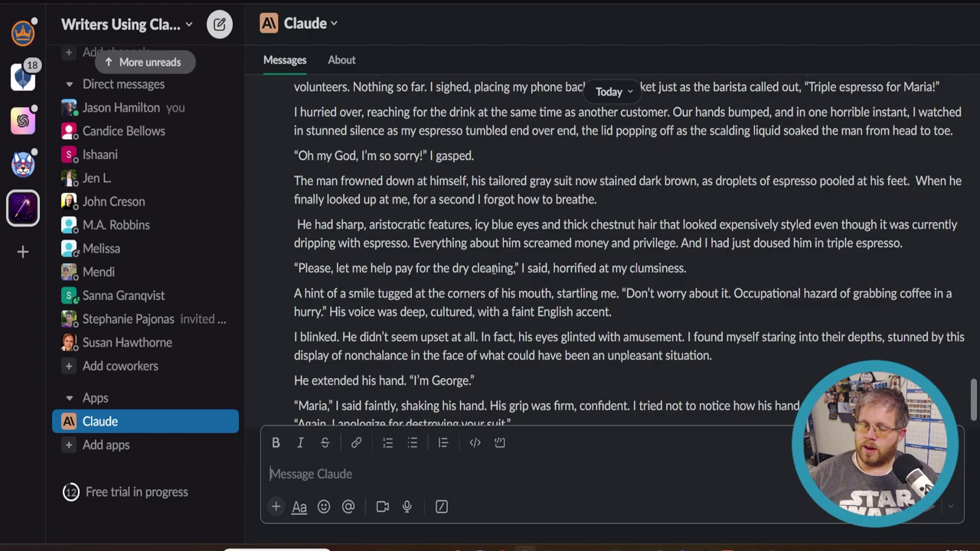
{"action": "scroll", "coordinate": [411, 278], "scroll_direction": "down", "scroll_amount": 2}
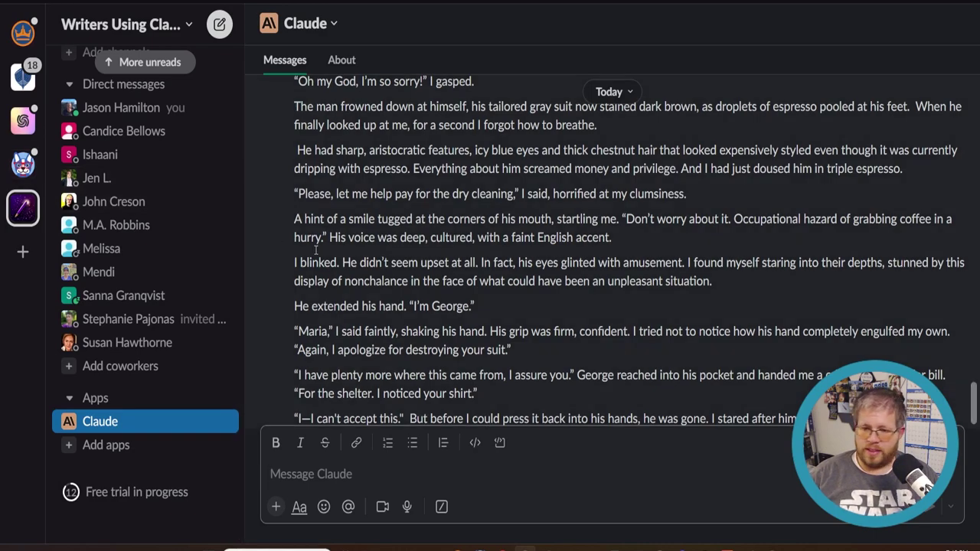
Step: Review Claude's finished chapter from Maria stunned with the cash back up to its opening paragraphs
{"action": "scroll", "coordinate": [442, 236], "scroll_direction": "down", "scroll_amount": 1}
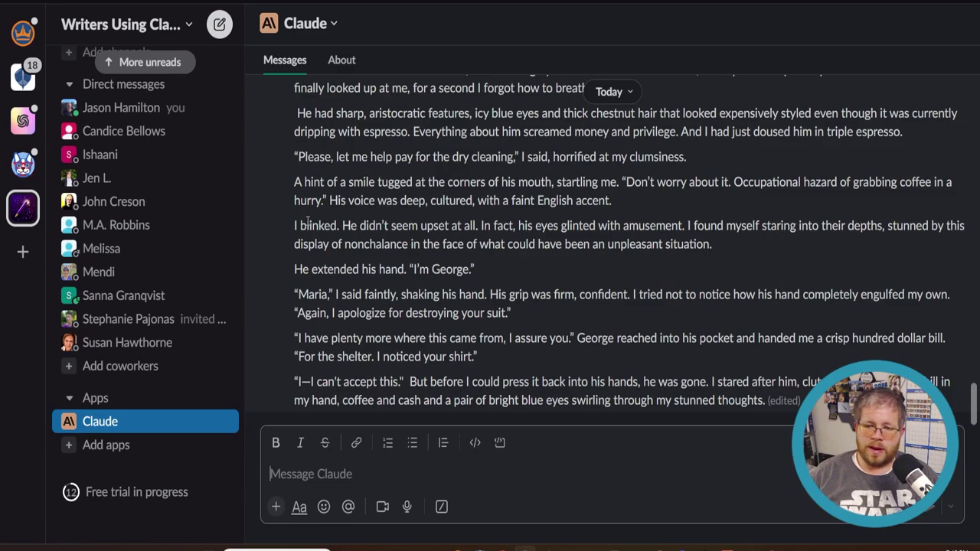
{"action": "scroll", "coordinate": [390, 316], "scroll_direction": "up", "scroll_amount": 3}
{"action": "scroll", "coordinate": [390, 316], "scroll_direction": "up", "scroll_amount": 3}
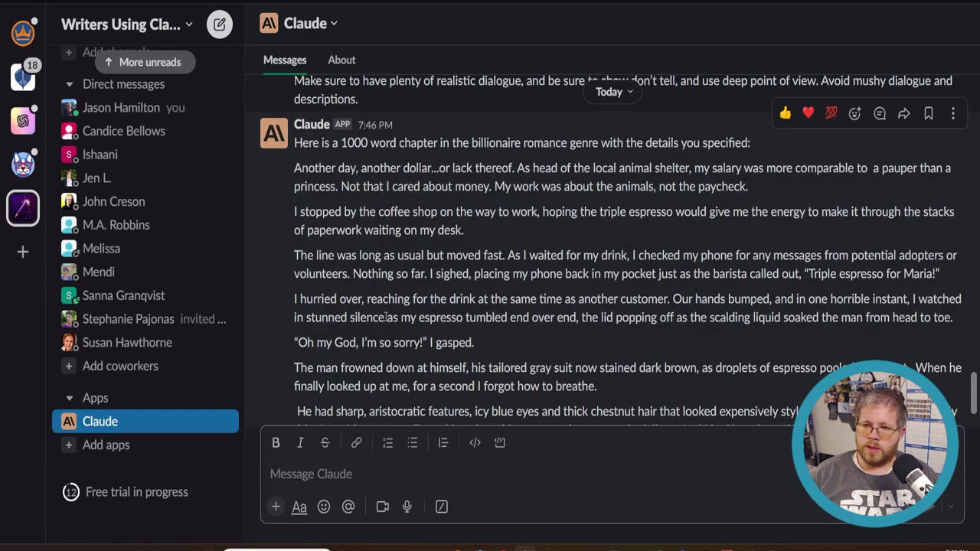
{"action": "scroll", "coordinate": [385, 317], "scroll_direction": "down", "scroll_amount": 6}
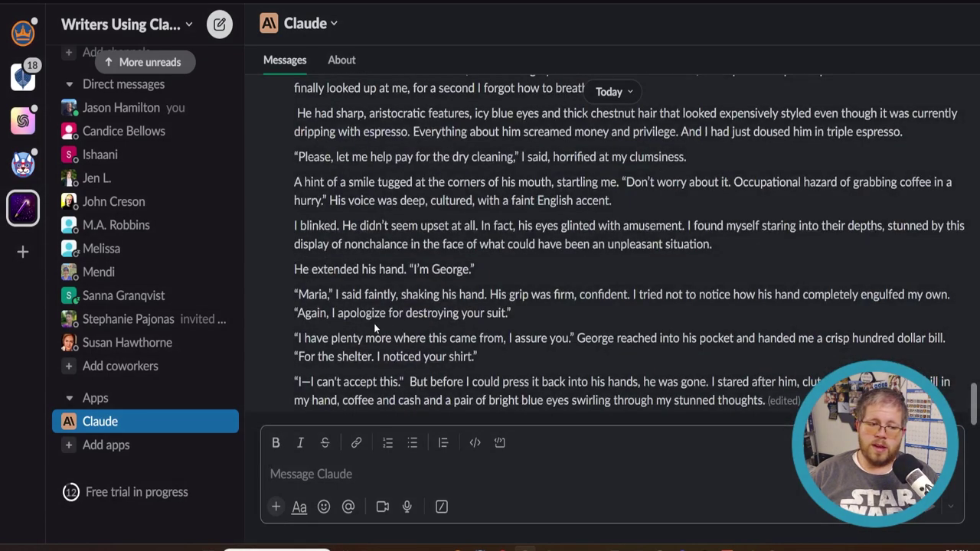
{"action": "scroll", "coordinate": [375, 321], "scroll_direction": "up", "scroll_amount": 3}
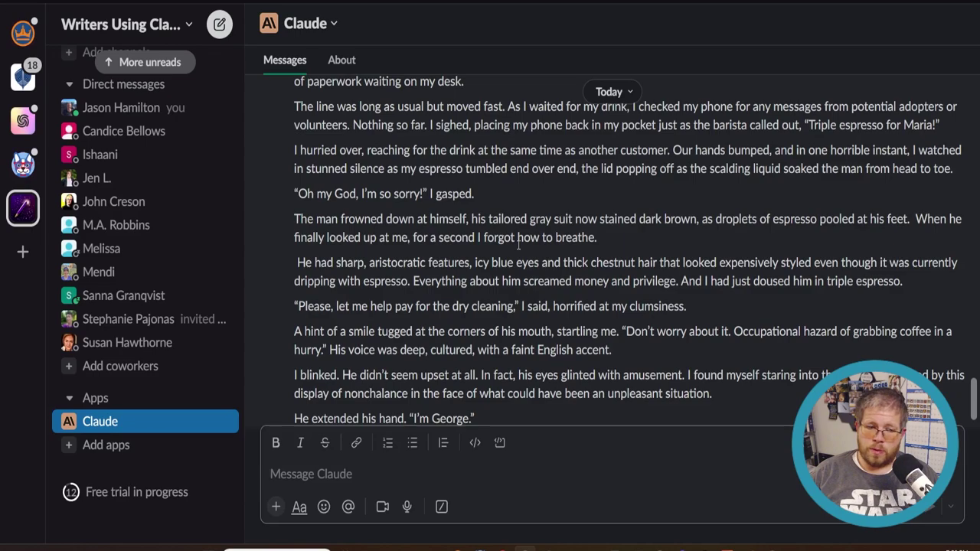
{"action": "scroll", "coordinate": [518, 245], "scroll_direction": "down", "scroll_amount": 3}
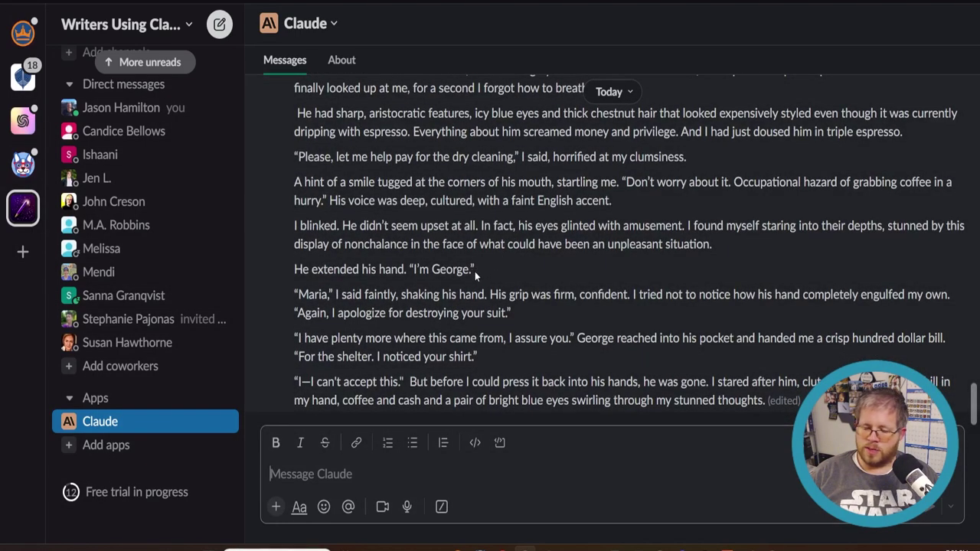
{"action": "scroll", "coordinate": [454, 328], "scroll_direction": "up", "scroll_amount": 4}
{"action": "scroll", "coordinate": [453, 328], "scroll_direction": "up", "scroll_amount": 2}
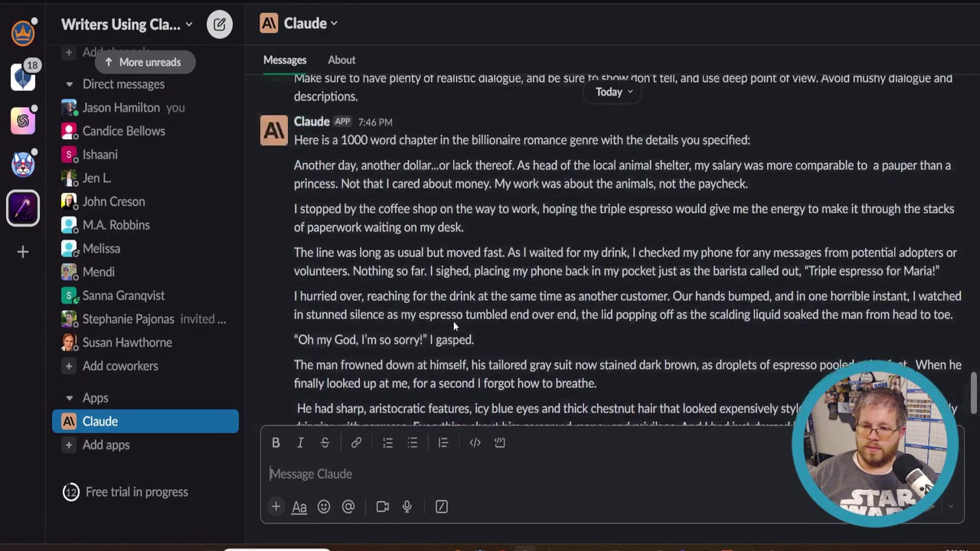